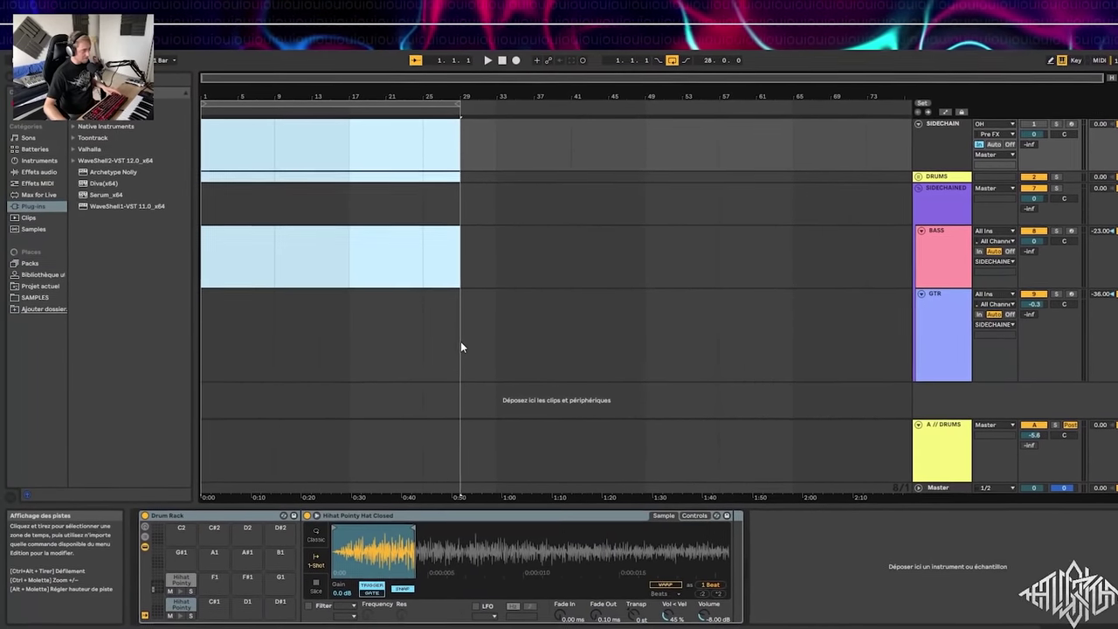
- Look over the guitar, sidechain and sidechained group tracks and their devices in the arrangement
{"action": "left_click", "coordinate": [927, 314]}
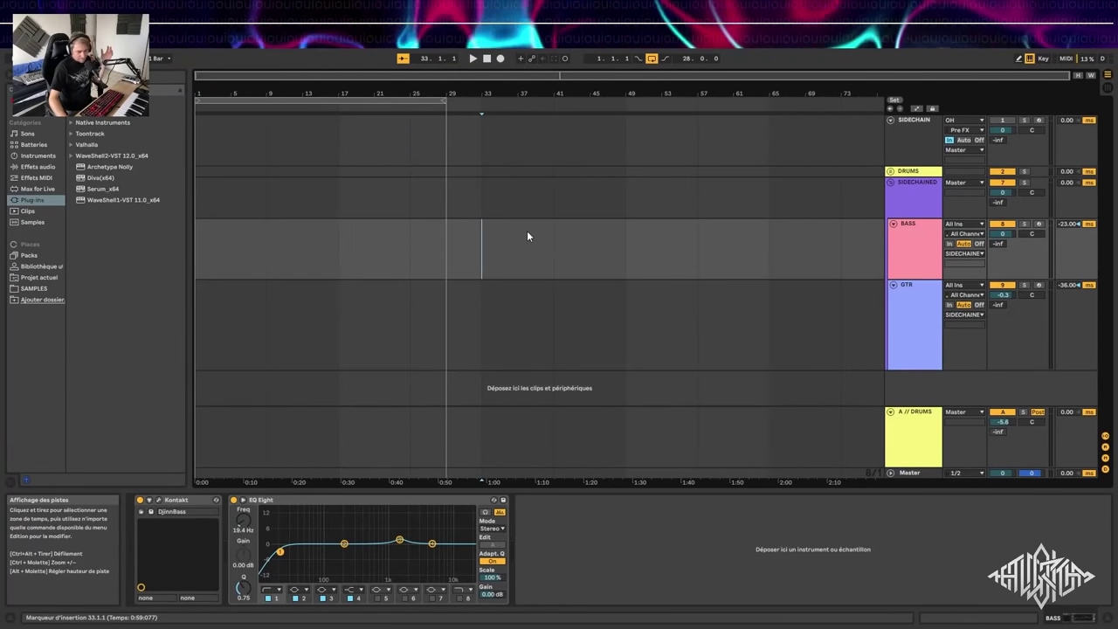
{"action": "left_click", "coordinate": [902, 146]}
{"action": "left_click", "coordinate": [914, 184]}
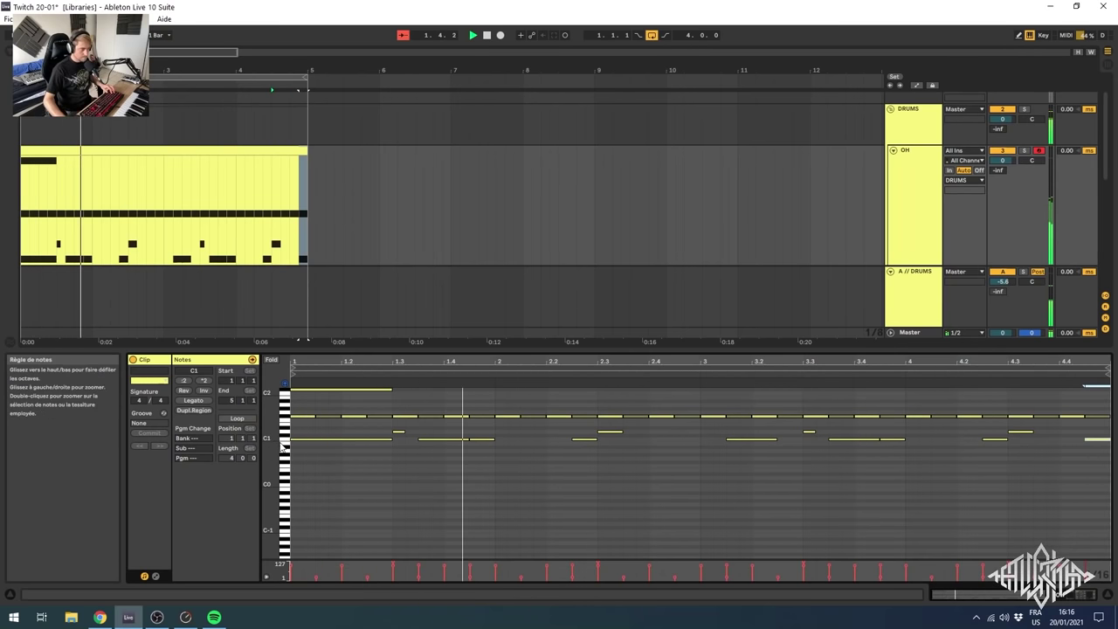
- Select all C1 notes in the OH drum clip, stop playback and select the whole drum clip
{"action": "left_click", "coordinate": [288, 442]}
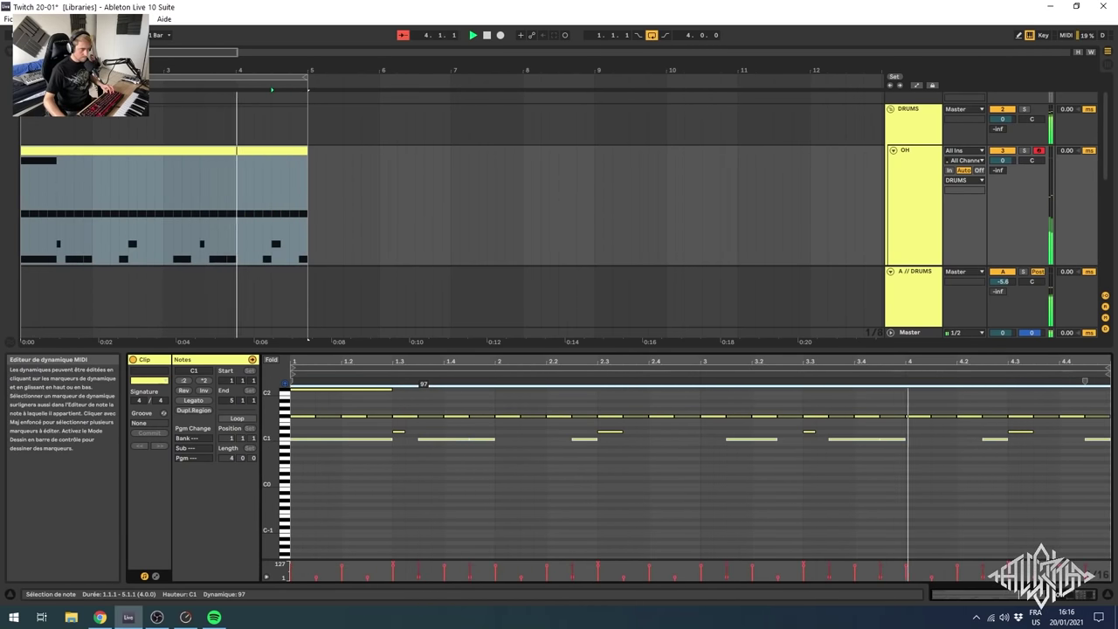
{"action": "key", "text": "space"}
{"action": "left_click", "coordinate": [179, 153]}
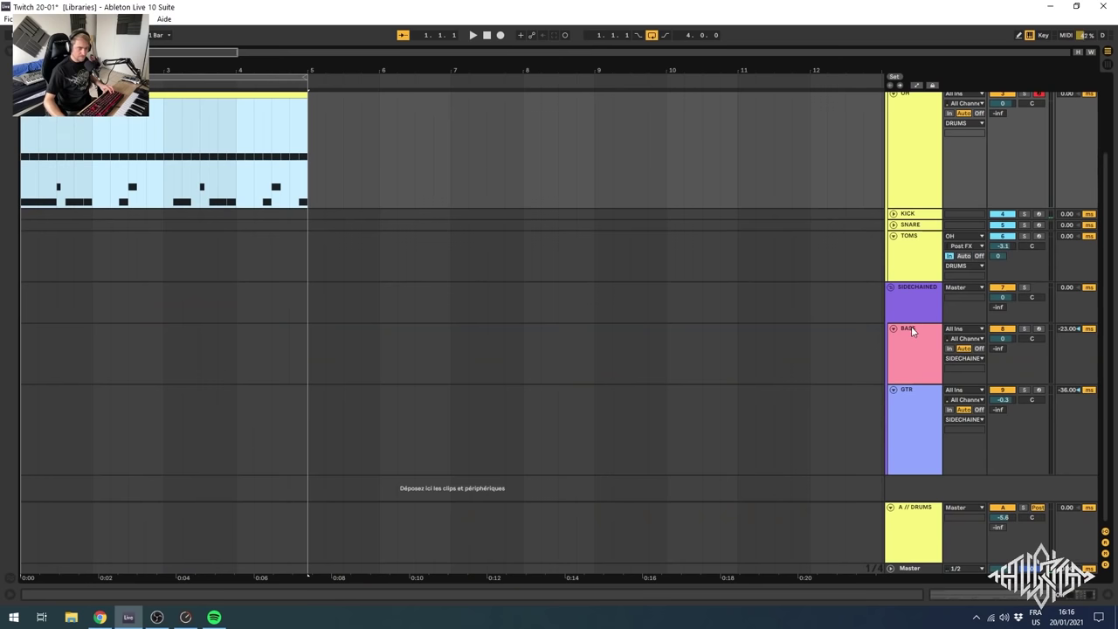
- Create an empty four-bar MIDI clip on the BASS track and inspect its DjinnBass instrument in Kontakt
{"action": "left_click", "coordinate": [911, 328]}
{"action": "double_click", "coordinate": [910, 330]}
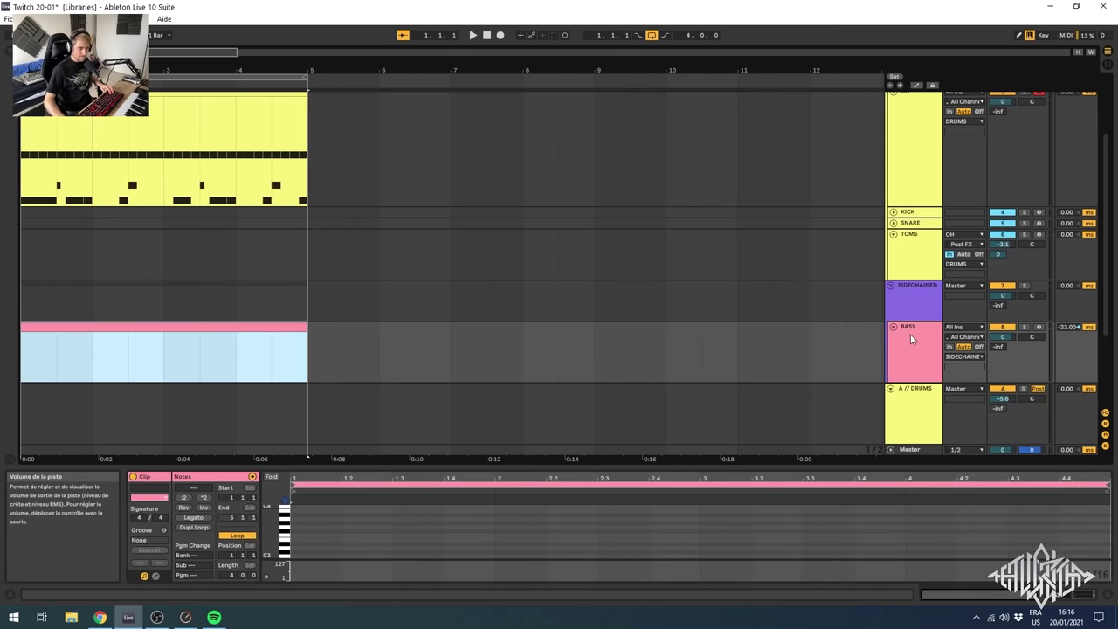
{"action": "left_click", "coordinate": [159, 477]}
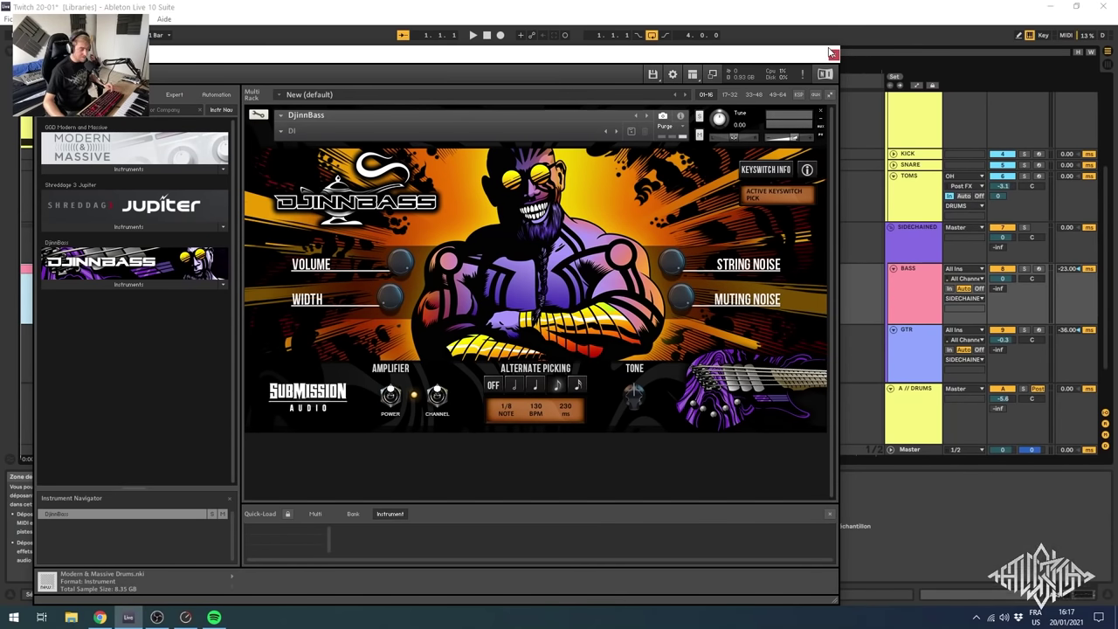
{"action": "left_click_drag", "start_coordinate": [833, 55], "coordinate": [855, 51]}
{"action": "left_click", "coordinate": [855, 52]}
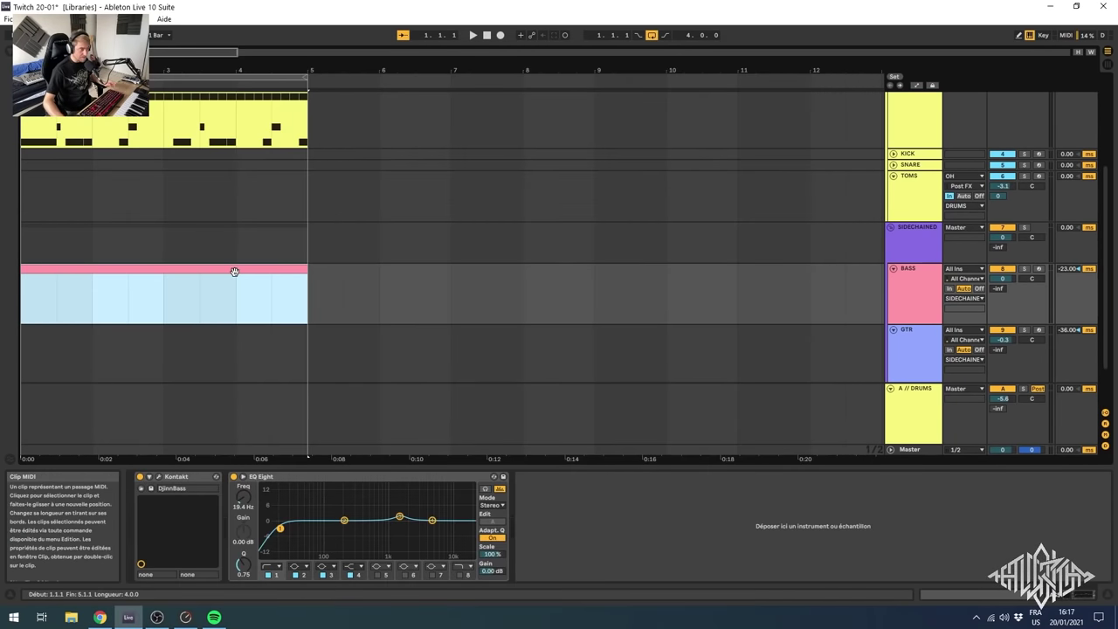
- Fill the first beat of the bass clip with four sixteenth C1 notes by duplicating the first one, and play it back
{"action": "left_click", "coordinate": [235, 269]}
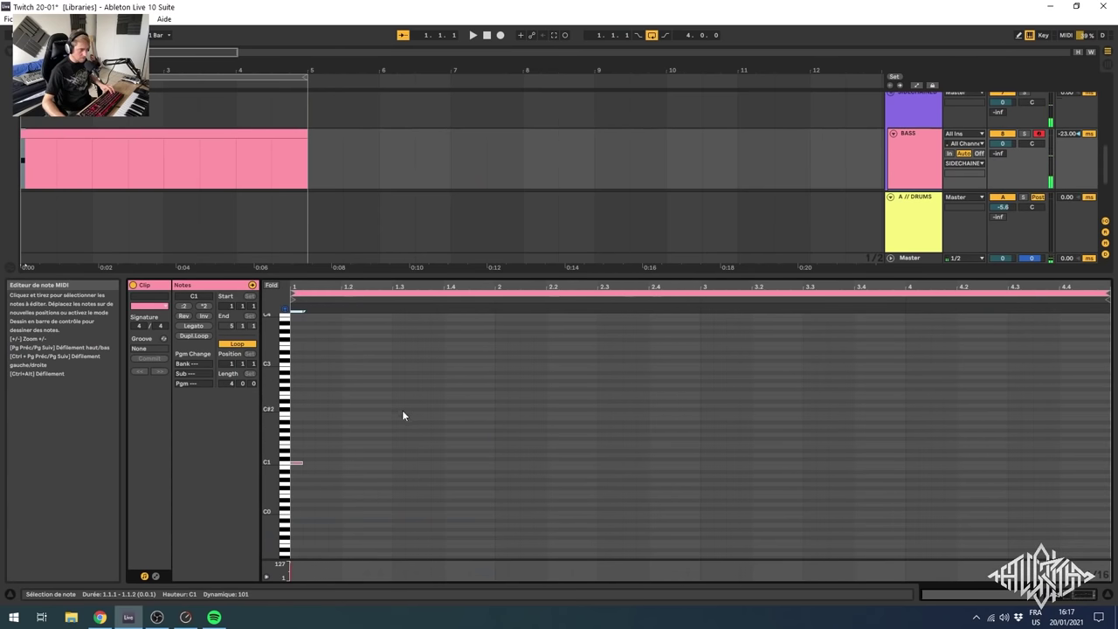
{"action": "key", "text": "ctrl+d"}
{"action": "key", "text": "ctrl+d"}
{"action": "key", "text": "ctrl+d"}
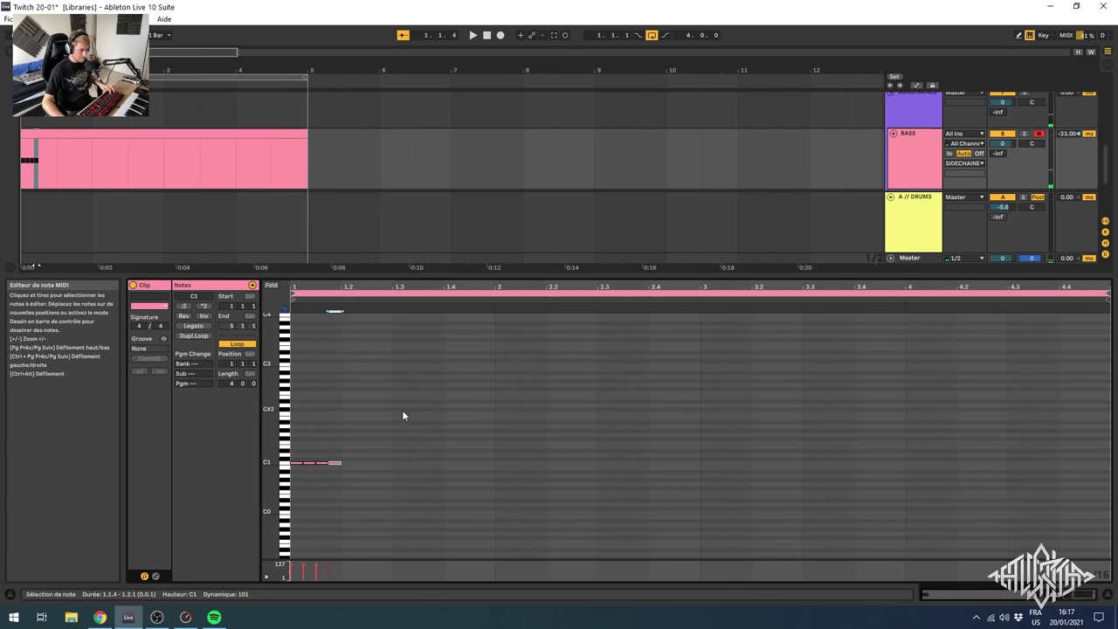
{"action": "key", "text": "space"}
{"action": "key", "text": "space"}
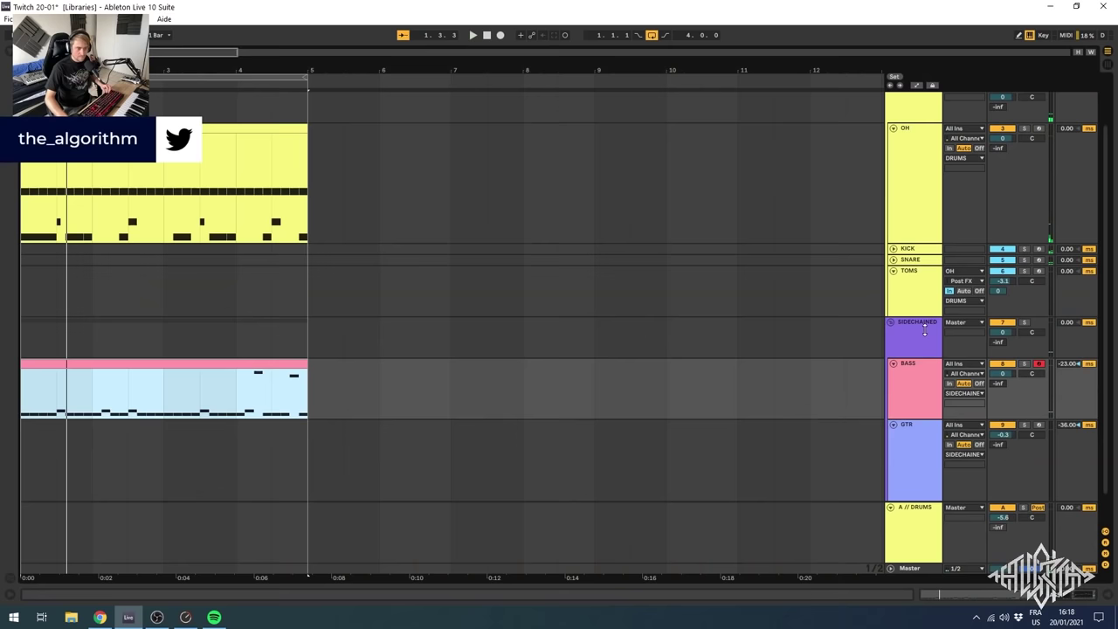
- Duplicate the GTR track and name the two guitar tracks CLEAN GTR and DIST GTR
{"action": "left_click", "coordinate": [927, 296]}
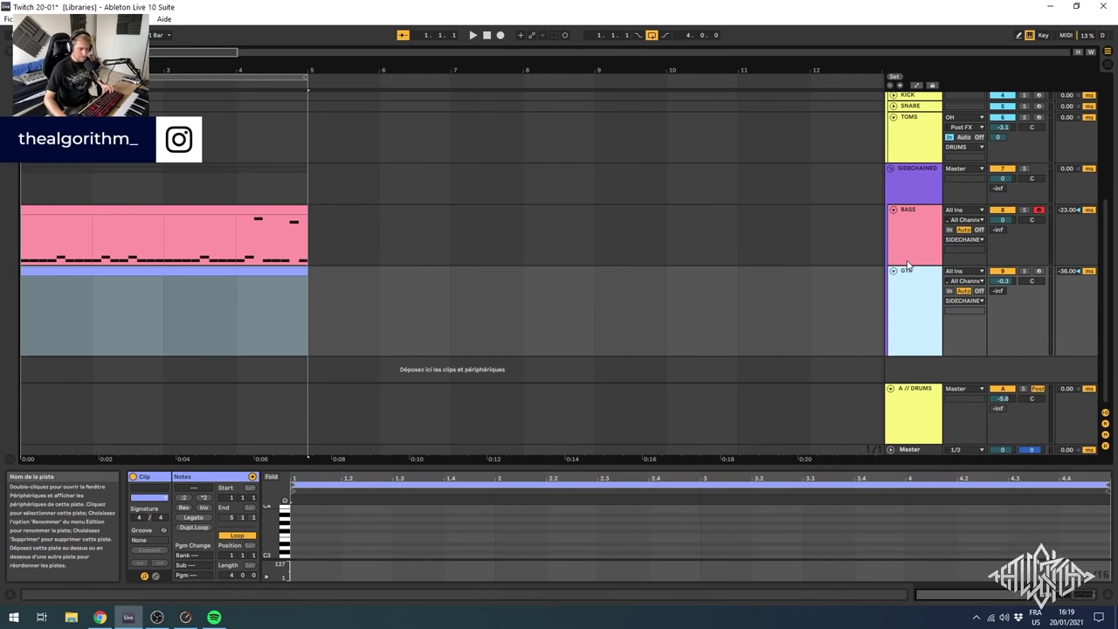
{"action": "key", "text": "ctrl+d"}
{"action": "type", "text": "CLEA"}
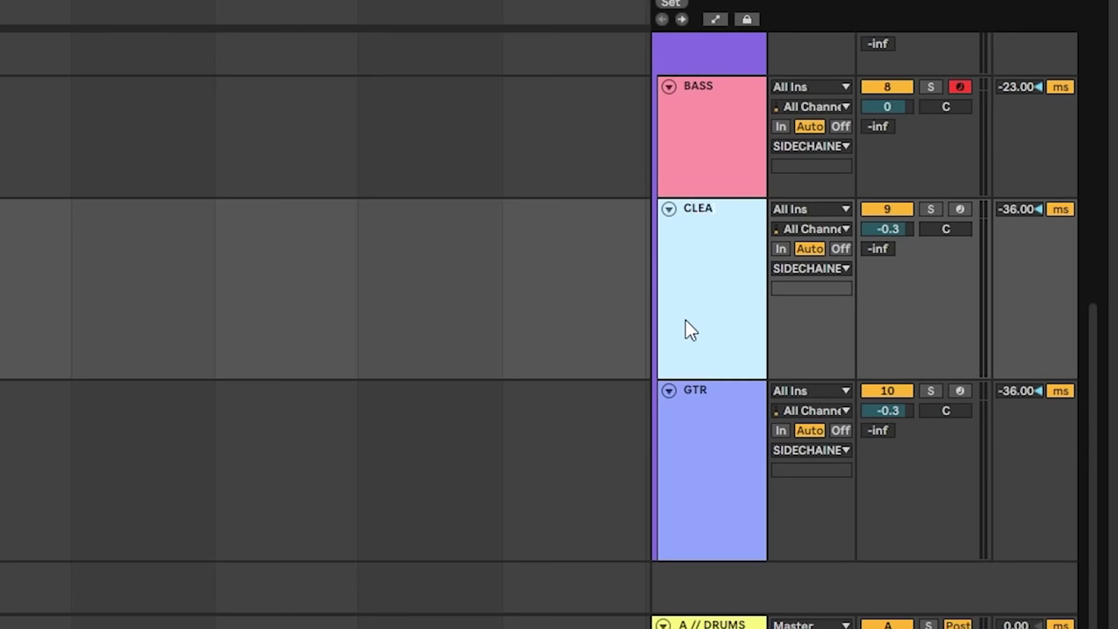
{"action": "type", "text": "N GTR"}
{"action": "key", "text": "Tab"}
{"action": "type", "text": "DIST GTR"}
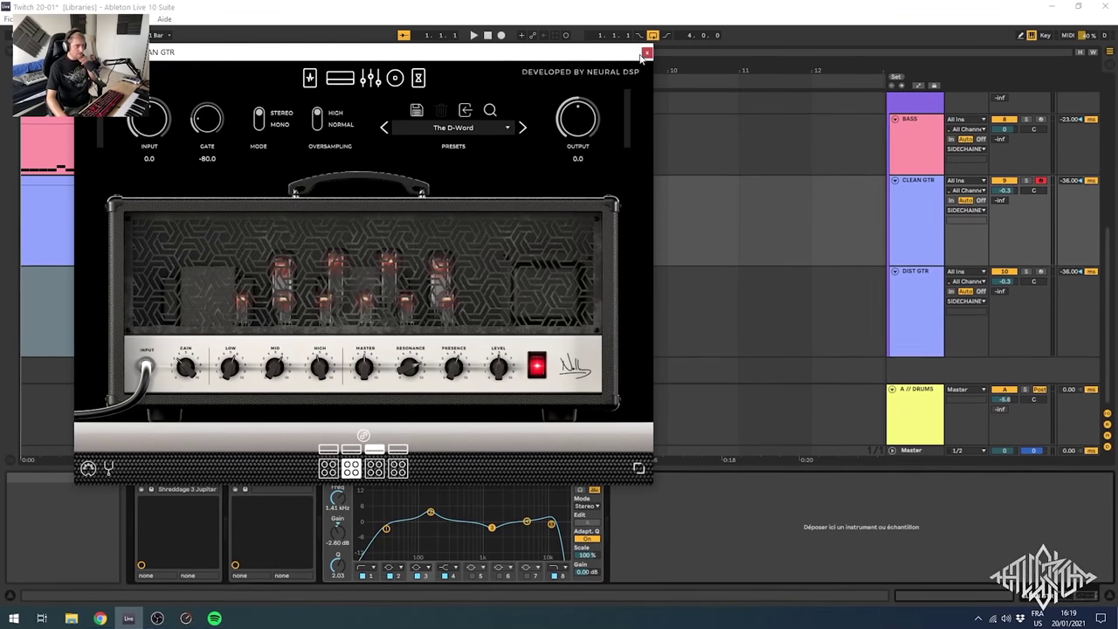
- Close the amp plug-in and examine the Shreddage 3 Jupiter instrument on the CLEAN GTR track
{"action": "left_click", "coordinate": [647, 53]}
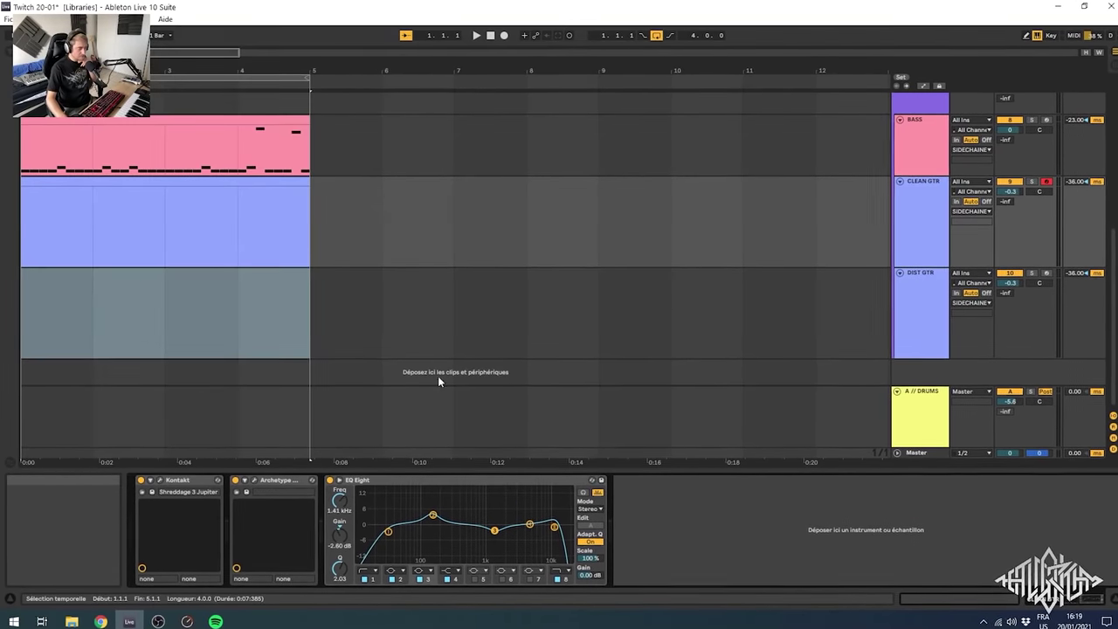
{"action": "left_click", "coordinate": [161, 486]}
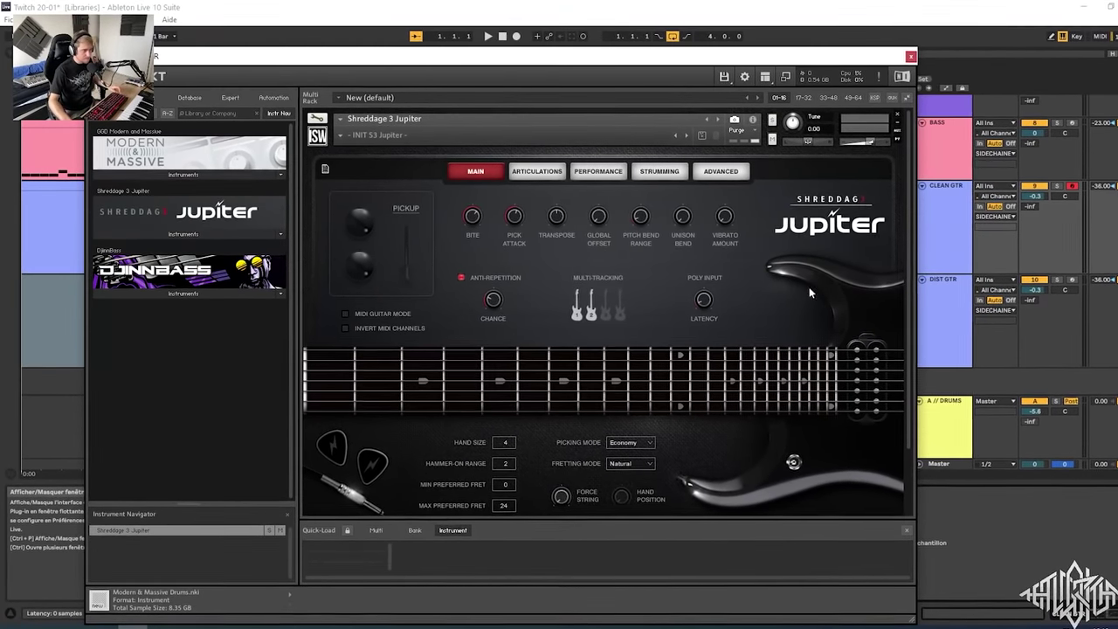
{"action": "left_click", "coordinate": [913, 54]}
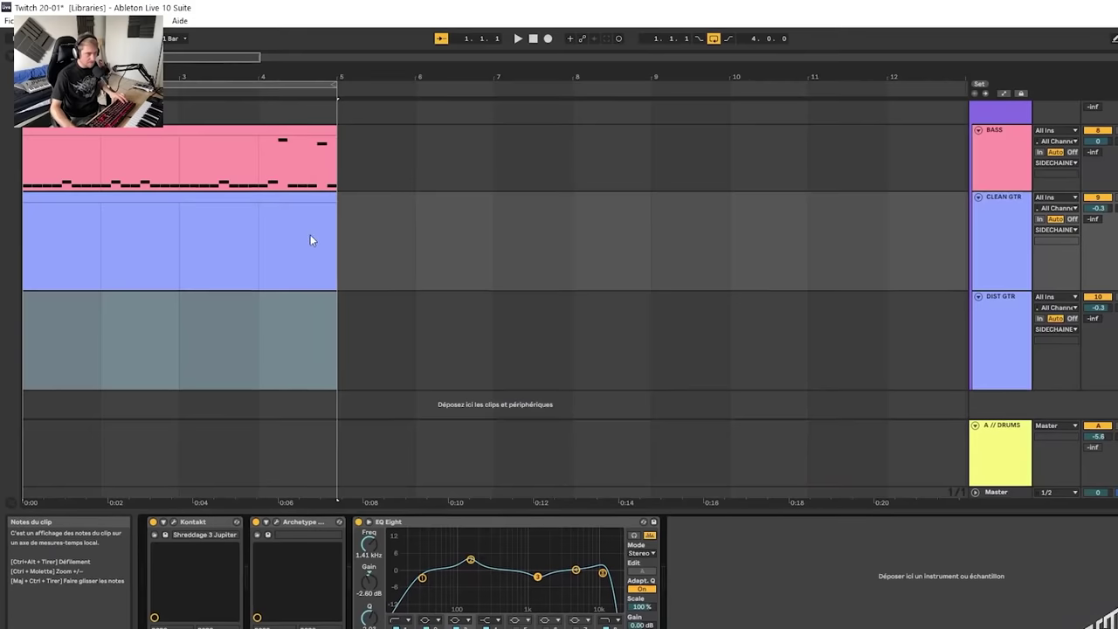
{"action": "left_click", "coordinate": [327, 230]}
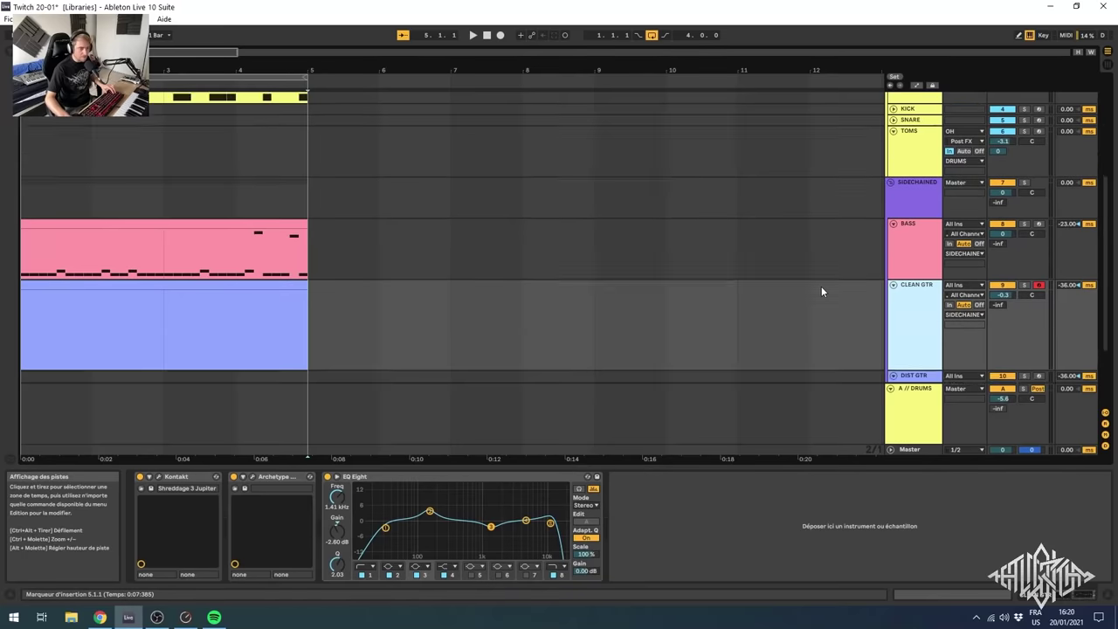
- Examine the Kontakt drum instrument and the sidechain compressor on the OH track
{"action": "scroll", "coordinate": [879, 237], "scroll_direction": "up", "scroll_amount": 5}
{"action": "left_click", "coordinate": [914, 221]}
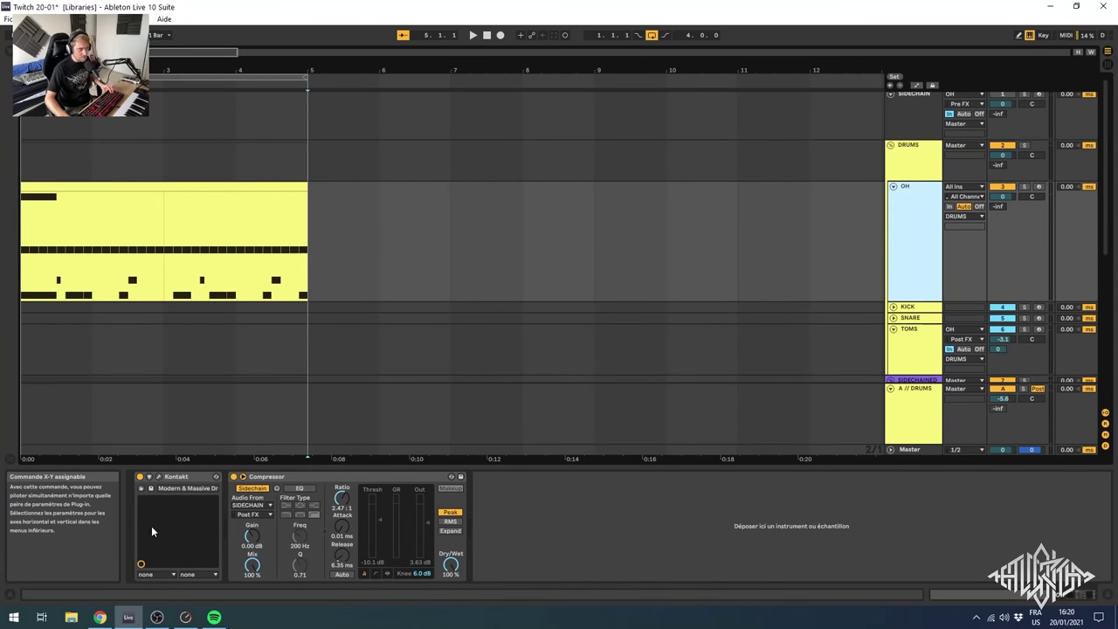
{"action": "left_click", "coordinate": [177, 521]}
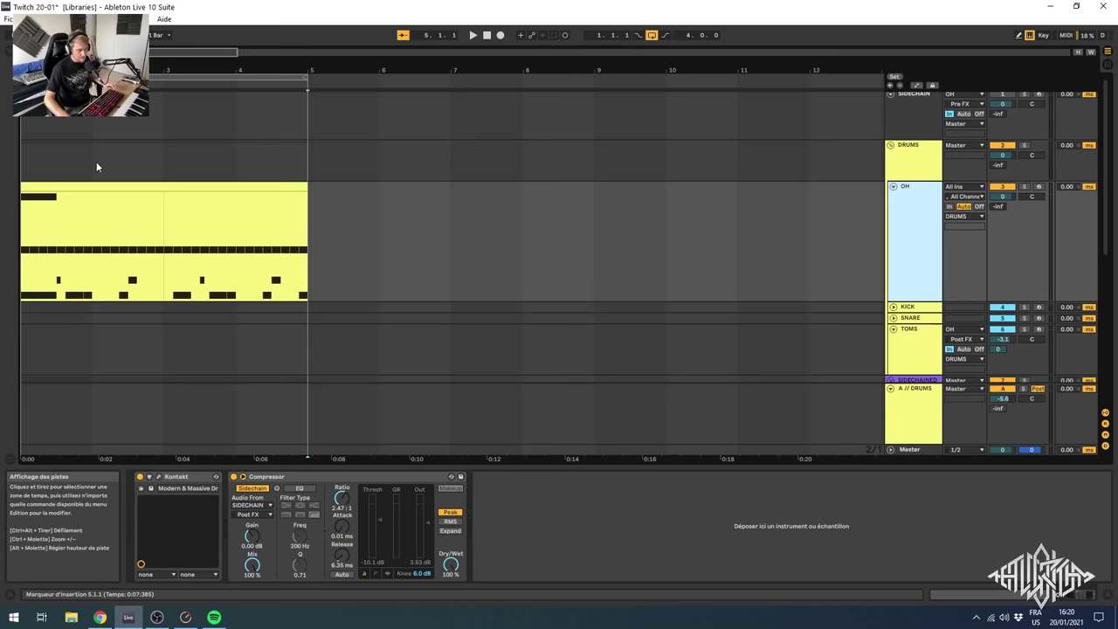
- Examine the routing and devices of the SNARE, TOMS, OH and KICK tracks and the Glue Compressor on the A // DRUMS return
{"action": "left_click", "coordinate": [925, 320]}
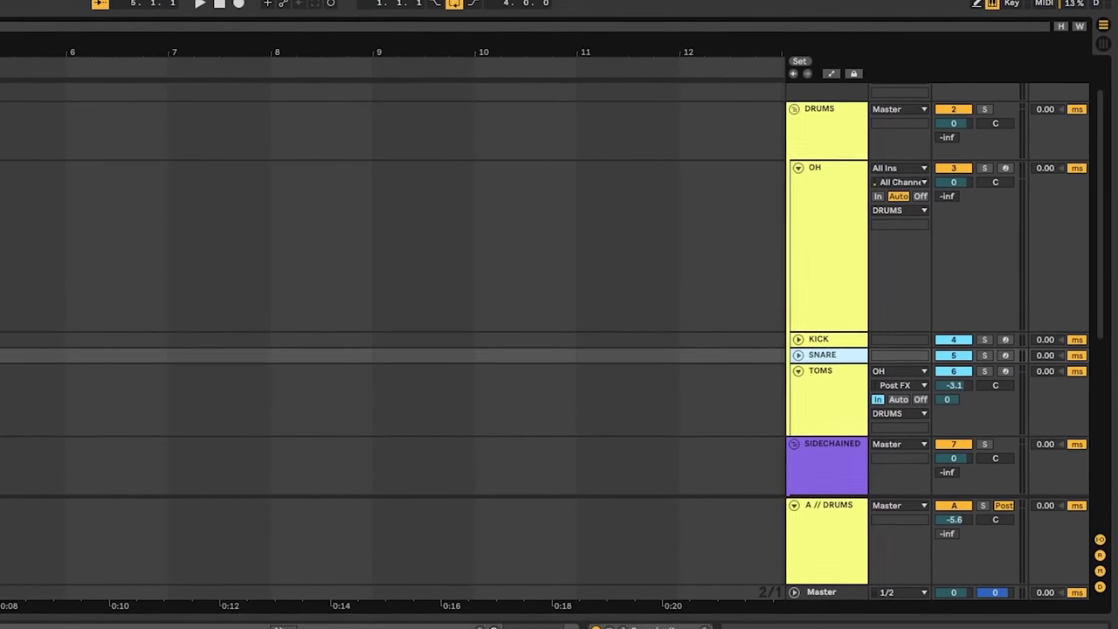
{"action": "left_click", "coordinate": [852, 376]}
{"action": "scroll", "coordinate": [691, 344], "scroll_direction": "down", "scroll_amount": 3}
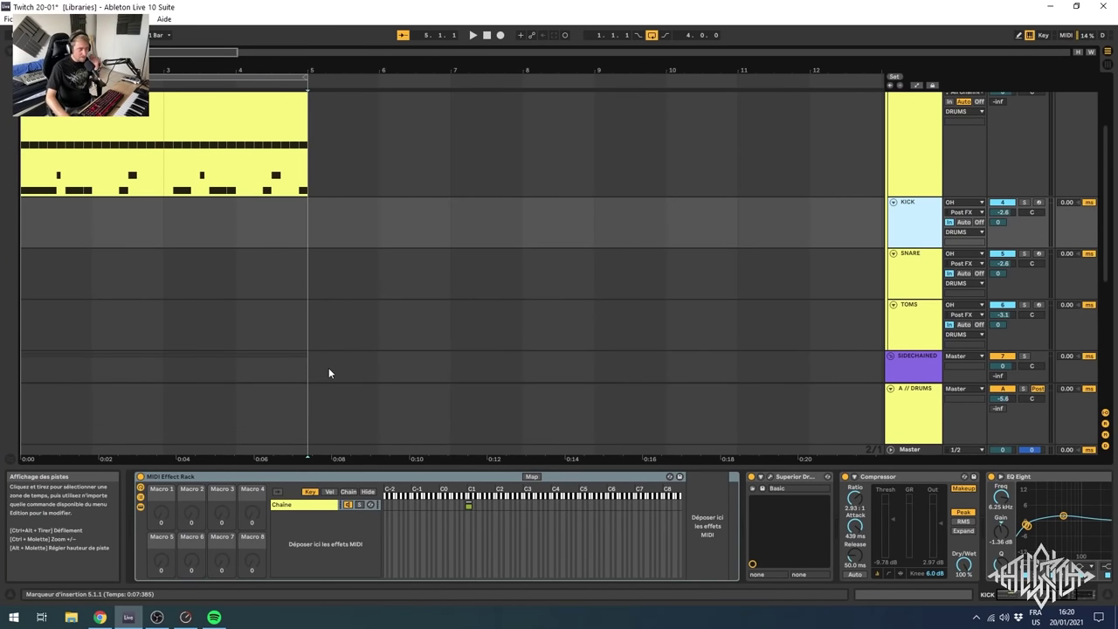
{"action": "scroll", "coordinate": [332, 369], "scroll_direction": "up", "scroll_amount": 2}
{"action": "left_click", "coordinate": [739, 210]}
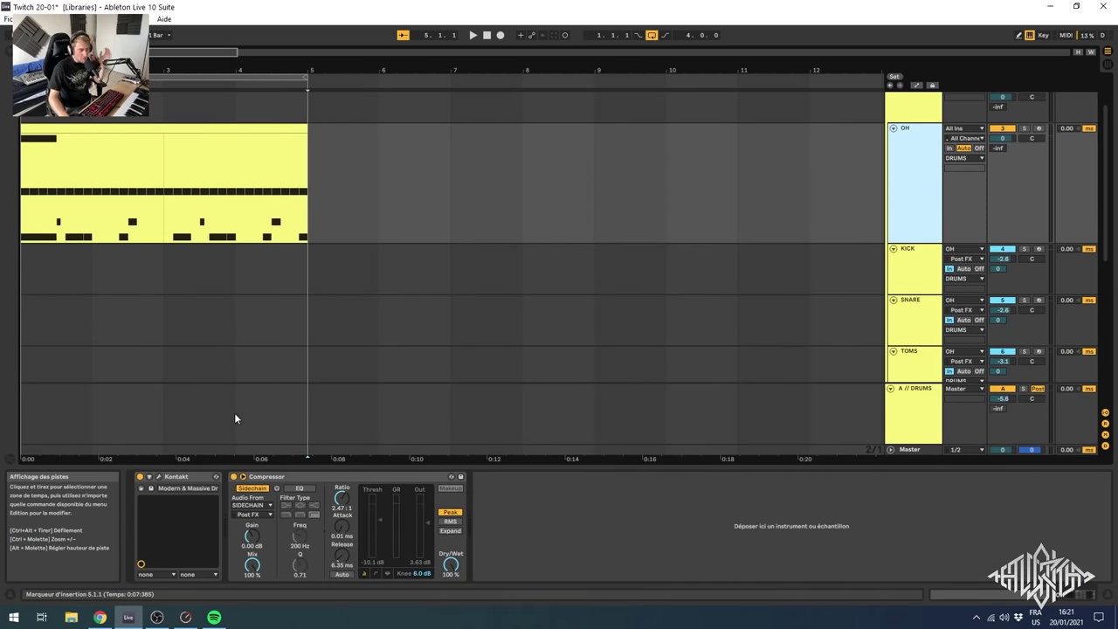
{"action": "left_click", "coordinate": [317, 271]}
{"action": "scroll", "coordinate": [778, 267], "scroll_direction": "down", "scroll_amount": 1}
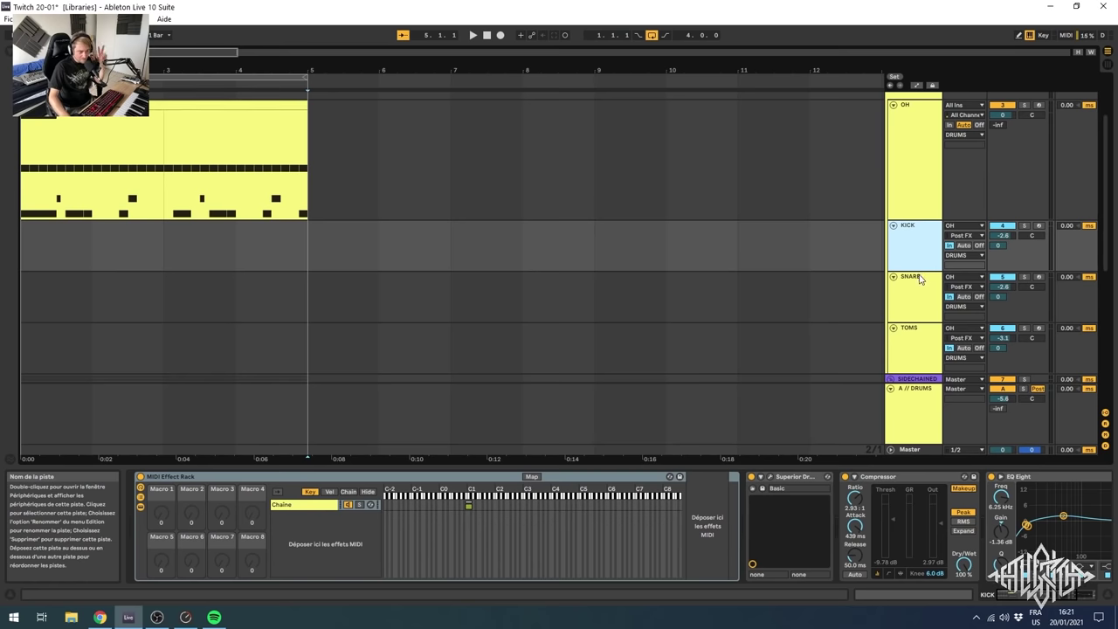
{"action": "scroll", "coordinate": [917, 288], "scroll_direction": "down", "scroll_amount": 1}
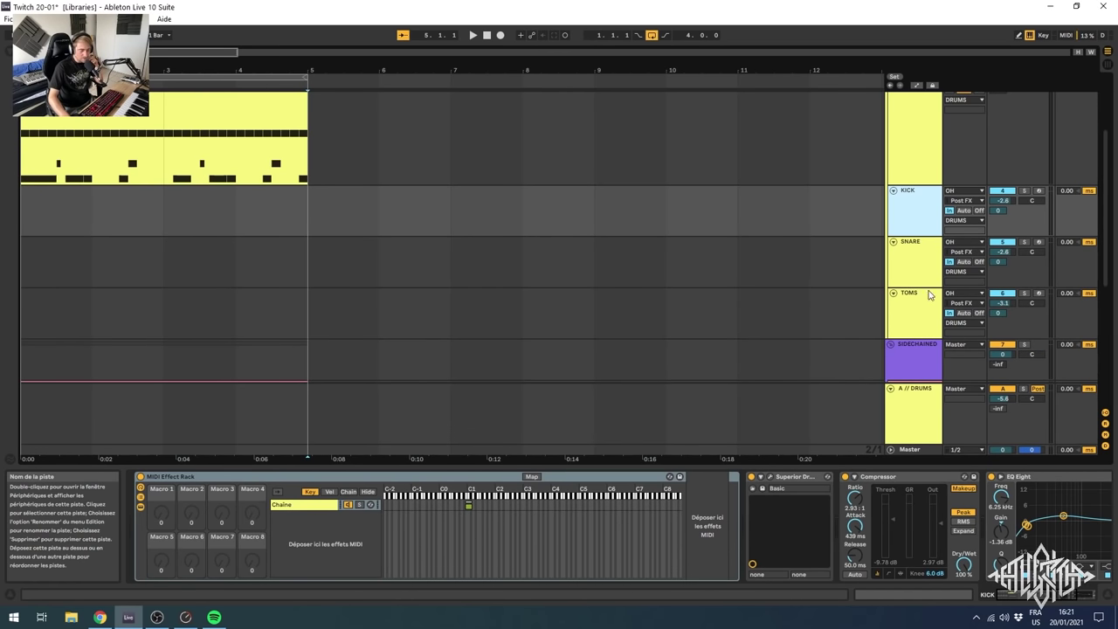
{"action": "left_click", "coordinate": [924, 419]}
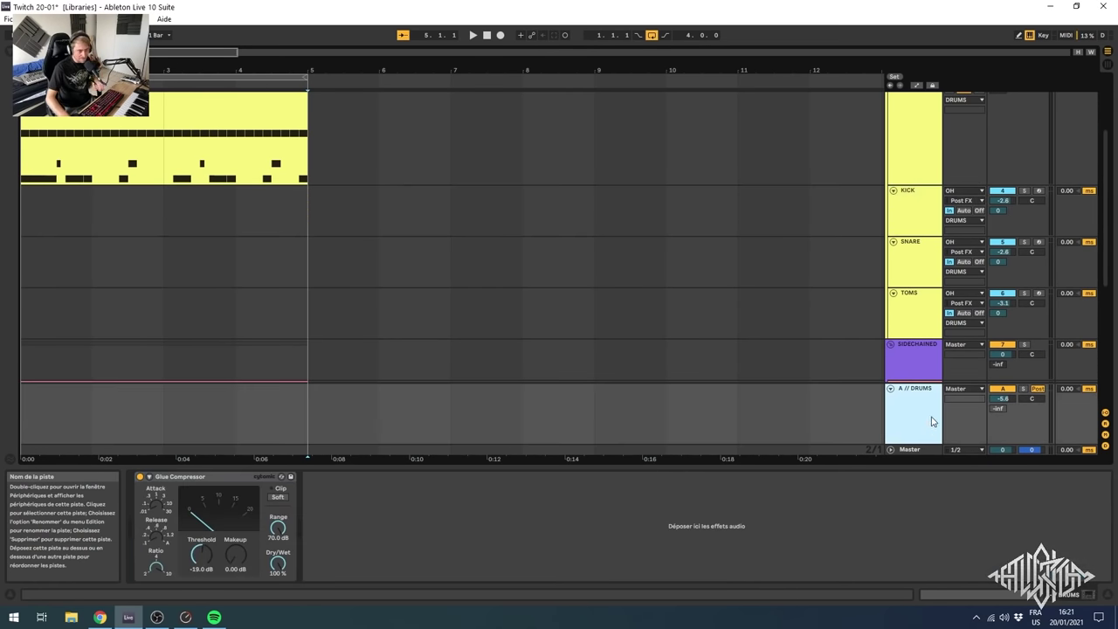
- Load the Pristine Clean preset in the clean guitar's amp plug-in
{"action": "left_click", "coordinate": [172, 248]}
{"action": "scroll", "coordinate": [177, 252], "scroll_direction": "down", "scroll_amount": 1}
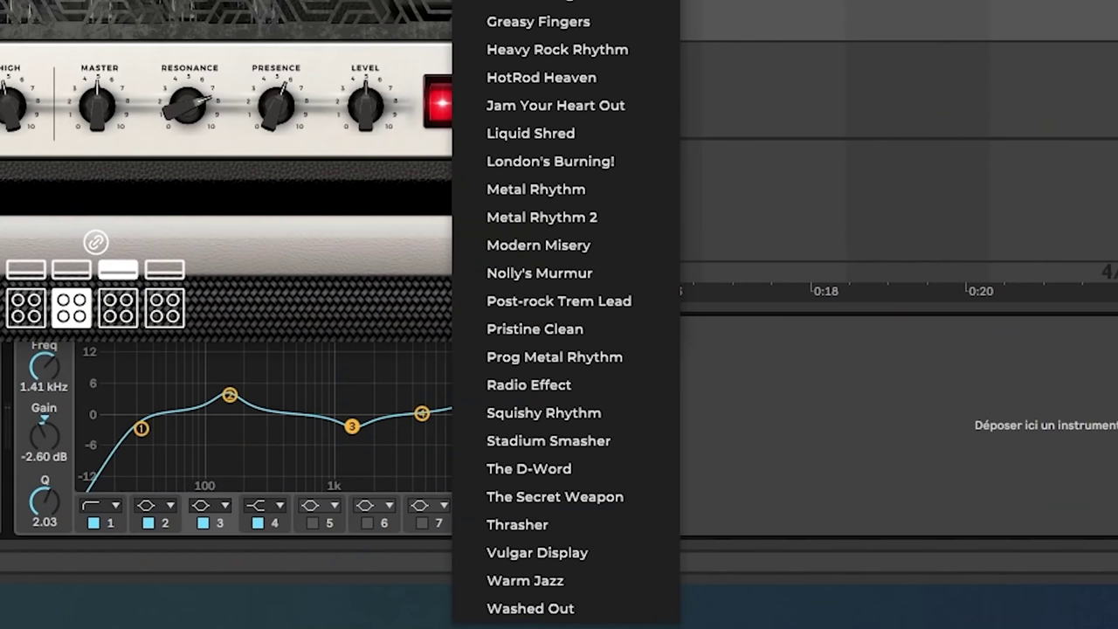
{"action": "left_click", "coordinate": [598, 327]}
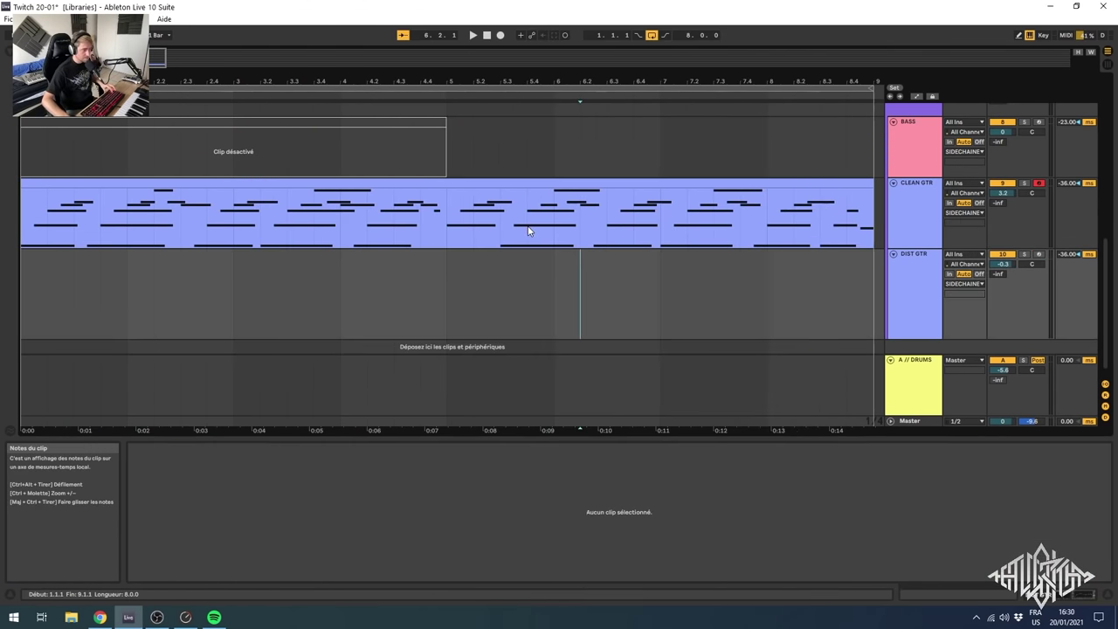
- Save the Live set under the new name "the apple is fucking red" in the Libraries Project folder
{"action": "key", "text": "ctrl+shift+s"}
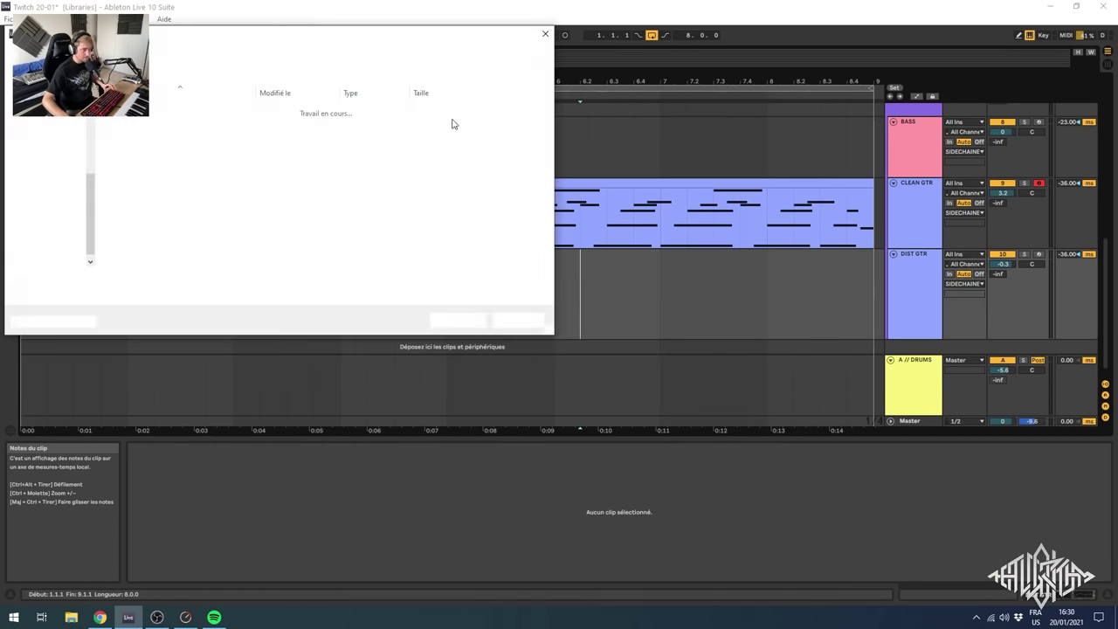
{"action": "type", "text": "the asp"}
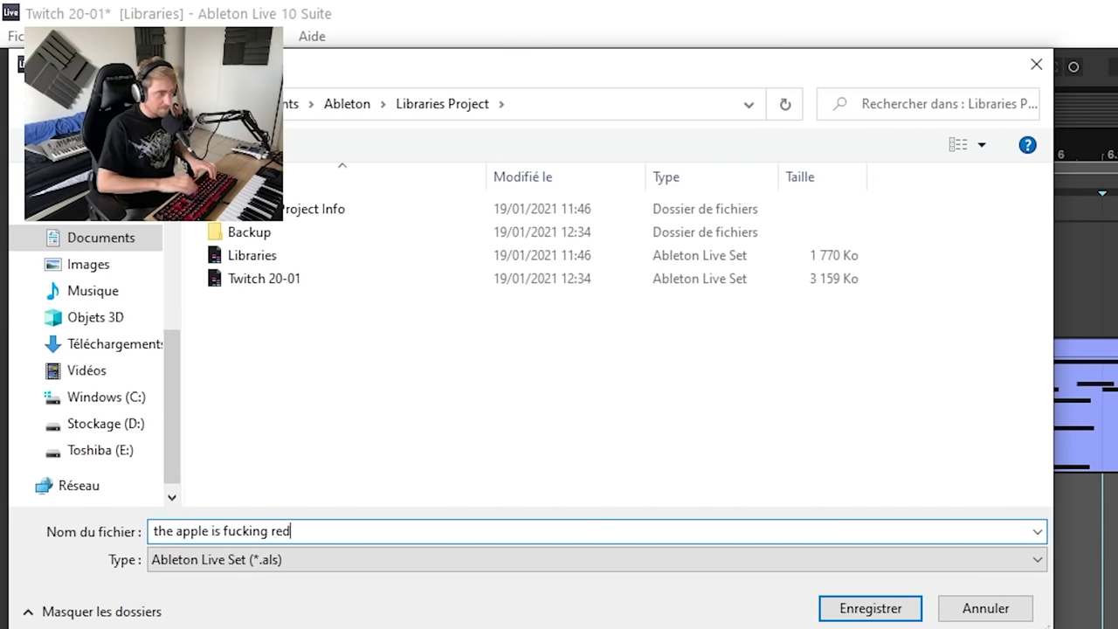
{"action": "key", "text": "Return"}
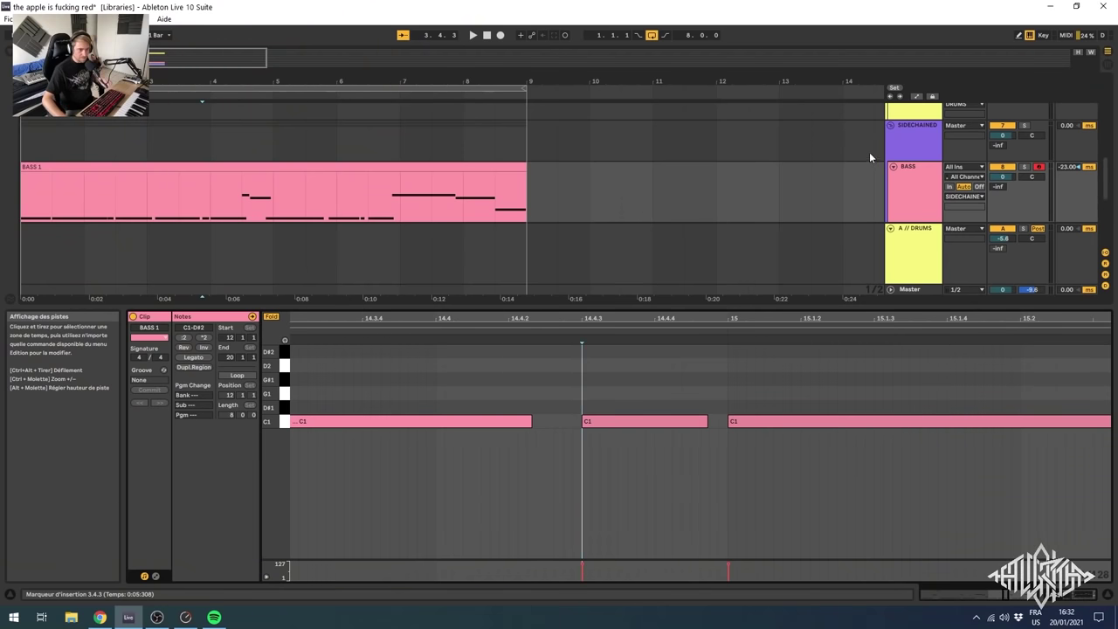
- Examine the BASS 1 clip's notes alongside the clean guitar and drum clips
{"action": "scroll", "coordinate": [704, 392], "scroll_direction": "down", "scroll_amount": 5}
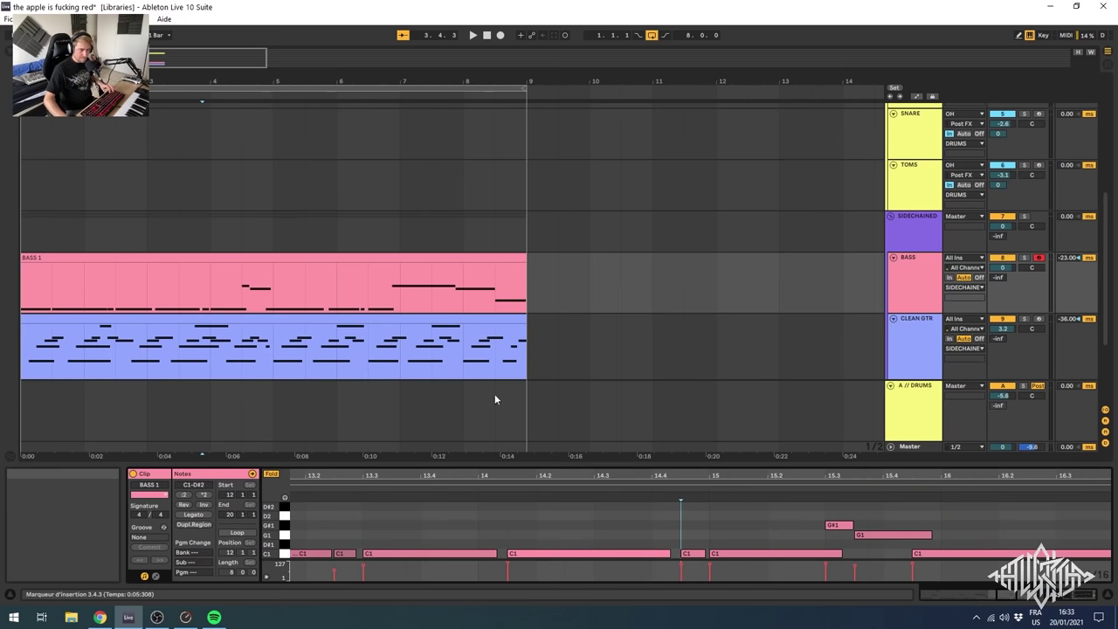
{"action": "scroll", "coordinate": [308, 319], "scroll_direction": "down", "scroll_amount": 2}
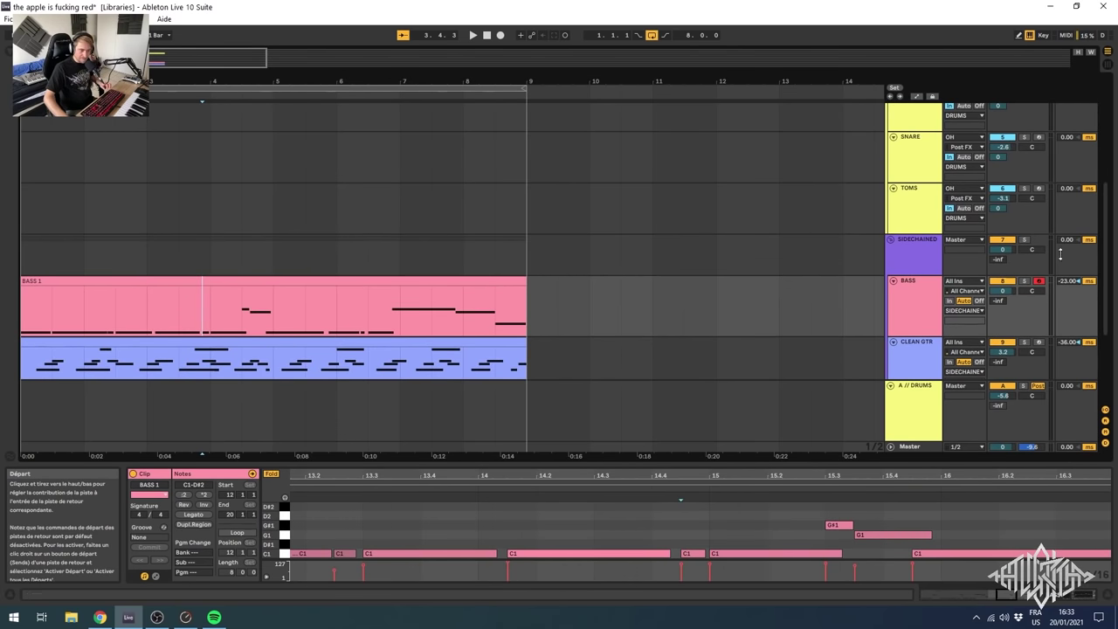
{"action": "scroll", "coordinate": [900, 252], "scroll_direction": "up", "scroll_amount": 2}
{"action": "scroll", "coordinate": [900, 252], "scroll_direction": "down", "scroll_amount": 2}
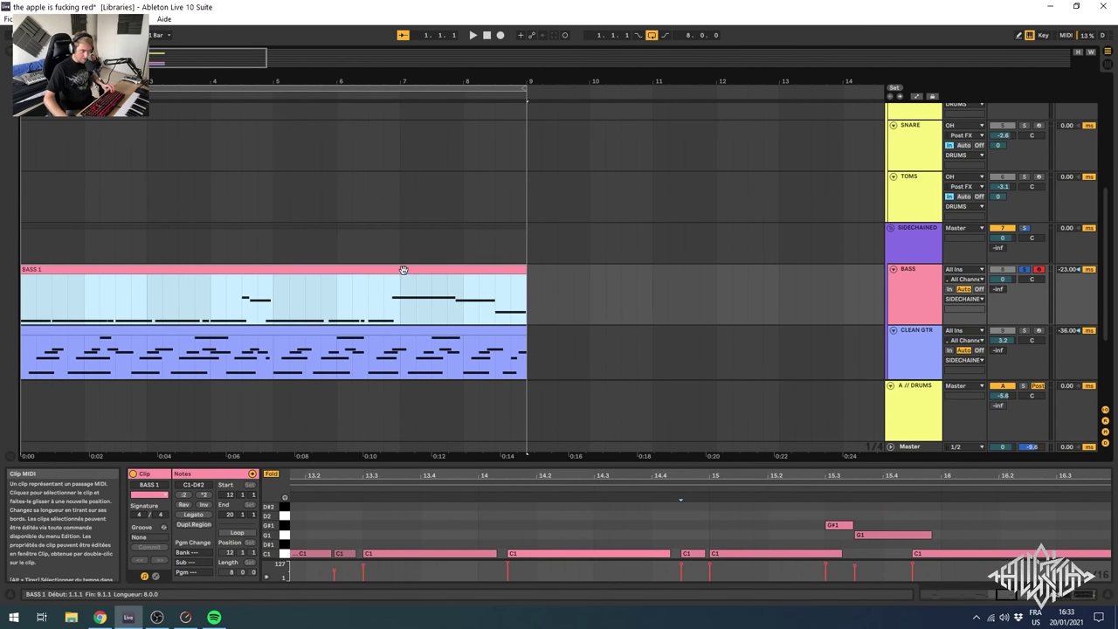
{"action": "scroll", "coordinate": [822, 308], "scroll_direction": "up", "scroll_amount": 3}
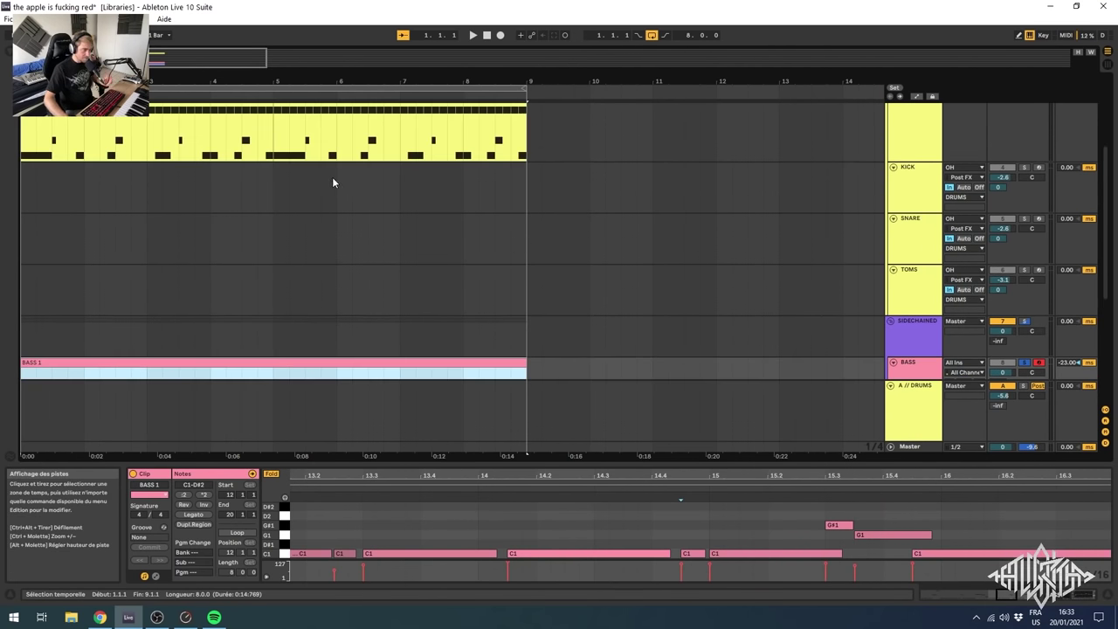
{"action": "scroll", "coordinate": [384, 314], "scroll_direction": "down", "scroll_amount": 2}
{"action": "left_click", "coordinate": [636, 519]}
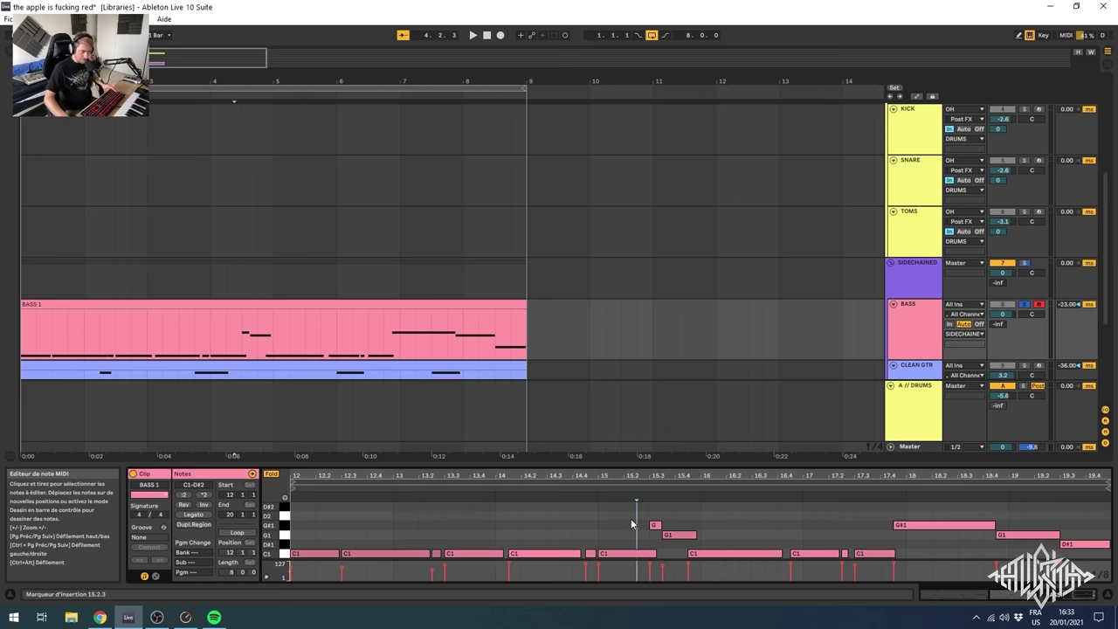
- Compare the drum clip's notes around bar 7 with the matching section of the BASS 1 clip
{"action": "scroll", "coordinate": [407, 262], "scroll_direction": "up", "scroll_amount": 3}
{"action": "left_click", "coordinate": [407, 170]}
{"action": "scroll", "coordinate": [427, 351], "scroll_direction": "down", "scroll_amount": 3}
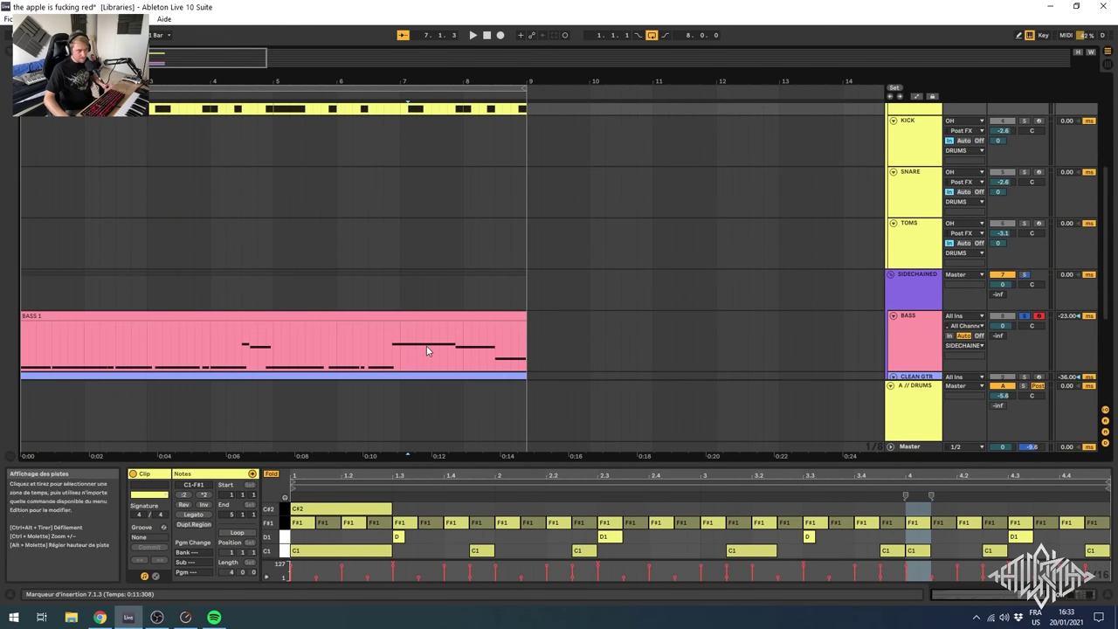
{"action": "left_click", "coordinate": [393, 353]}
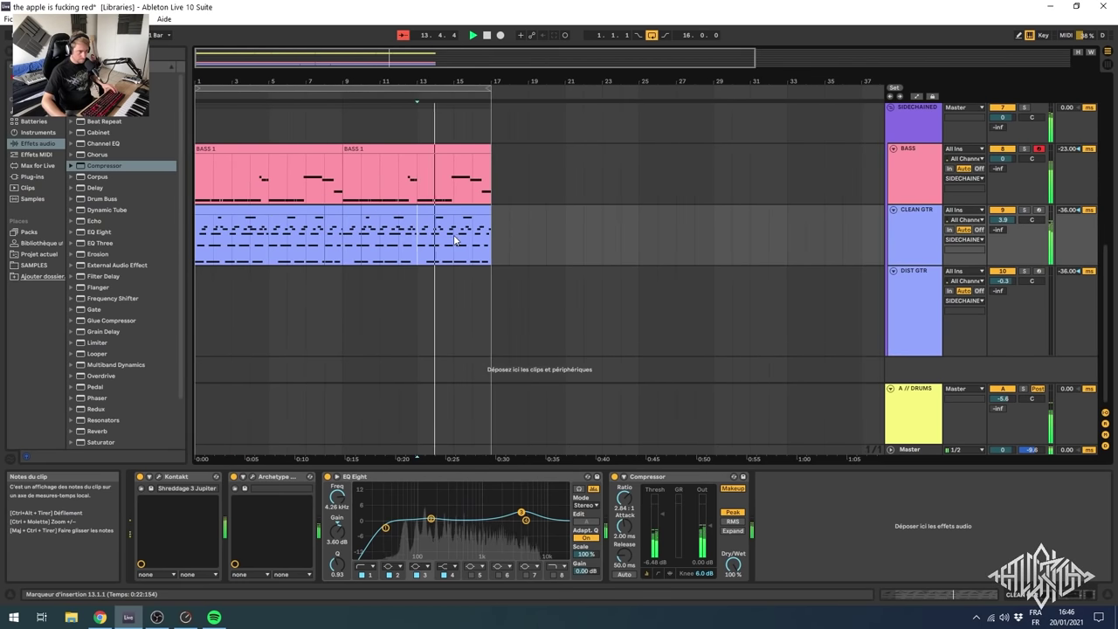
- Place the insertion marker at bar 16 and arm the DIST GTR track for recording
{"action": "left_click", "coordinate": [474, 210]}
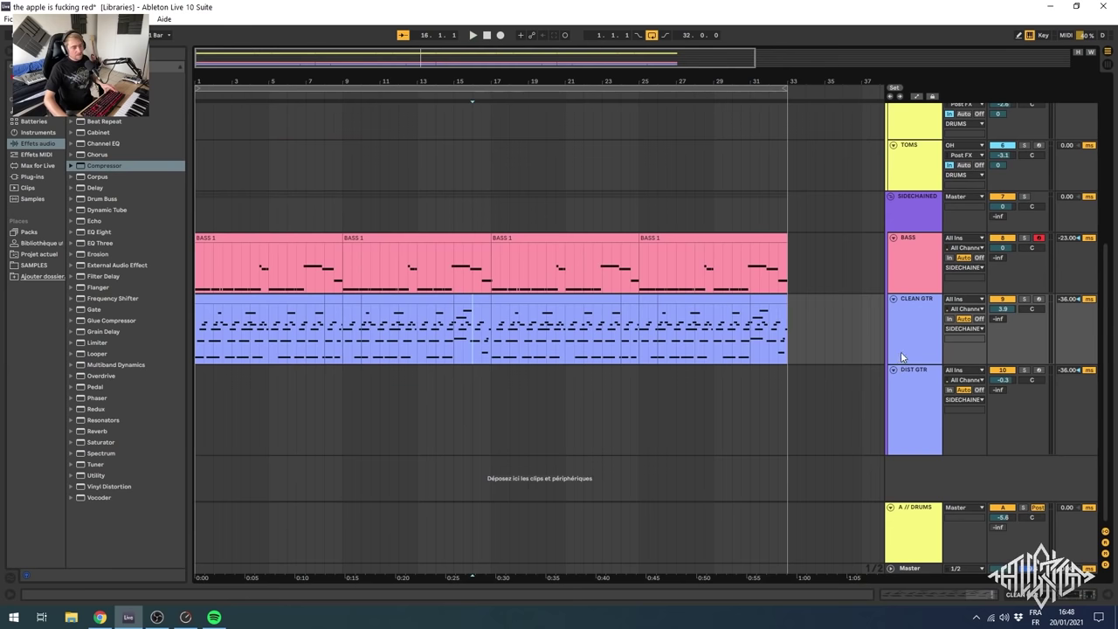
{"action": "left_click", "coordinate": [900, 351]}
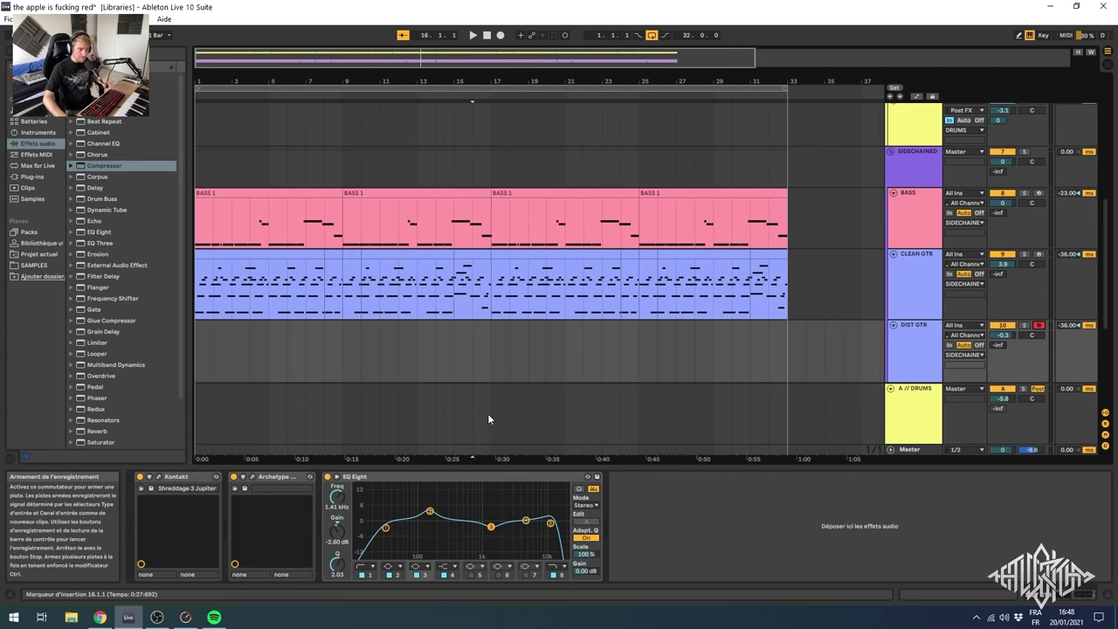
{"action": "scroll", "coordinate": [488, 415], "scroll_direction": "down", "scroll_amount": 2}
{"action": "scroll", "coordinate": [360, 367], "scroll_direction": "up", "scroll_amount": 5}
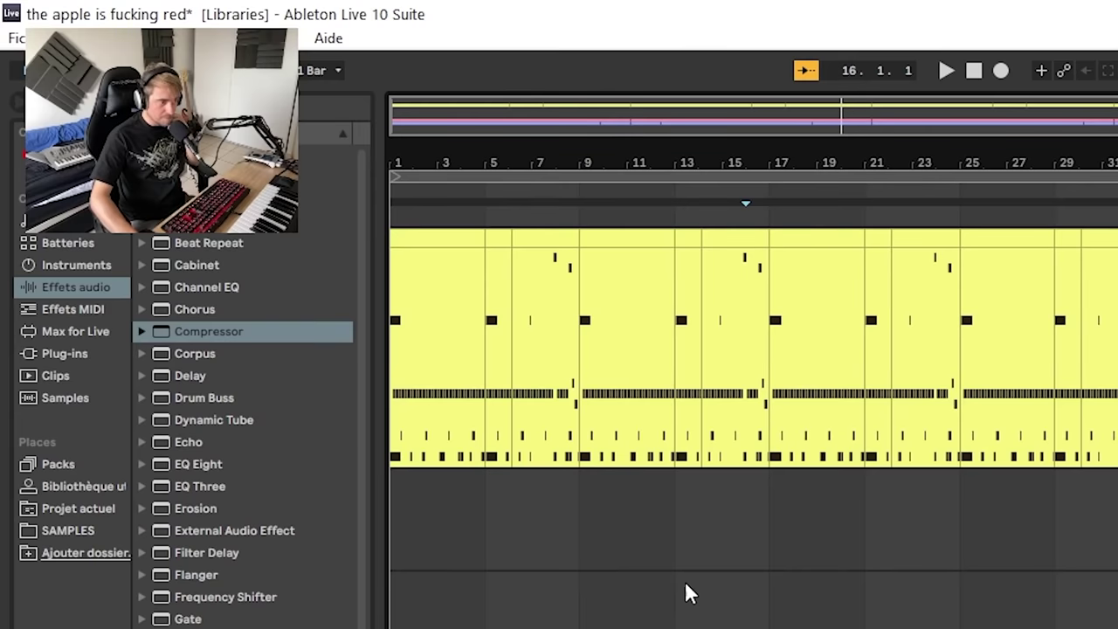
{"action": "scroll", "coordinate": [685, 581], "scroll_direction": "down", "scroll_amount": 5}
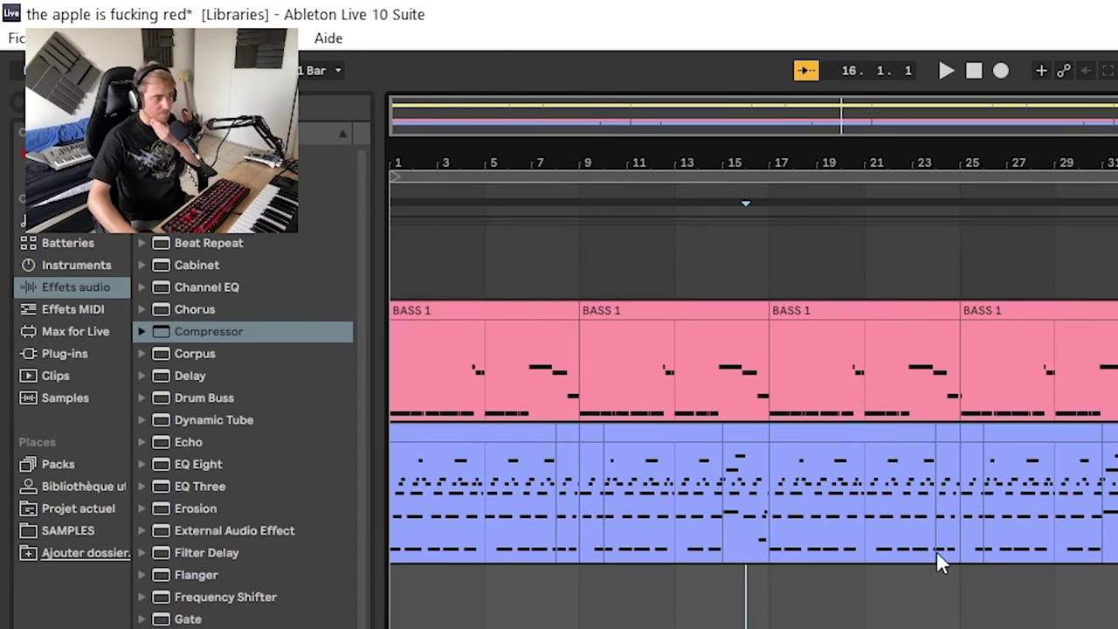
{"action": "scroll", "coordinate": [760, 542], "scroll_direction": "down", "scroll_amount": 1}
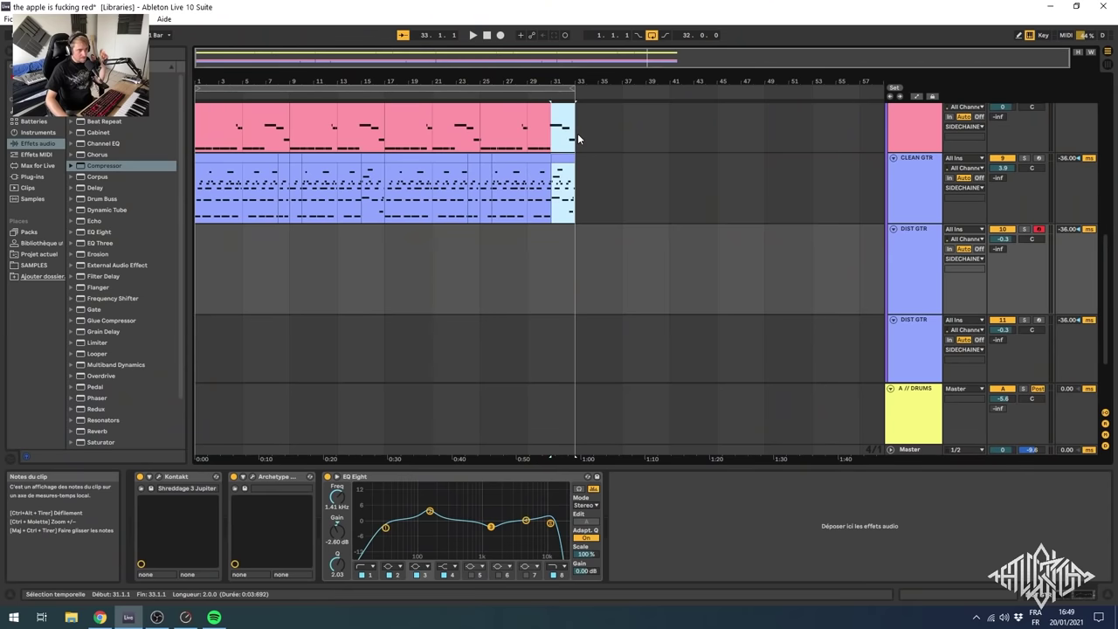
- Select the empty range from bar 33 to bar 53 across the arrangement's tracks and review it
{"action": "left_click_drag", "start_coordinate": [577, 133], "coordinate": [734, 266]}
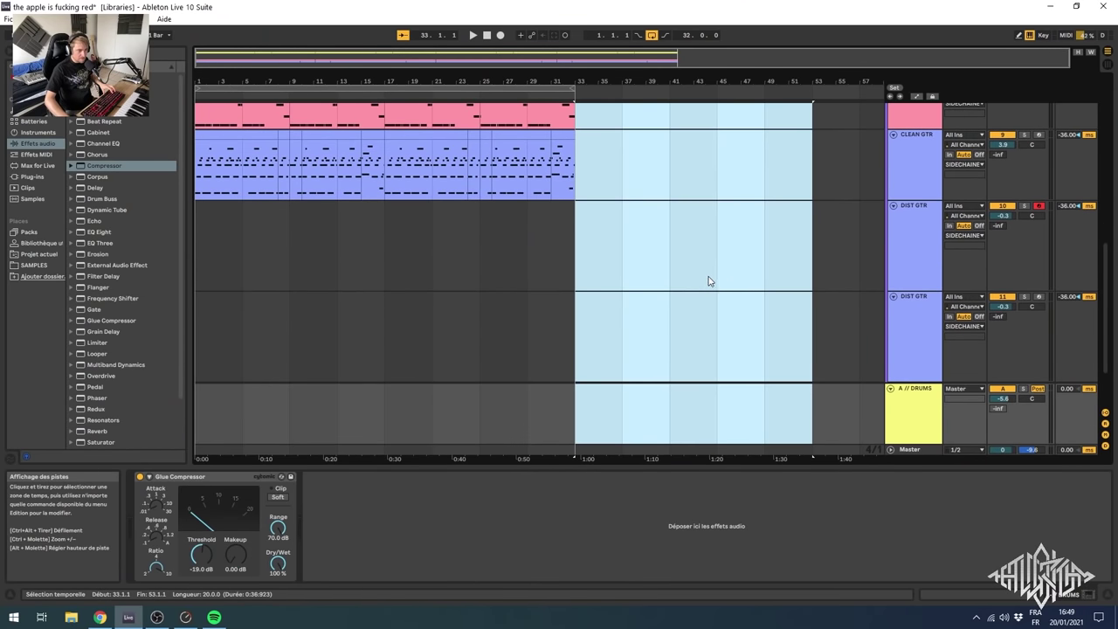
{"action": "scroll", "coordinate": [711, 302], "scroll_direction": "up", "scroll_amount": 4}
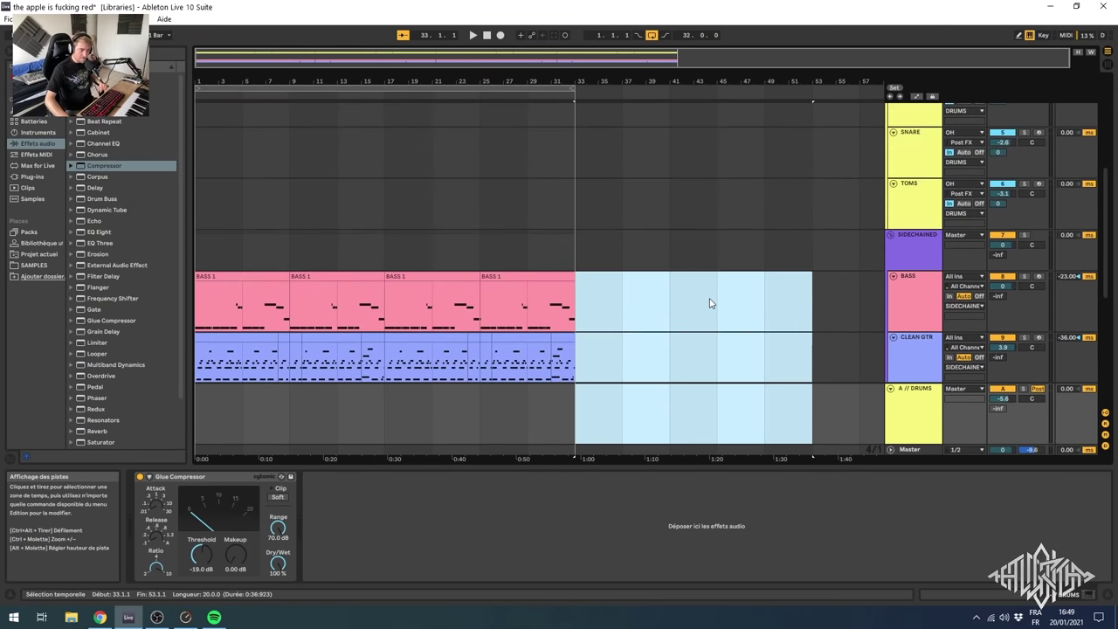
{"action": "scroll", "coordinate": [711, 302], "scroll_direction": "down", "scroll_amount": 2}
{"action": "scroll", "coordinate": [554, 173], "scroll_direction": "down", "scroll_amount": 4}
{"action": "scroll", "coordinate": [554, 173], "scroll_direction": "up", "scroll_amount": 4}
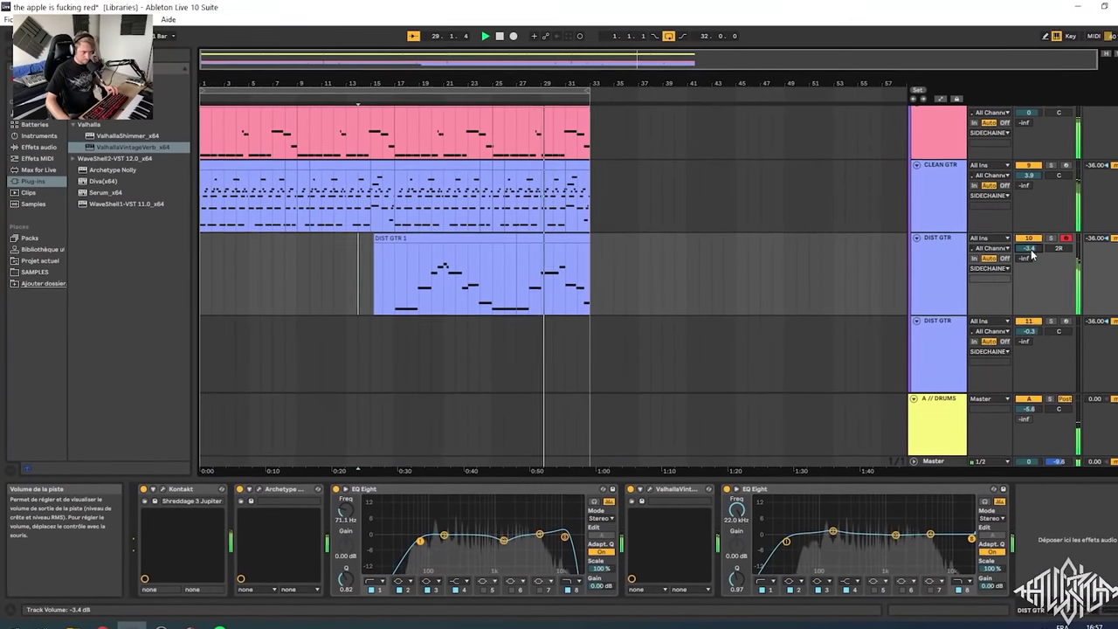
- Duplicate bars 17 to 33 of the drum, bass and guitar tracks to fill bars 33 to 49
{"action": "left_click_drag", "start_coordinate": [592, 309], "coordinate": [401, 216]}
{"action": "scroll", "coordinate": [488, 316], "scroll_direction": "up", "scroll_amount": 1}
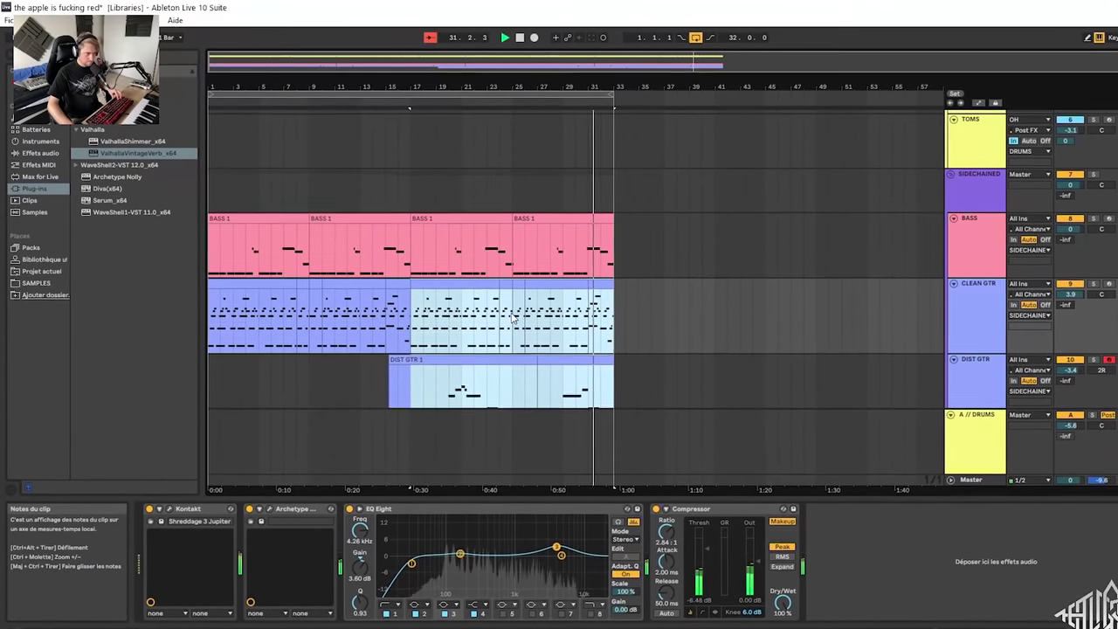
{"action": "key", "text": "ctrl+d"}
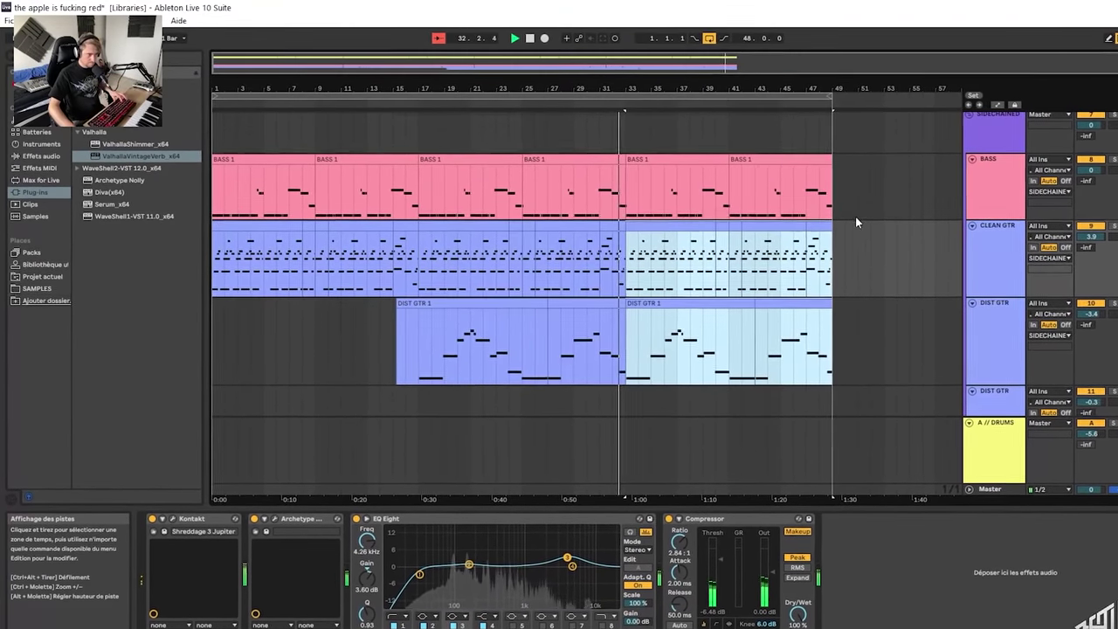
- Clear the bass and guitar clips from bar 33 to bar 49 and open the drum clip's notes
{"action": "scroll", "coordinate": [559, 258], "scroll_direction": "up", "scroll_amount": 5}
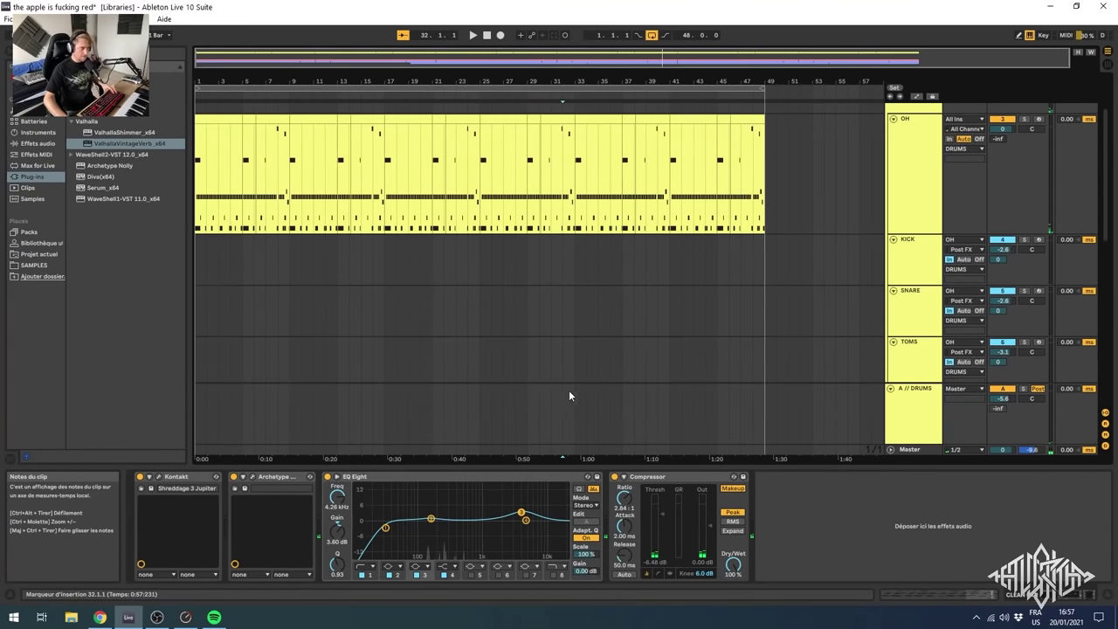
{"action": "scroll", "coordinate": [566, 400], "scroll_direction": "down", "scroll_amount": 5}
{"action": "scroll", "coordinate": [562, 328], "scroll_direction": "down", "scroll_amount": 2}
{"action": "left_click_drag", "start_coordinate": [547, 213], "coordinate": [569, 208]}
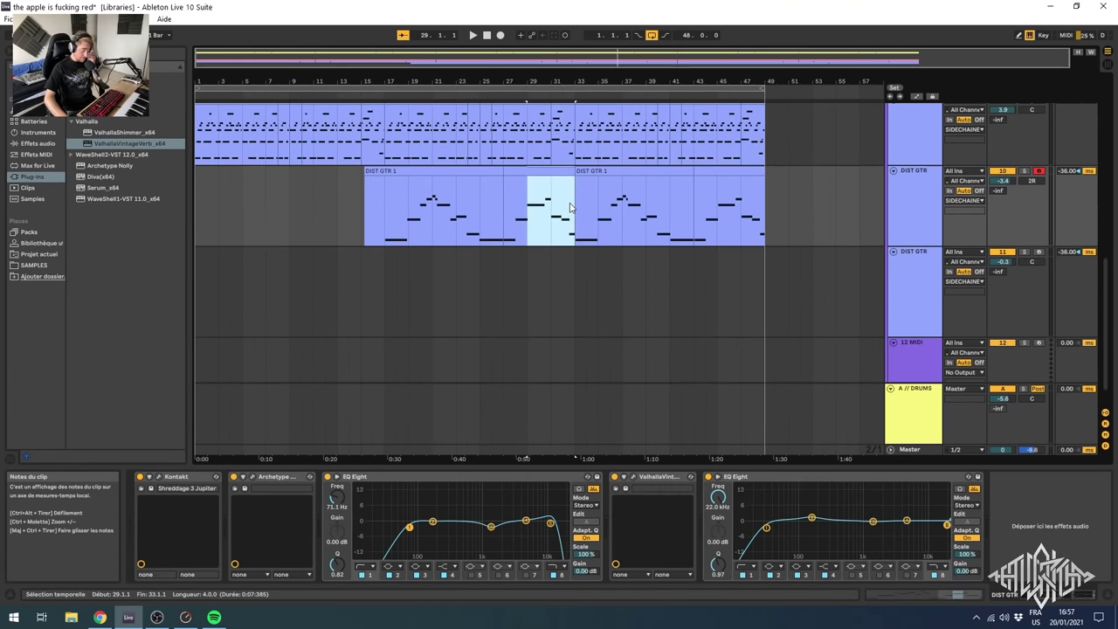
{"action": "left_click_drag", "start_coordinate": [565, 239], "coordinate": [671, 285]}
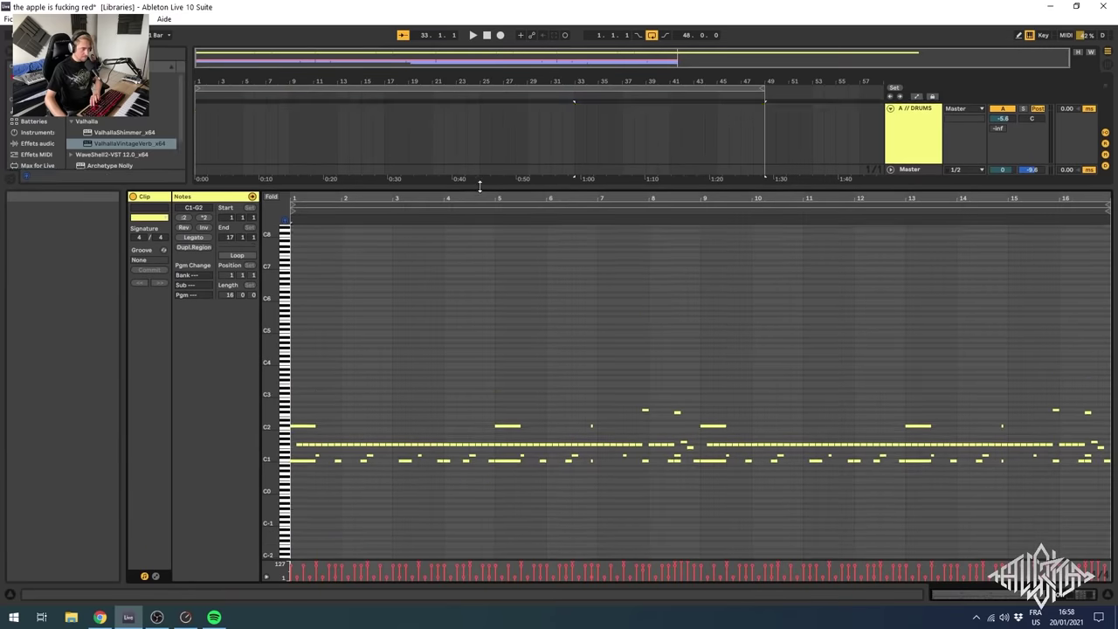
{"action": "left_click_drag", "start_coordinate": [480, 188], "coordinate": [472, 234]}
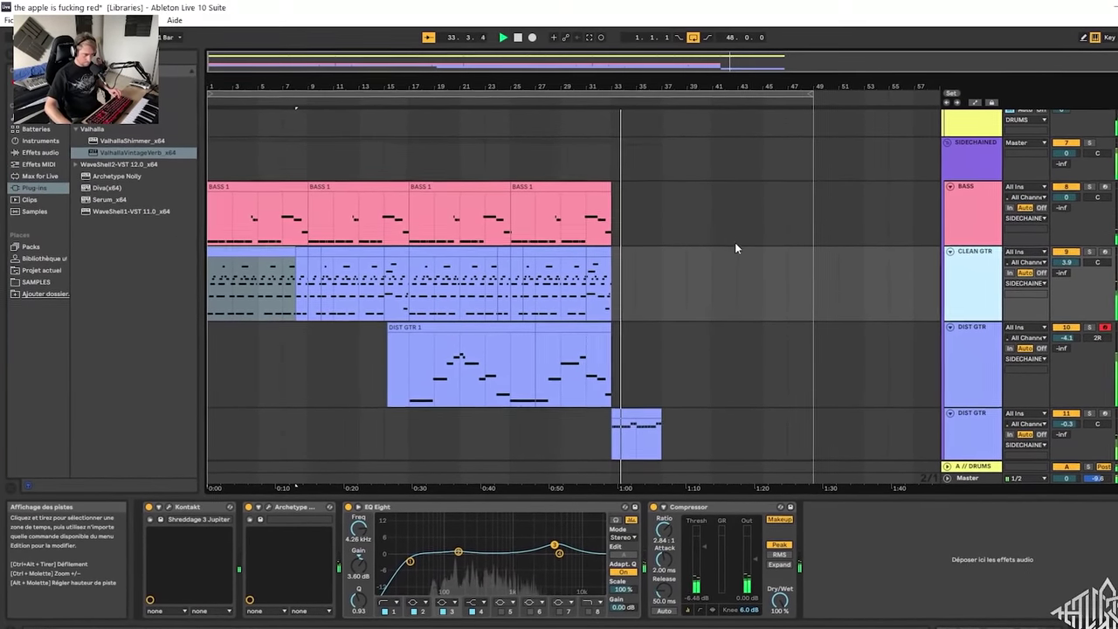
{"action": "scroll", "coordinate": [647, 398], "scroll_direction": "down", "scroll_amount": 2}
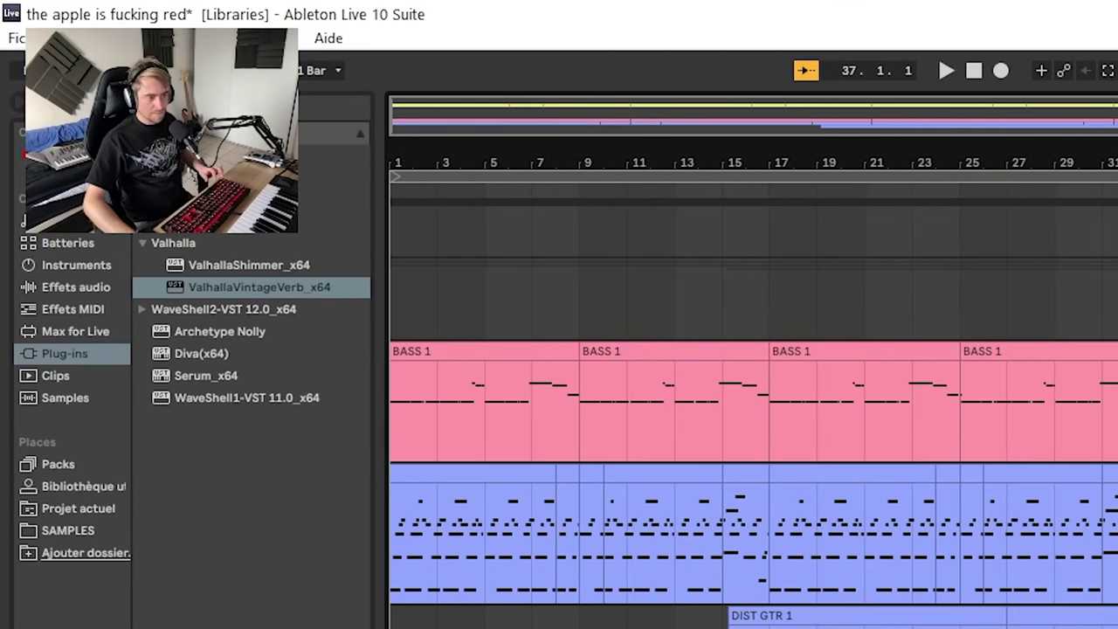
{"action": "scroll", "coordinate": [754, 402], "scroll_direction": "down", "scroll_amount": 1}
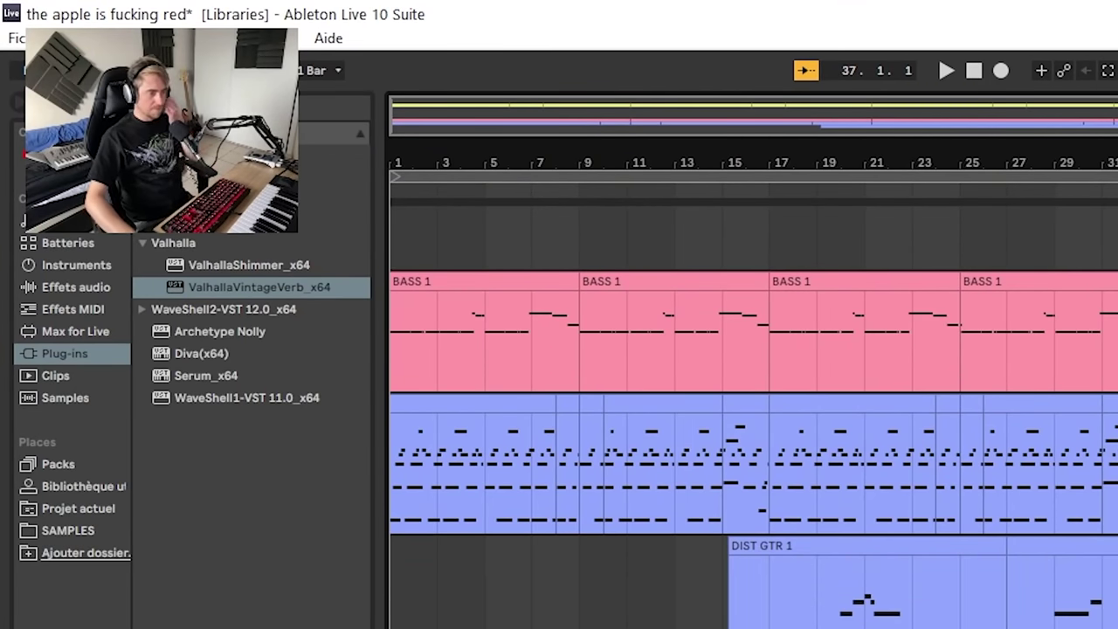
{"action": "scroll", "coordinate": [1110, 370], "scroll_direction": "up", "scroll_amount": 2}
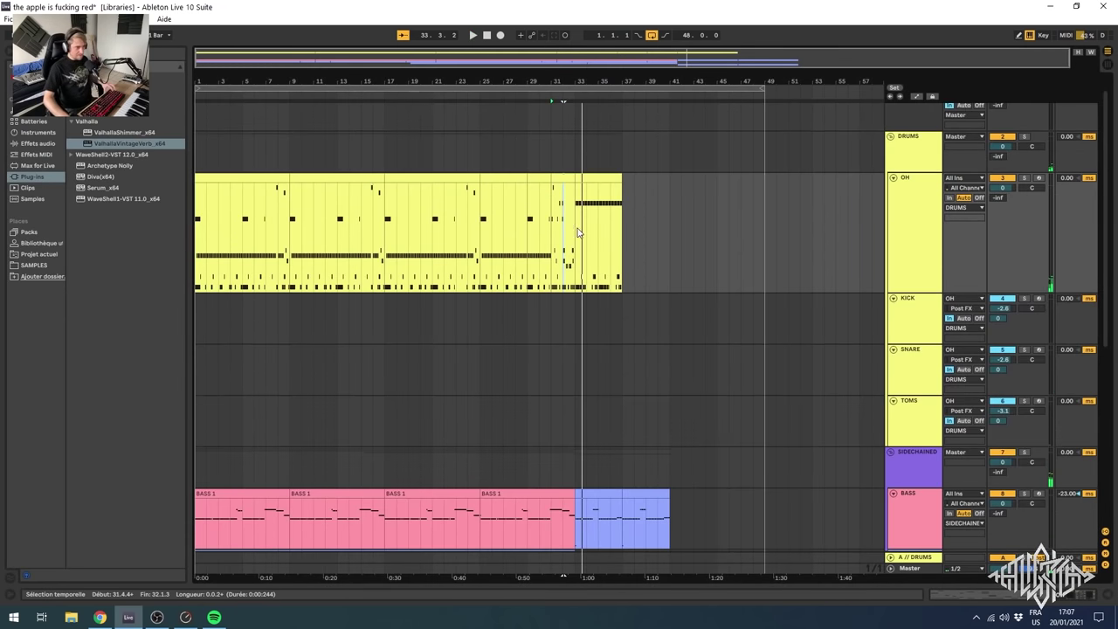
- Stop recording the lead guitar and trim the end of the DIST GTR 4 clip to bar 41
{"action": "scroll", "coordinate": [577, 232], "scroll_direction": "down", "scroll_amount": 2}
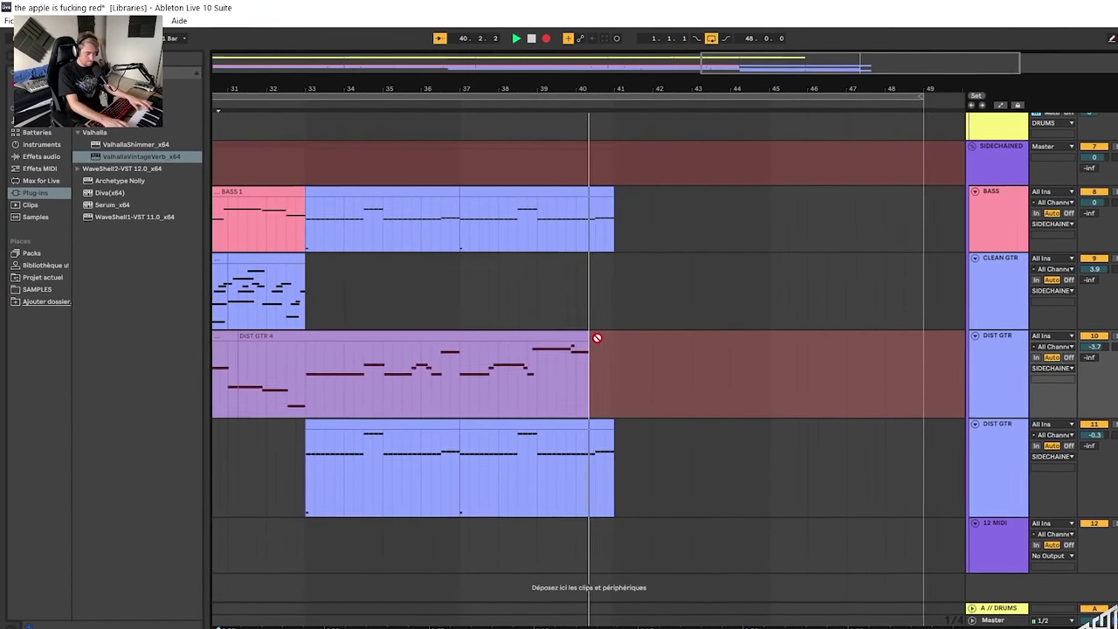
{"action": "key", "text": "space"}
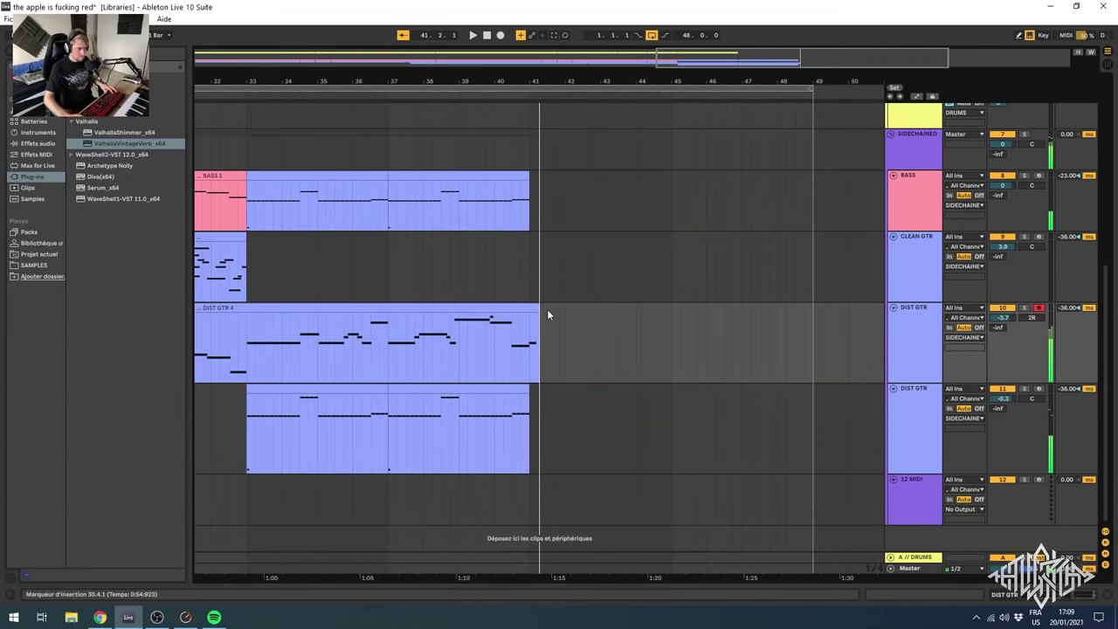
{"action": "left_click_drag", "start_coordinate": [556, 308], "coordinate": [528, 307]}
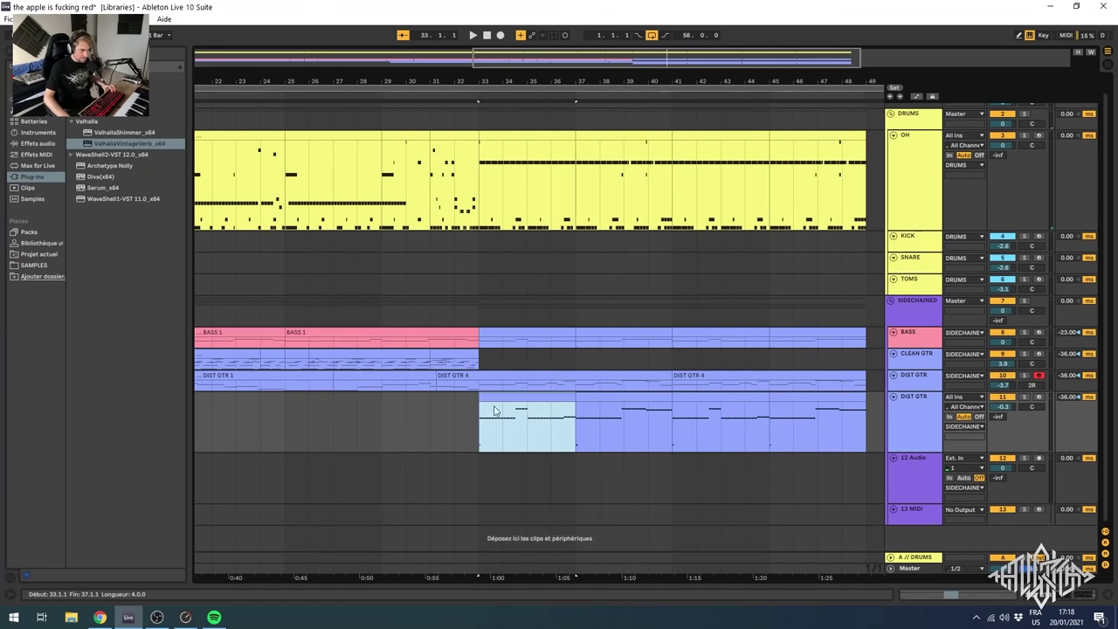
- Copy the four-bar clip at bar 33 of the second DIST GTR track to bar 25
{"action": "left_click_drag", "start_coordinate": [494, 410], "coordinate": [295, 420]}
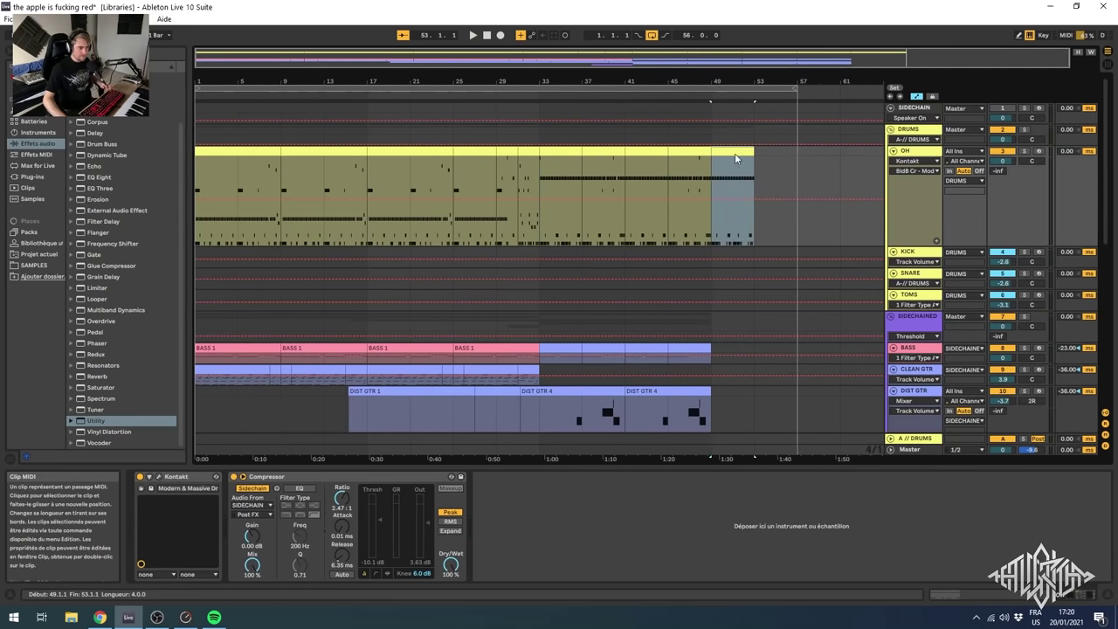
{"action": "left_click_drag", "start_coordinate": [871, 152], "coordinate": [871, 424]}
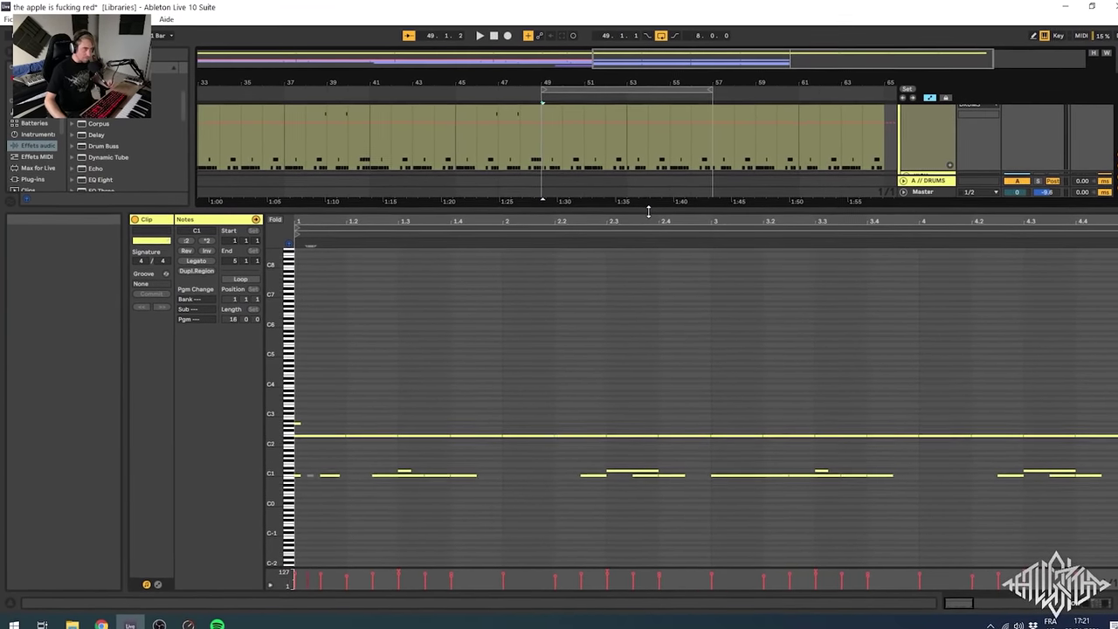
- Enlarge the arrangement area and hide the drum clip's note editor
{"action": "left_click_drag", "start_coordinate": [653, 213], "coordinate": [654, 349]}
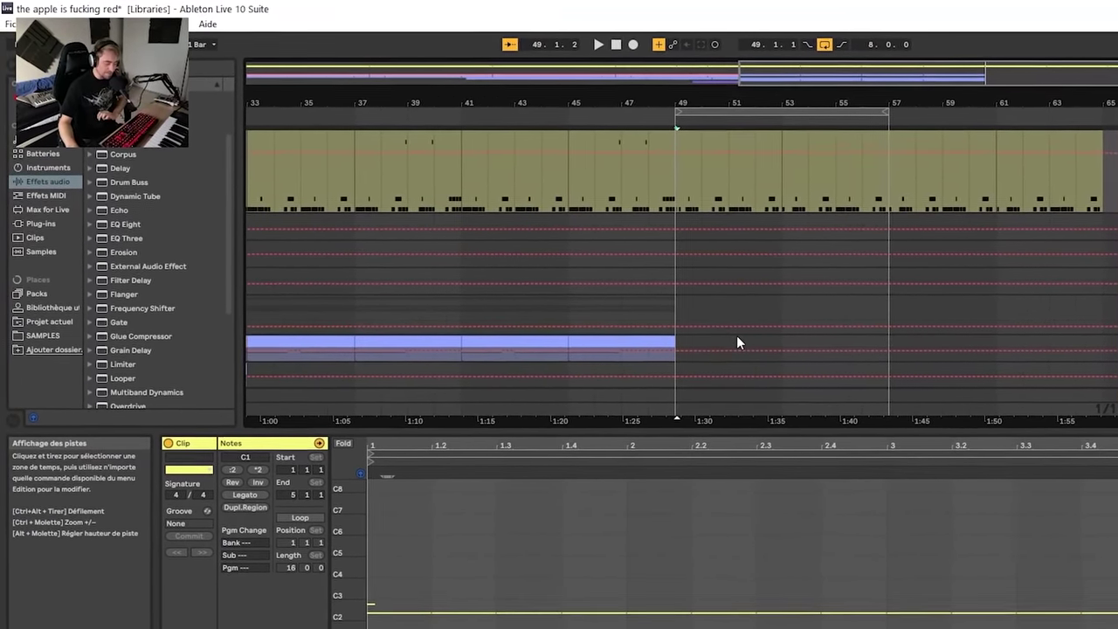
{"action": "key", "text": "shift+Tab"}
{"action": "key", "text": "ctrl+alt+l"}
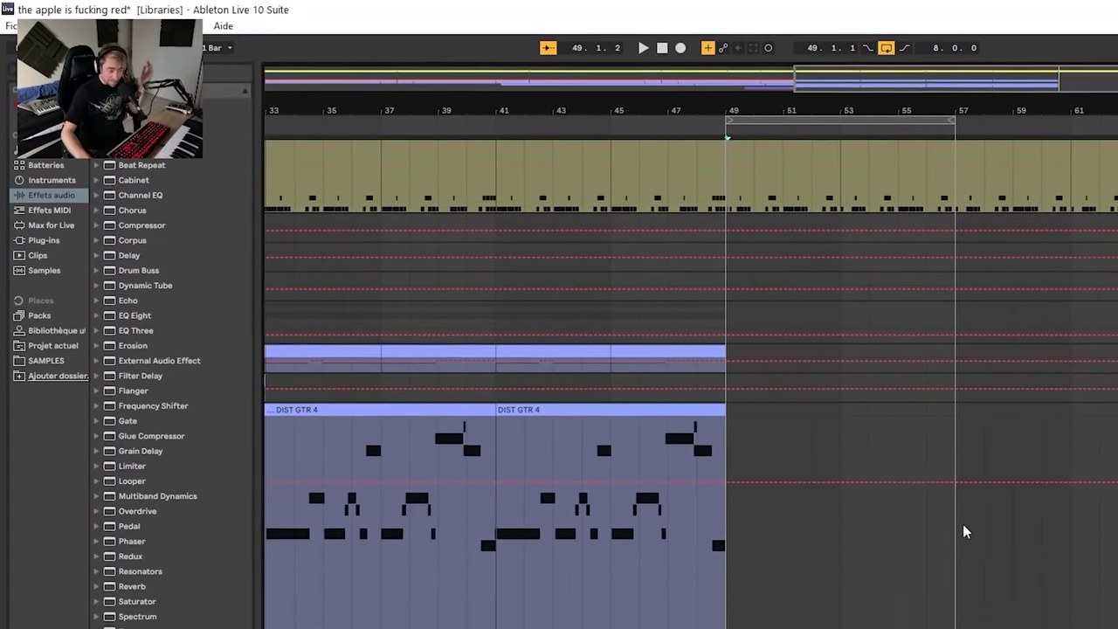
- Examine the second DIST GTR track's clips from bar 33 to 49 and the transition around bars 29 to 35
{"action": "scroll", "coordinate": [786, 505], "scroll_direction": "down", "scroll_amount": 3}
{"action": "left_click_drag", "start_coordinate": [900, 85], "coordinate": [712, 82]}
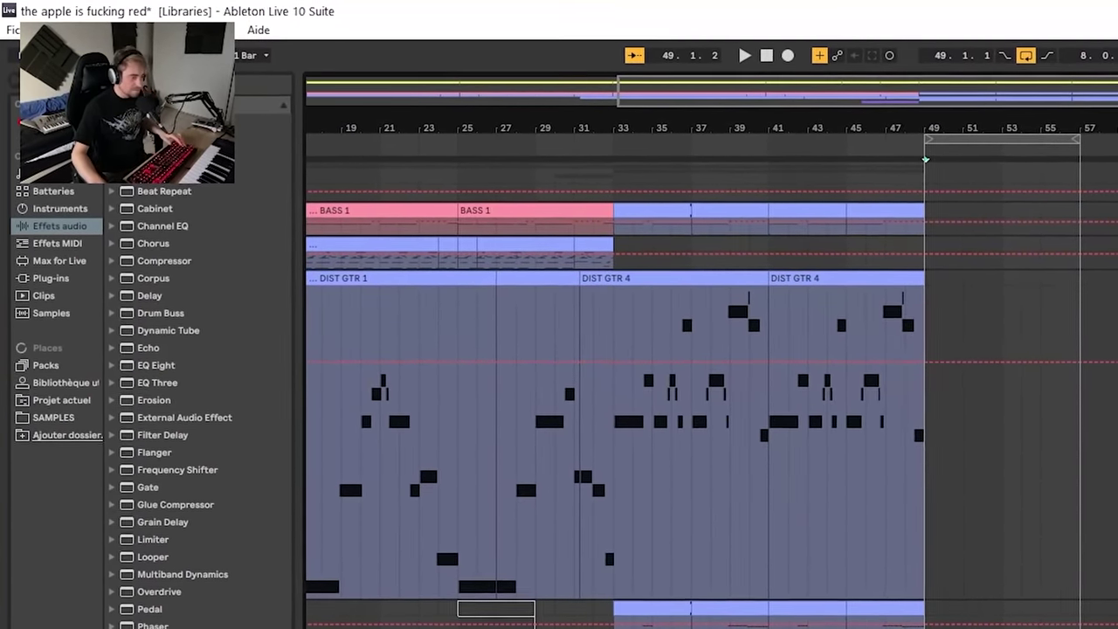
{"action": "left_click", "coordinate": [742, 620]}
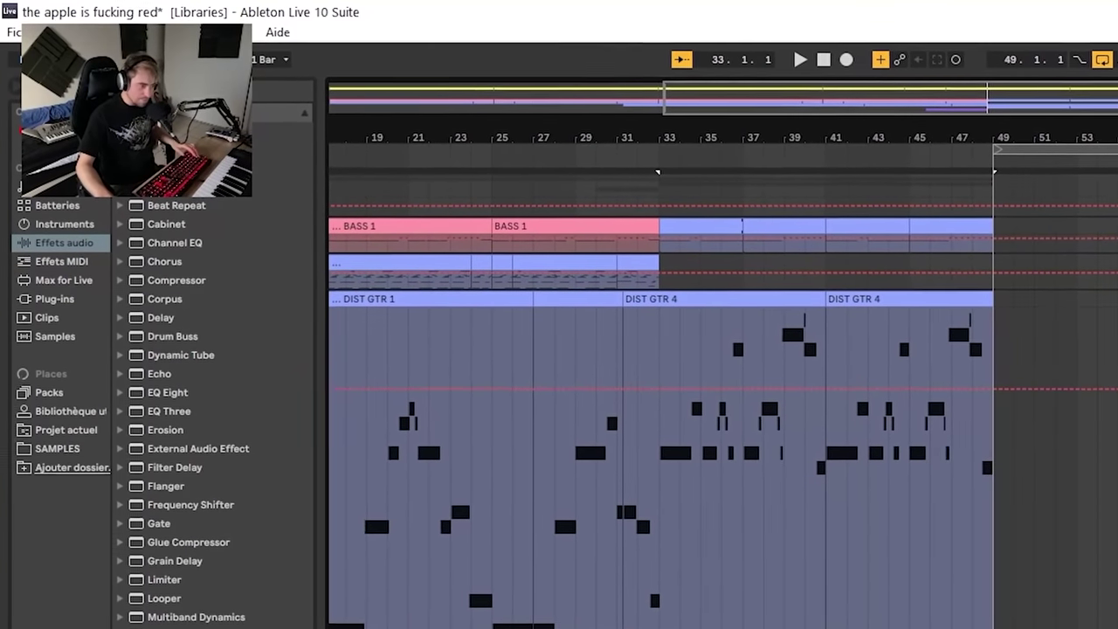
{"action": "left_click", "coordinate": [628, 622]}
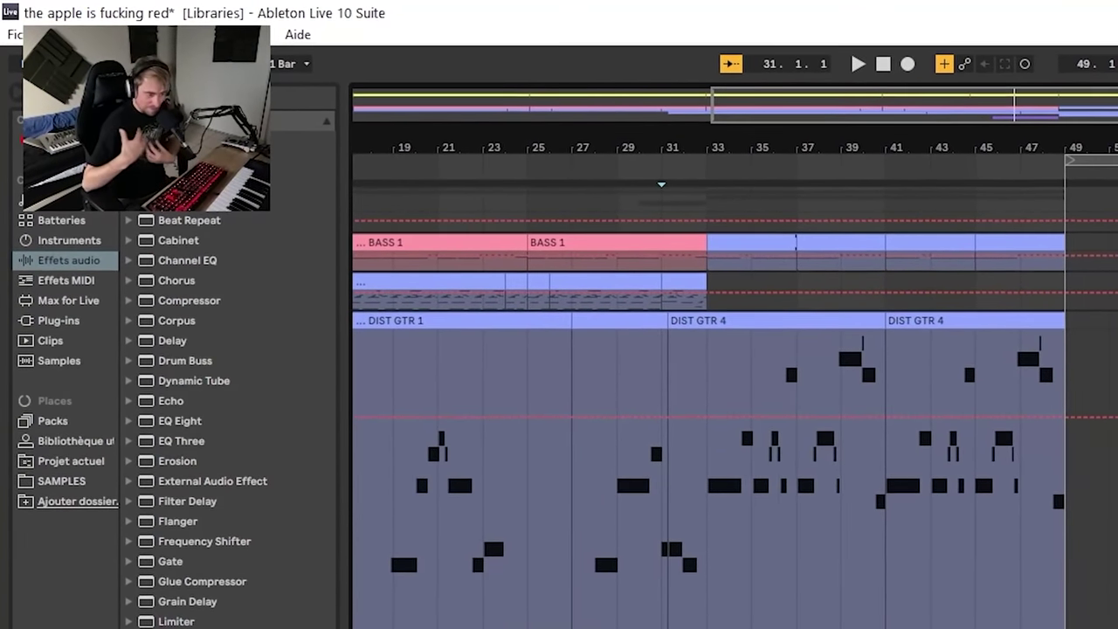
{"action": "left_click", "coordinate": [764, 620]}
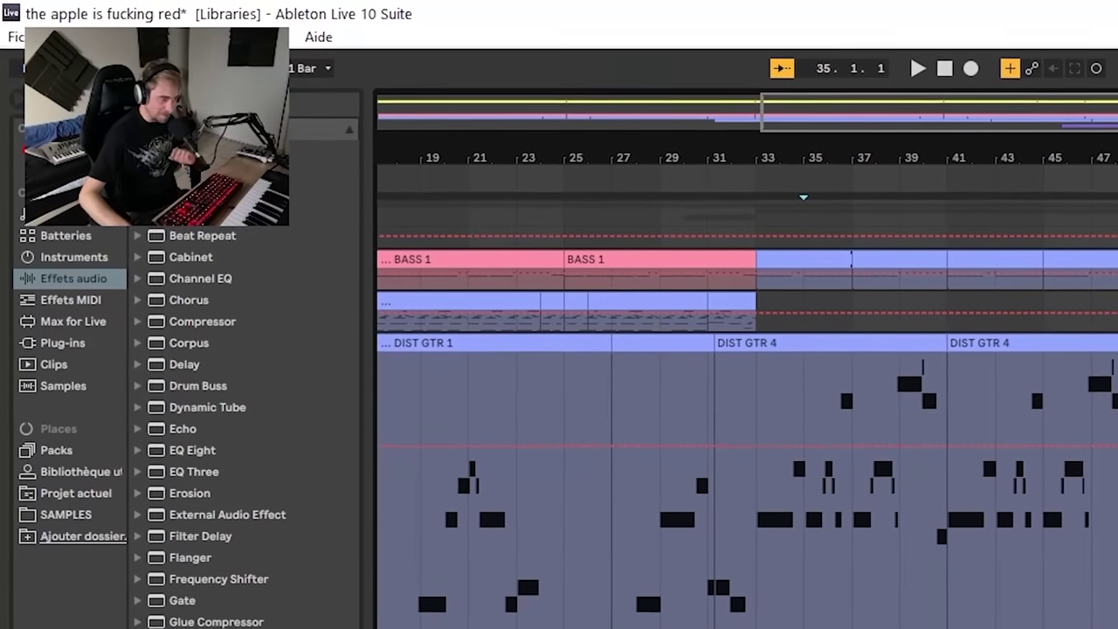
{"action": "left_click", "coordinate": [628, 620]}
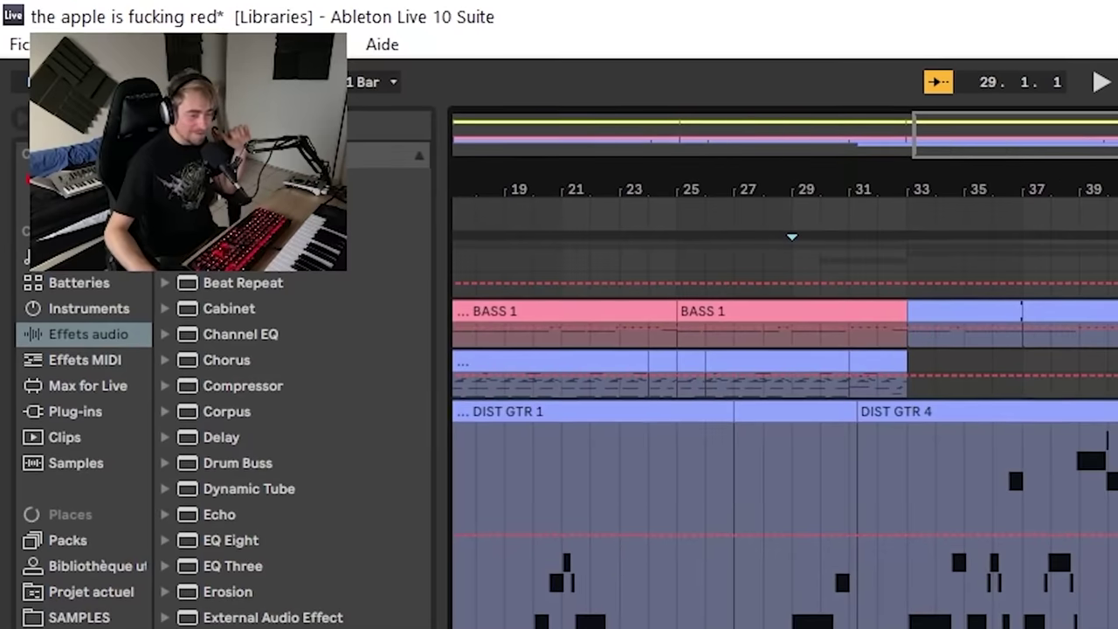
{"action": "left_click", "coordinate": [861, 611]}
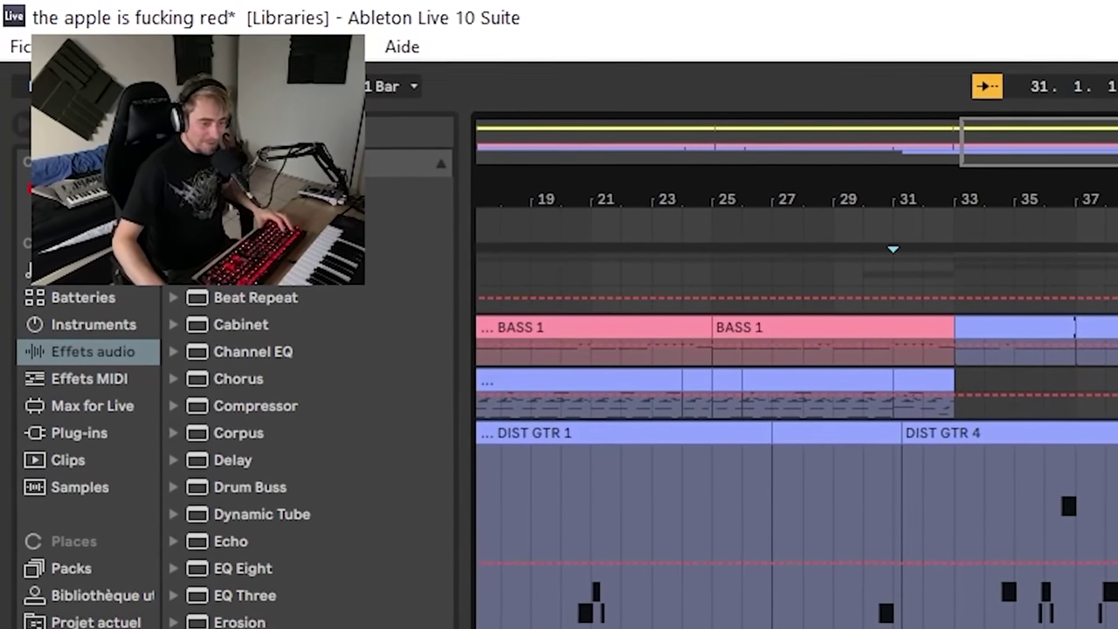
- Open the OH 1 drum clip between bars 49 and 53 on the OH track
{"action": "scroll", "coordinate": [933, 602], "scroll_direction": "up", "scroll_amount": 3}
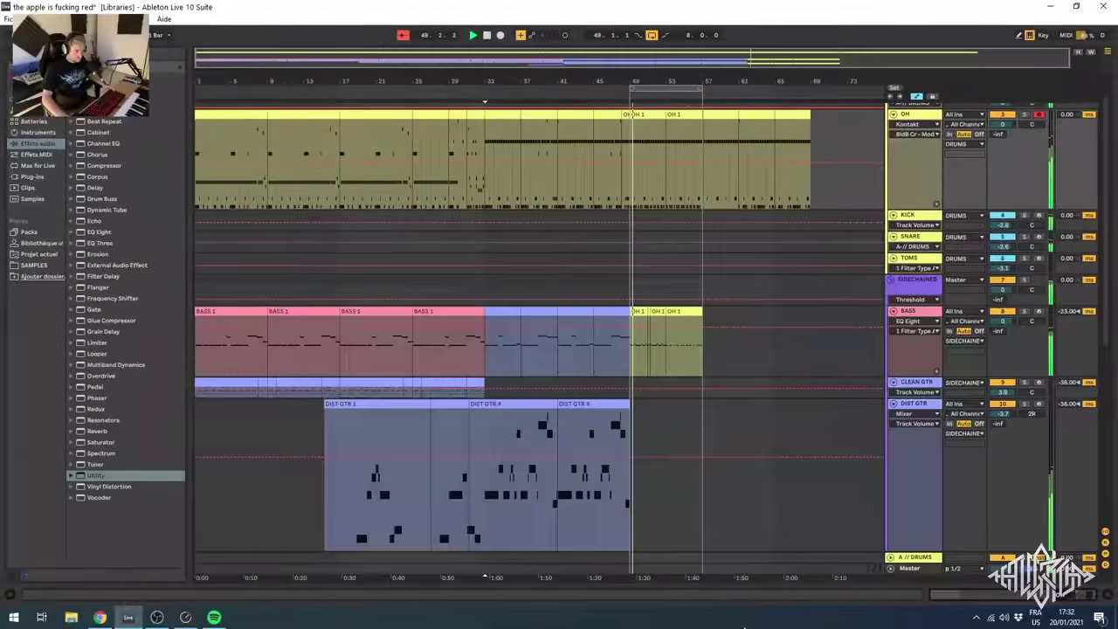
{"action": "scroll", "coordinate": [625, 241], "scroll_direction": "up", "scroll_amount": 1}
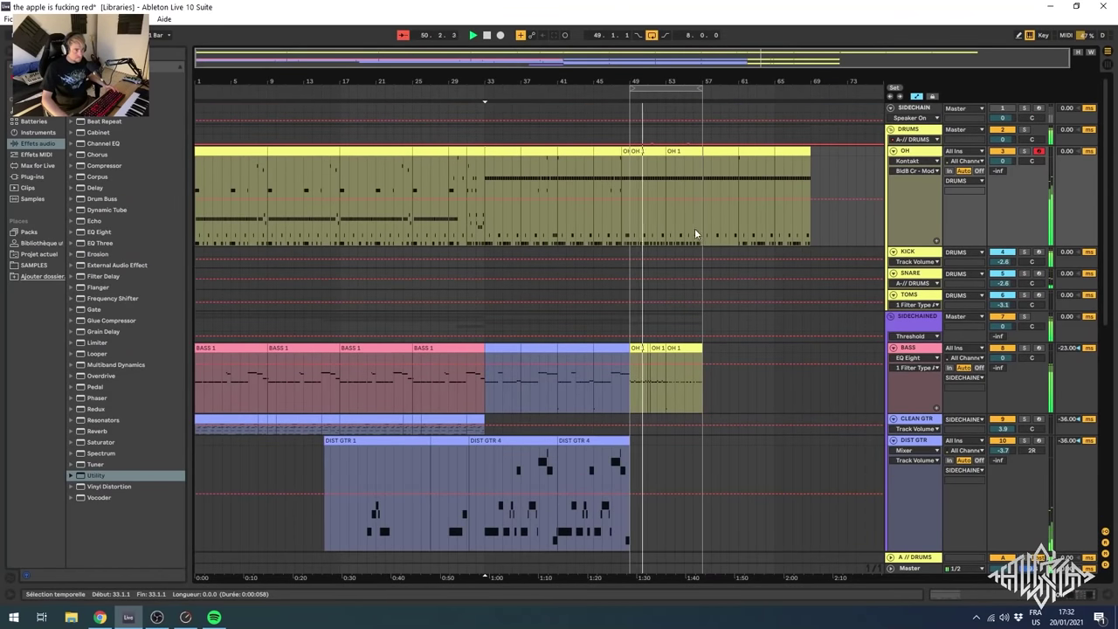
{"action": "double_click", "coordinate": [655, 151]}
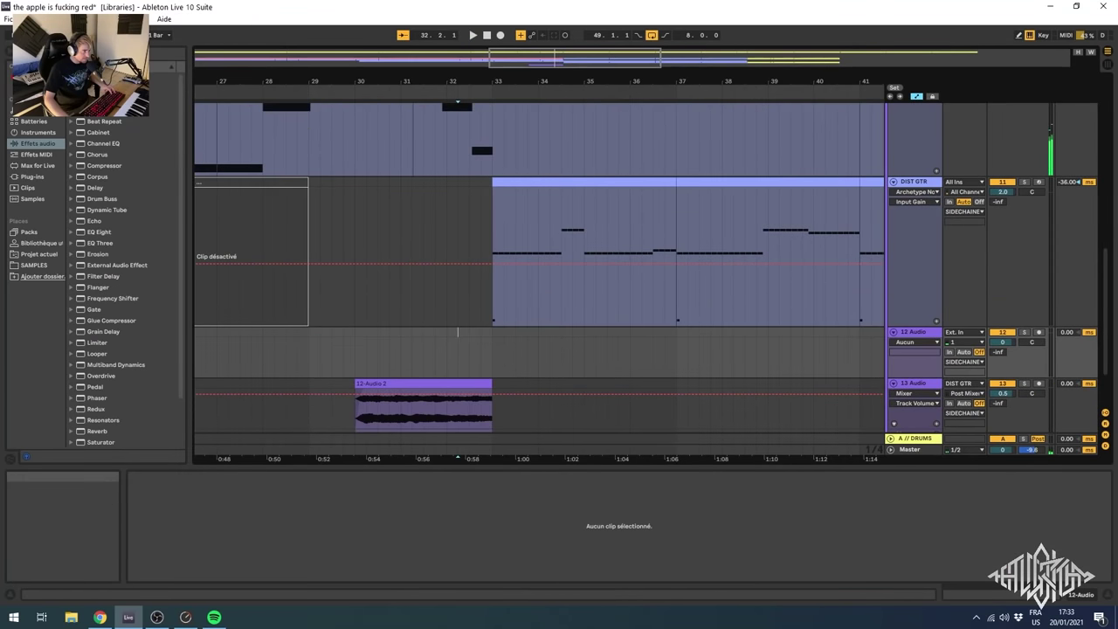
- Find a Lev_Crash sample for the lead-in to bar 33 and set the Lev_Crash track's volume to -12.9
{"action": "key", "text": "ctrl+f"}
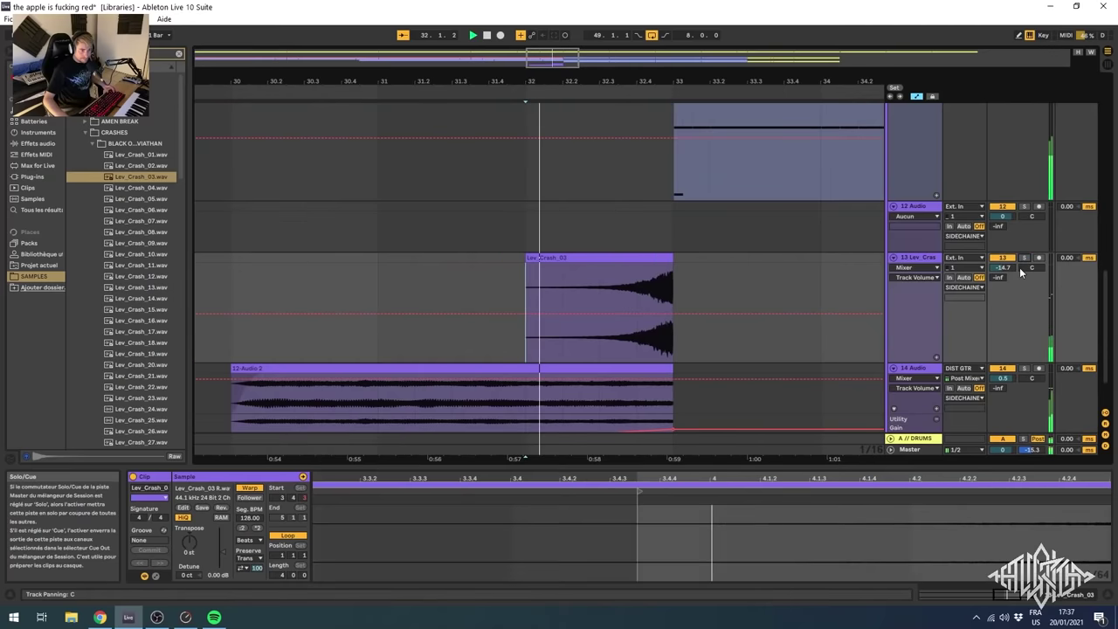
{"action": "left_click_drag", "start_coordinate": [1003, 269], "coordinate": [1003, 254]}
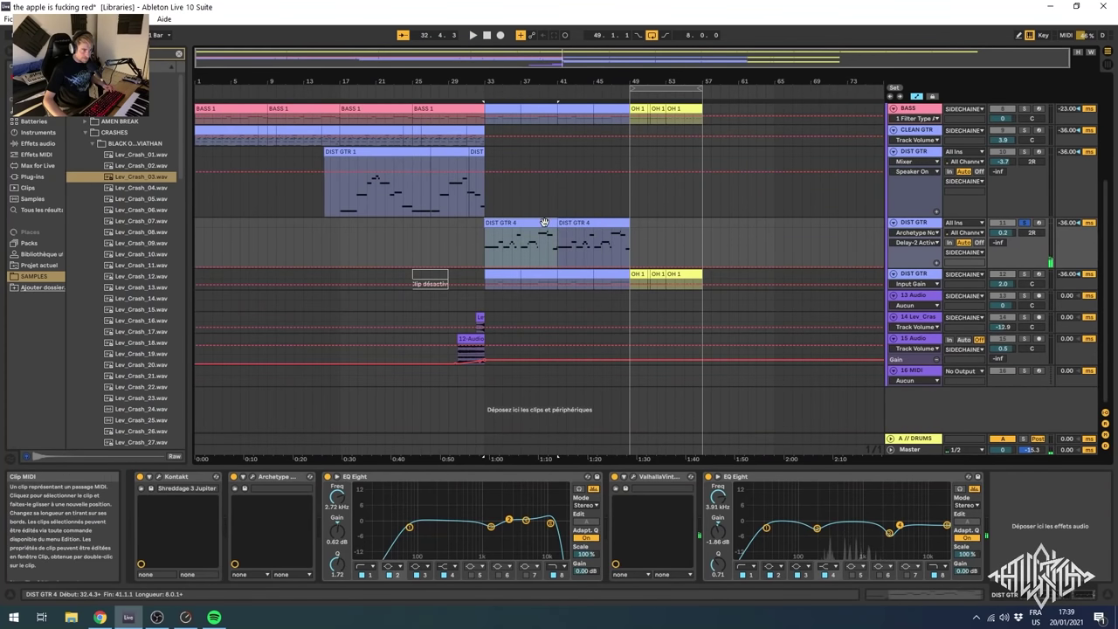
- Open the DIST GTR 4 clip at bar 33 and enlarge its note editor
{"action": "left_click", "coordinate": [544, 222]}
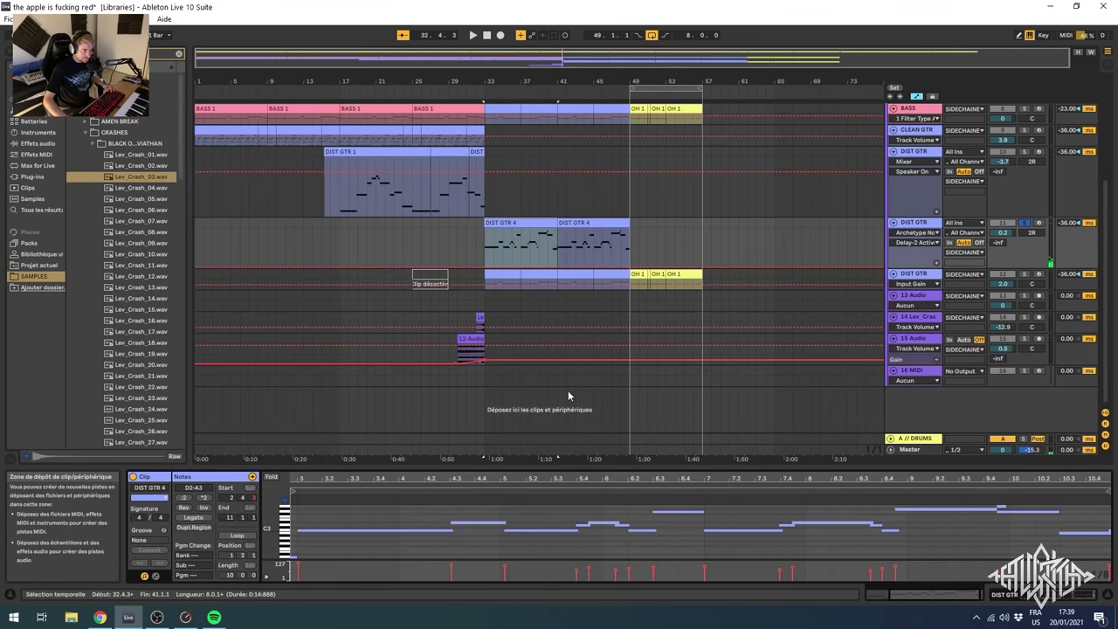
{"action": "left_click_drag", "start_coordinate": [777, 468], "coordinate": [776, 296]}
{"action": "double_click", "coordinate": [272, 428]}
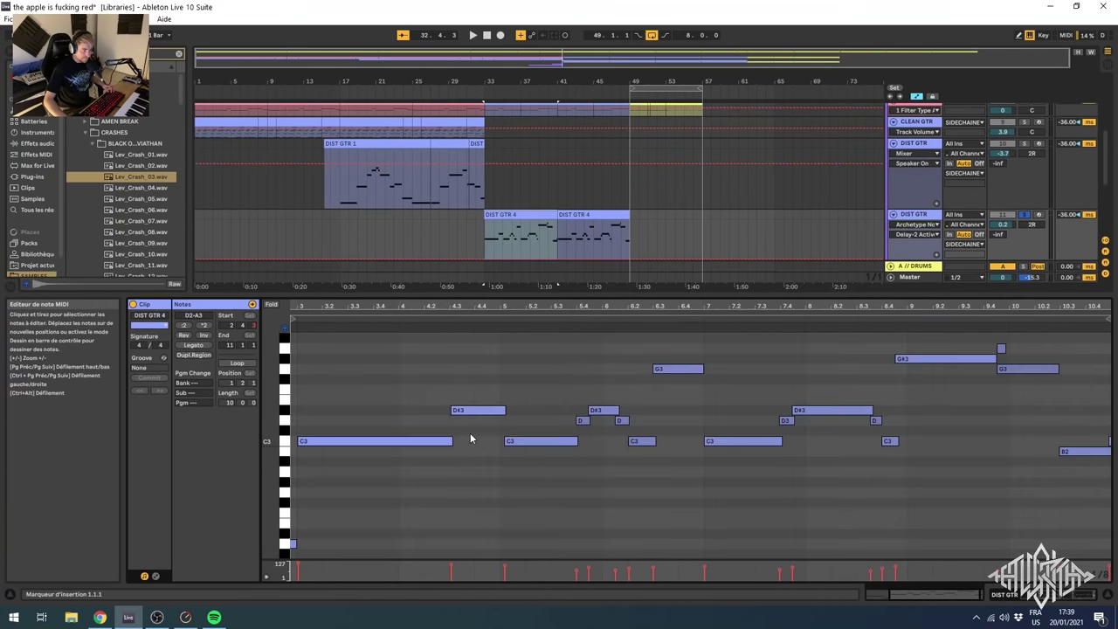
{"action": "scroll", "coordinate": [522, 460], "scroll_direction": "up", "scroll_amount": 1}
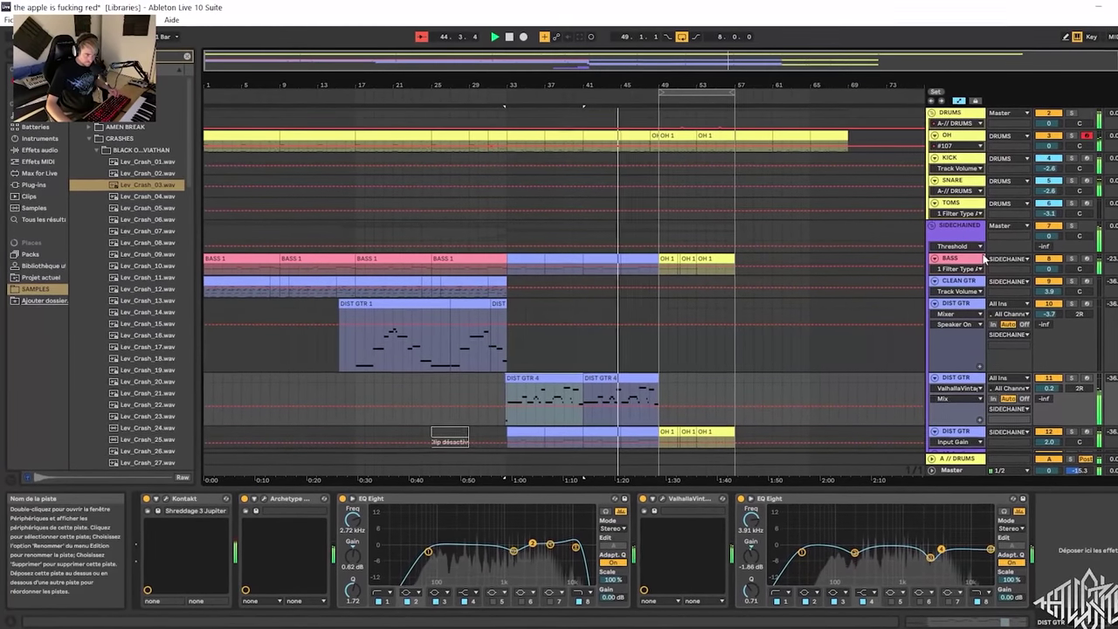
- Review the drum, bass and guitar tracks around bars 44 to 48 and the note layout of the OH 1 clip at bar 53
{"action": "scroll", "coordinate": [790, 379], "scroll_direction": "down", "scroll_amount": 5}
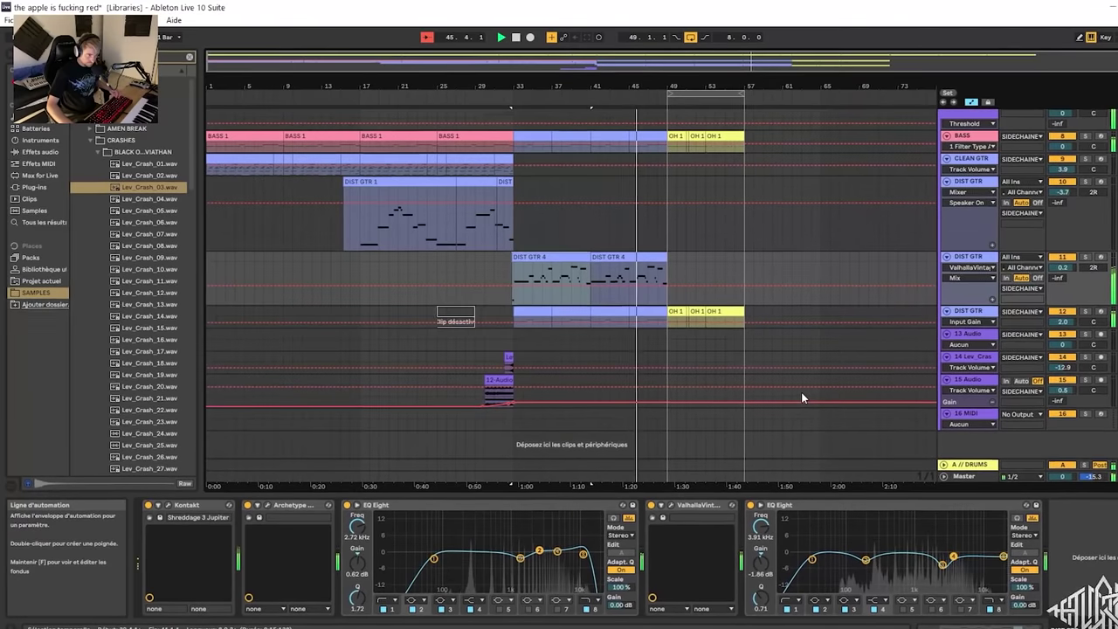
{"action": "scroll", "coordinate": [801, 392], "scroll_direction": "up", "scroll_amount": 3}
{"action": "scroll", "coordinate": [812, 398], "scroll_direction": "up", "scroll_amount": 3}
{"action": "scroll", "coordinate": [814, 400], "scroll_direction": "down", "scroll_amount": 4}
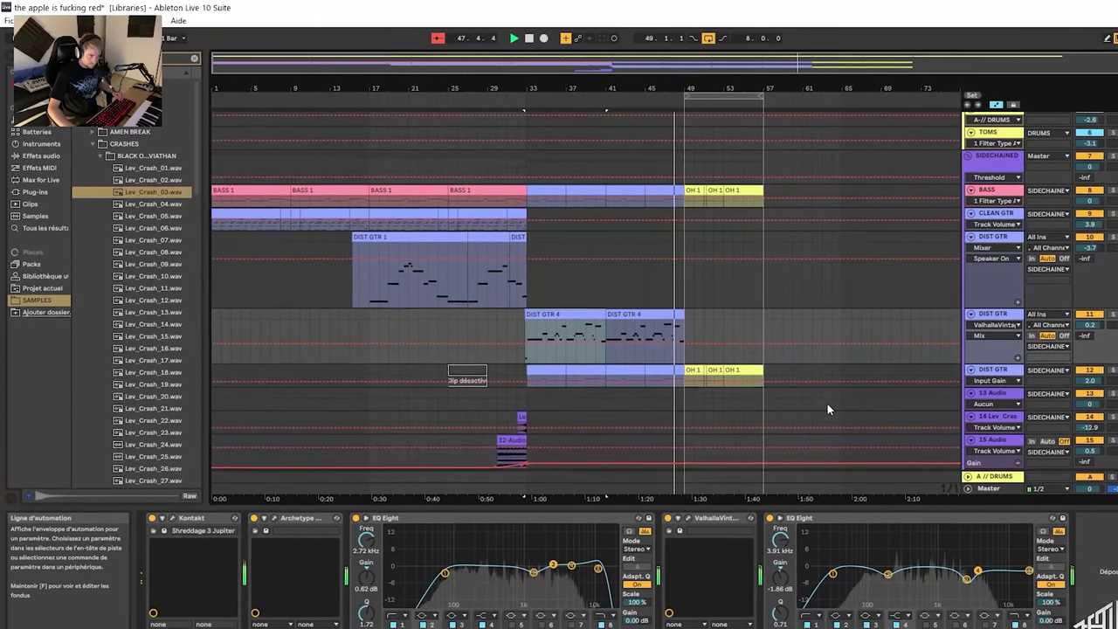
{"action": "scroll", "coordinate": [704, 417], "scroll_direction": "up", "scroll_amount": 4}
{"action": "scroll", "coordinate": [718, 410], "scroll_direction": "down", "scroll_amount": 4}
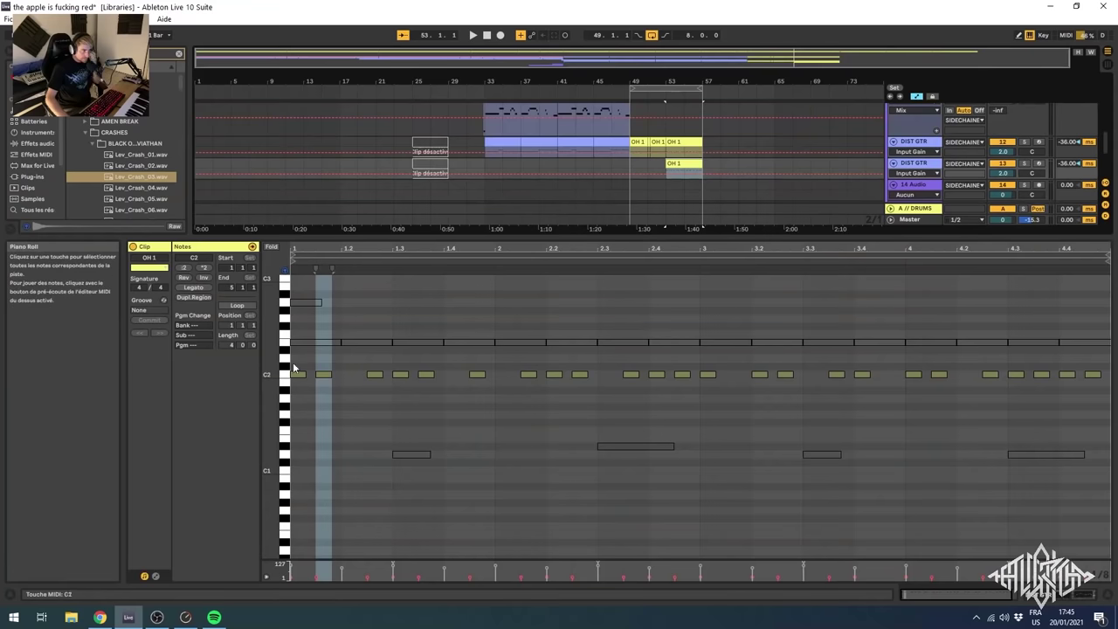
{"action": "scroll", "coordinate": [323, 359], "scroll_direction": "up", "scroll_amount": 3}
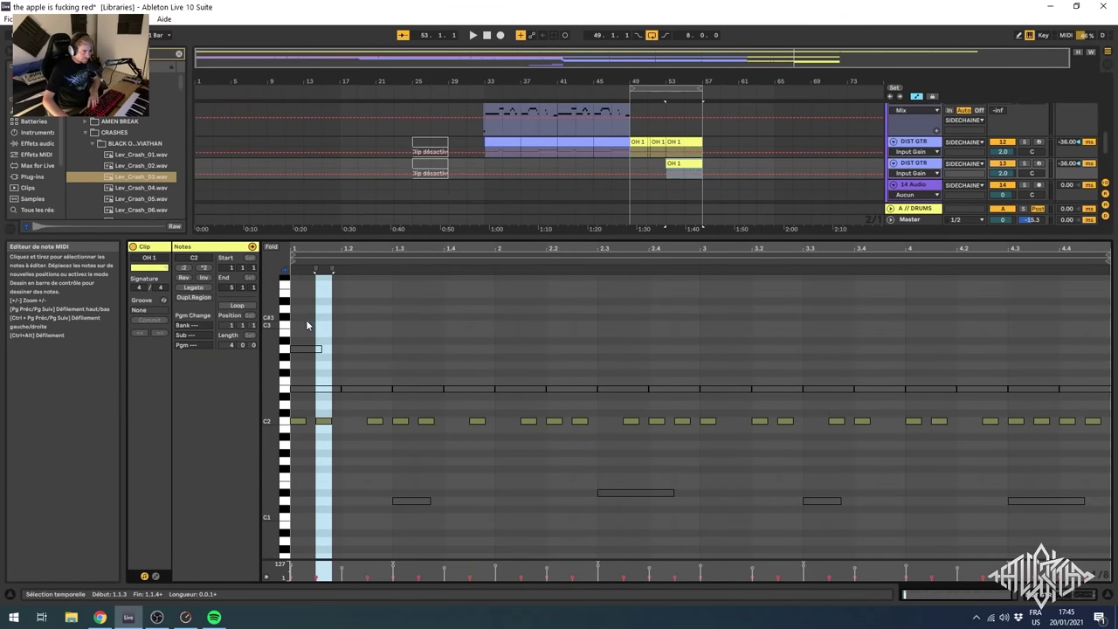
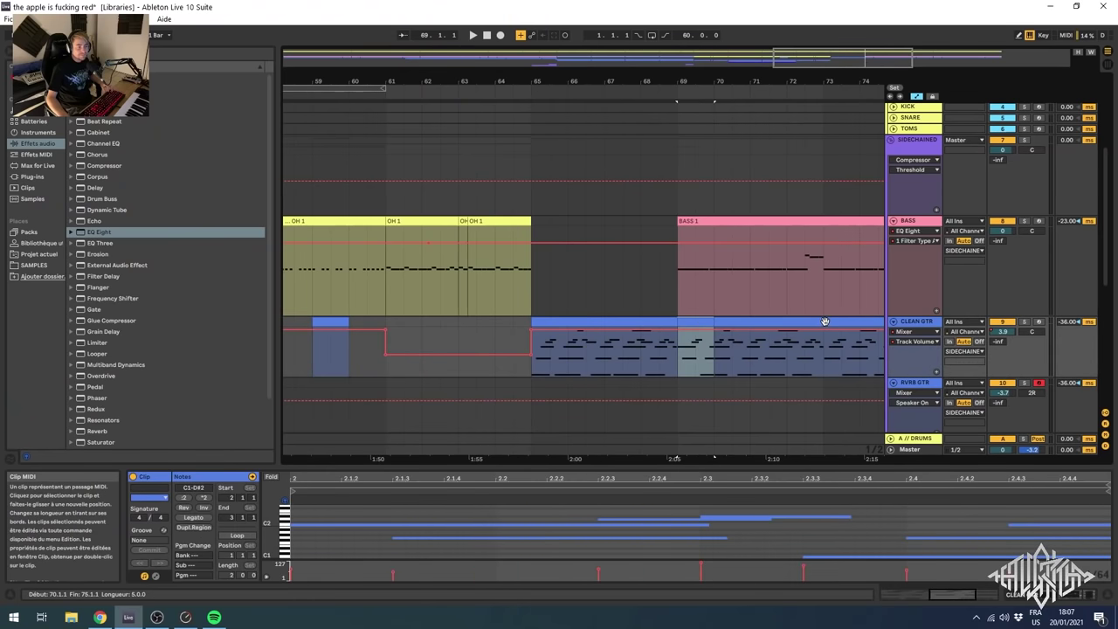
- Select the BASS 1 clip at bar 69 and play the arrangement from 68.3.3
{"action": "left_click", "coordinate": [851, 218], "text": "shift"}
{"action": "left_click_drag", "start_coordinate": [719, 232], "coordinate": [696, 233]}
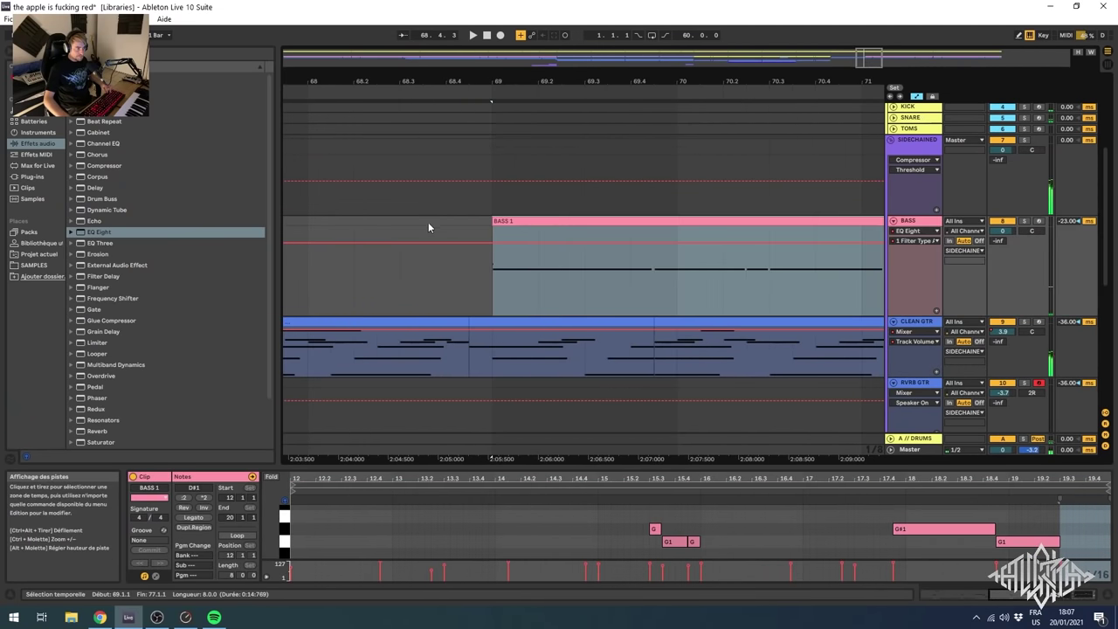
{"action": "left_click", "coordinate": [424, 229]}
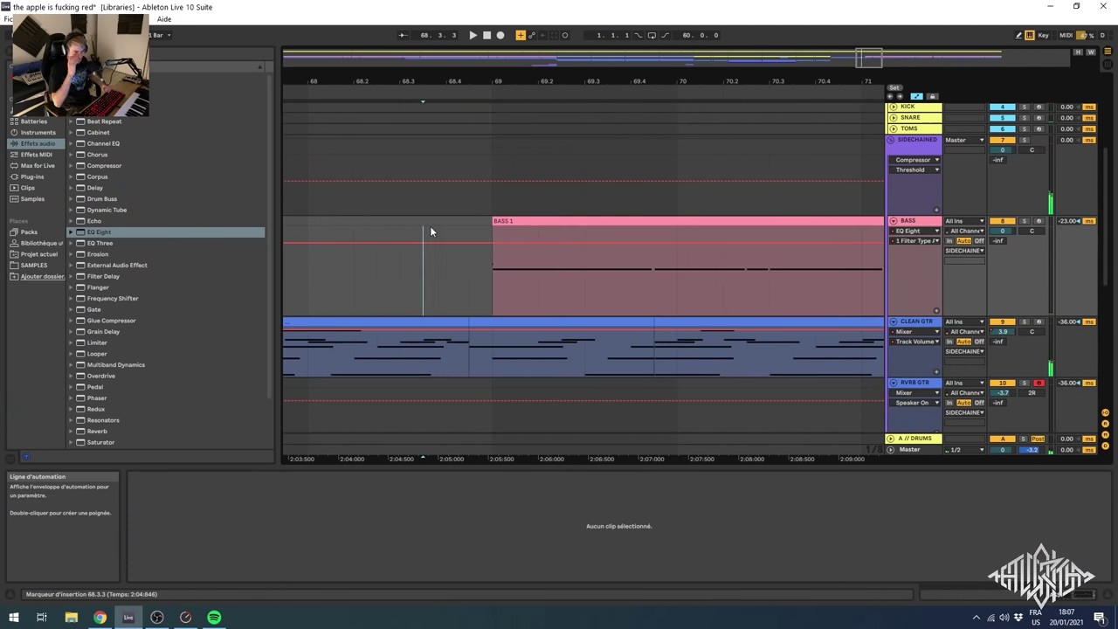
{"action": "key", "text": "space"}
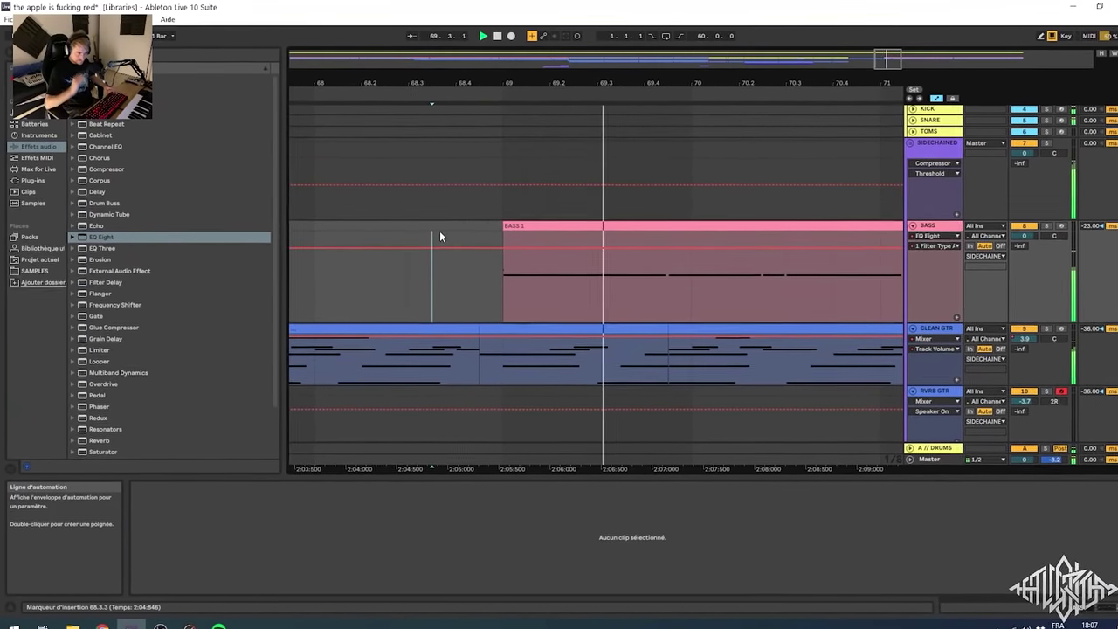
- Extend the end of the CLEAN GTR clip before the bass entry to bar 69
{"action": "left_click_drag", "start_coordinate": [479, 328], "coordinate": [492, 333]}
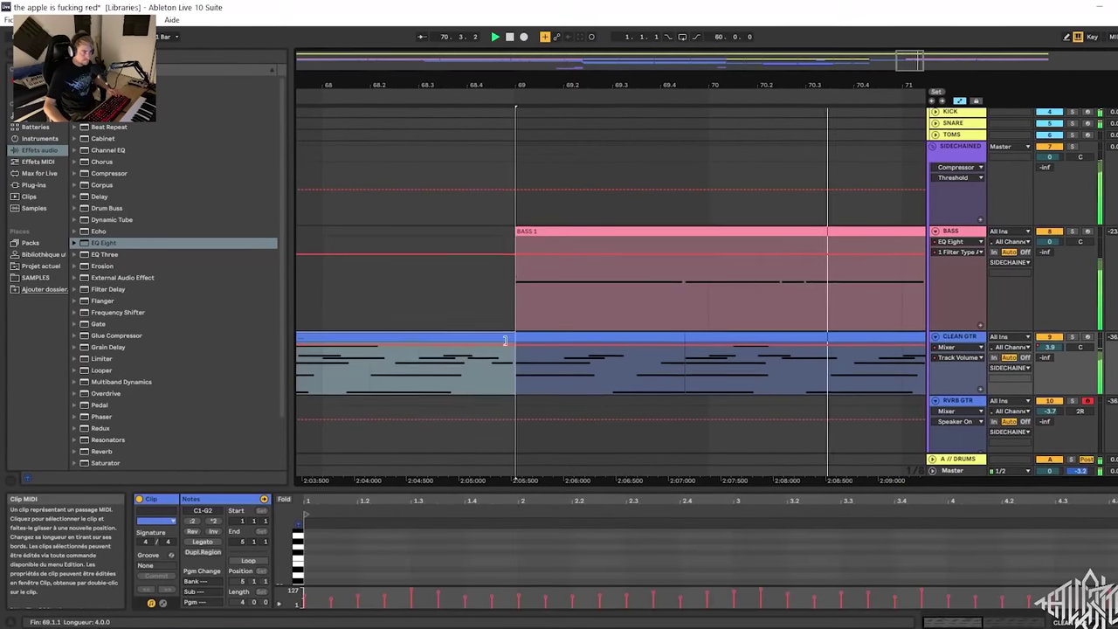
{"action": "scroll", "coordinate": [900, 293], "scroll_direction": "down", "scroll_amount": 3}
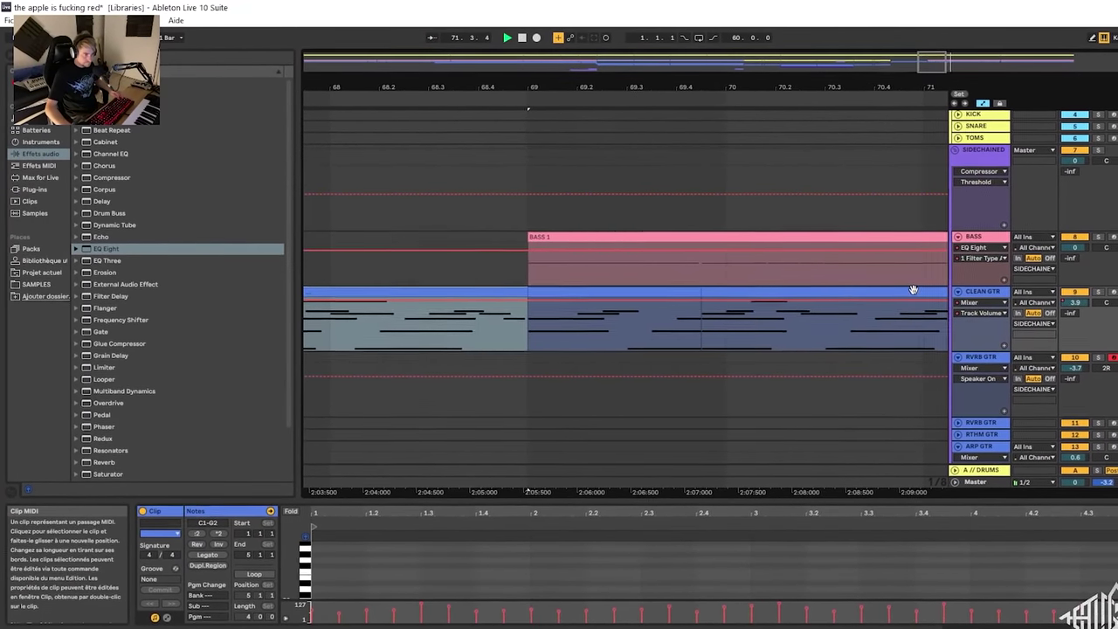
{"action": "scroll", "coordinate": [913, 292], "scroll_direction": "down", "scroll_amount": 10}
{"action": "scroll", "coordinate": [868, 315], "scroll_direction": "up", "scroll_amount": 8}
{"action": "scroll", "coordinate": [861, 318], "scroll_direction": "down", "scroll_amount": 8}
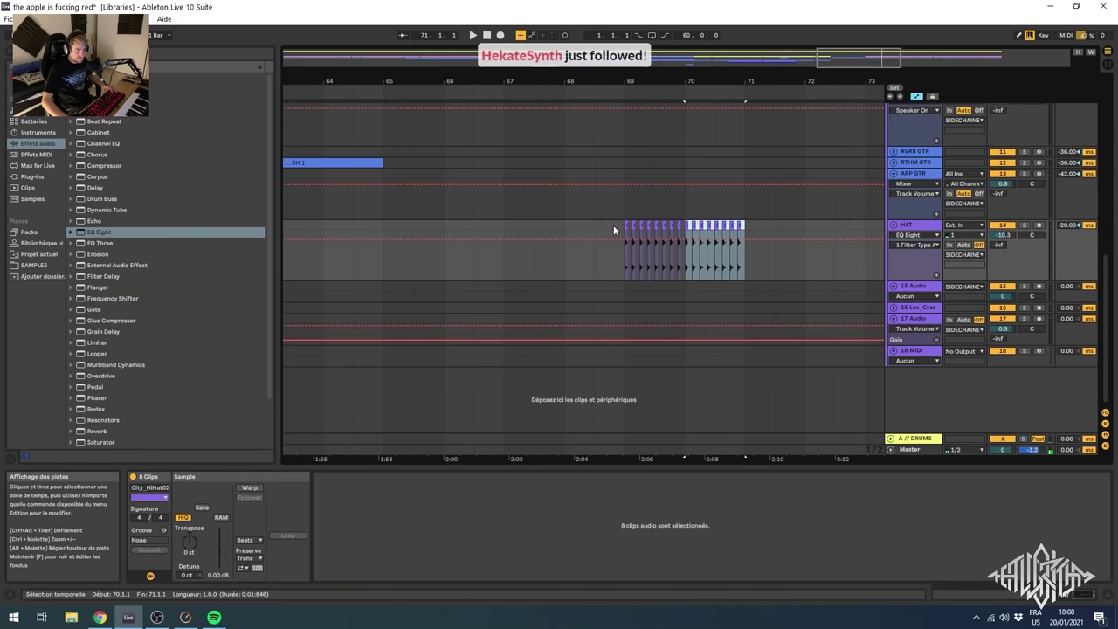
- Play the HAT track's hi-hat pattern from bar 69 and duplicate it up to bar 85
{"action": "left_click", "coordinate": [586, 219]}
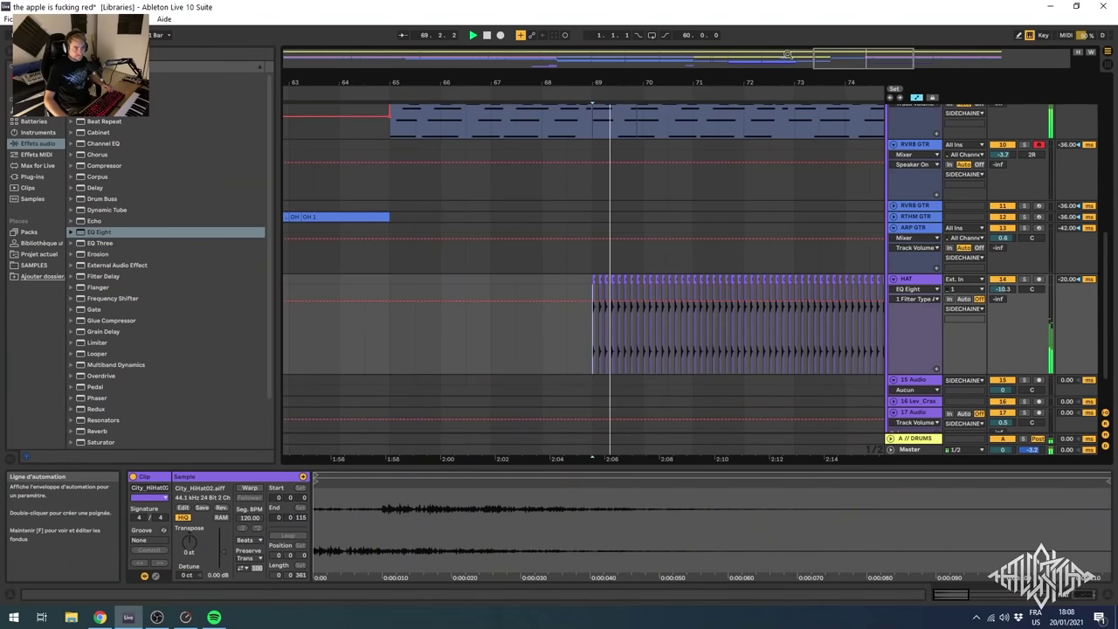
{"action": "left_click_drag", "start_coordinate": [865, 57], "coordinate": [929, 43]}
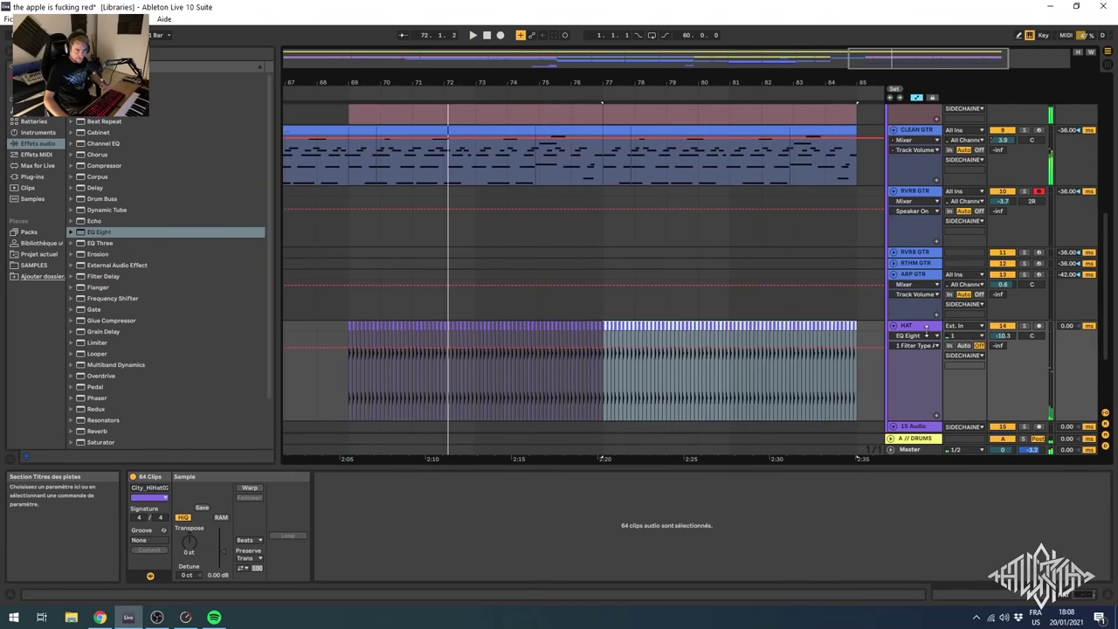
- Move the HAT track out of the SIDECHAINED group to directly below the TOMS track
{"action": "scroll", "coordinate": [924, 302], "scroll_direction": "up", "scroll_amount": 5}
{"action": "left_click_drag", "start_coordinate": [924, 326], "coordinate": [933, 89]}
{"action": "scroll", "coordinate": [939, 118], "scroll_direction": "down", "scroll_amount": 2}
{"action": "scroll", "coordinate": [928, 96], "scroll_direction": "up", "scroll_amount": 1}
{"action": "scroll", "coordinate": [974, 280], "scroll_direction": "up", "scroll_amount": 5}
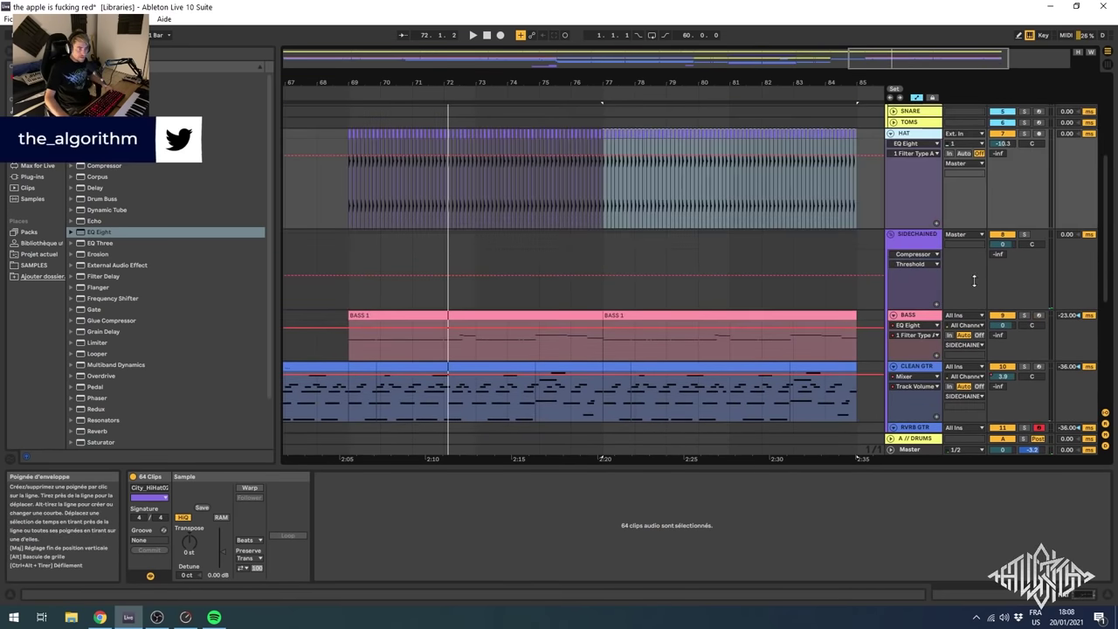
- Show the SIDECHAINED group's Compressor and look over the tracks inside and above the group
{"action": "left_click", "coordinate": [917, 234]}
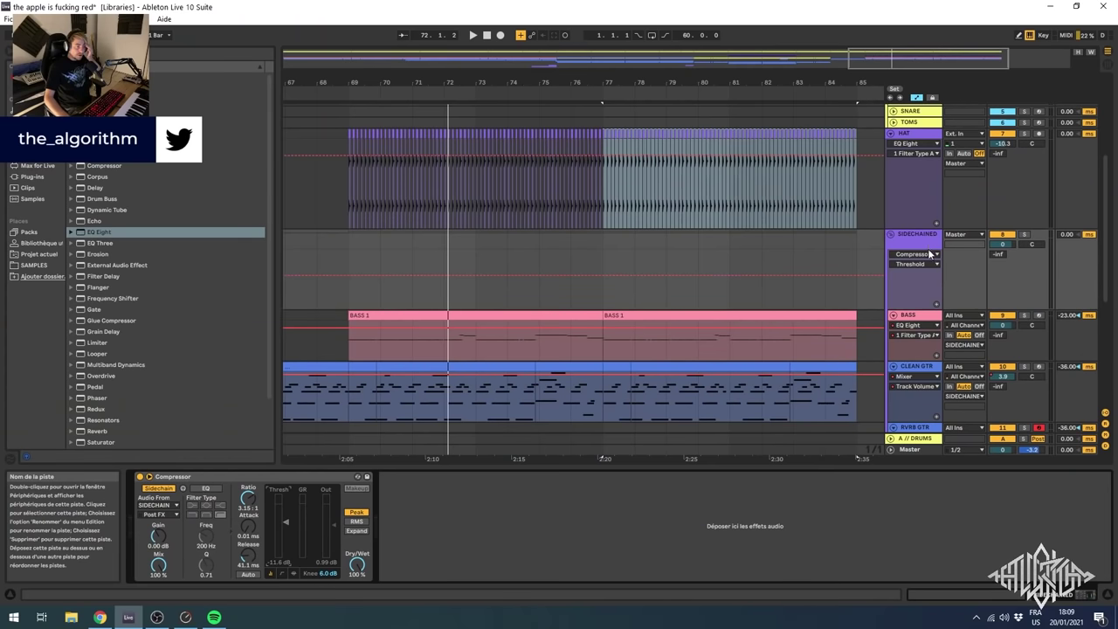
{"action": "scroll", "coordinate": [730, 370], "scroll_direction": "down", "scroll_amount": 8}
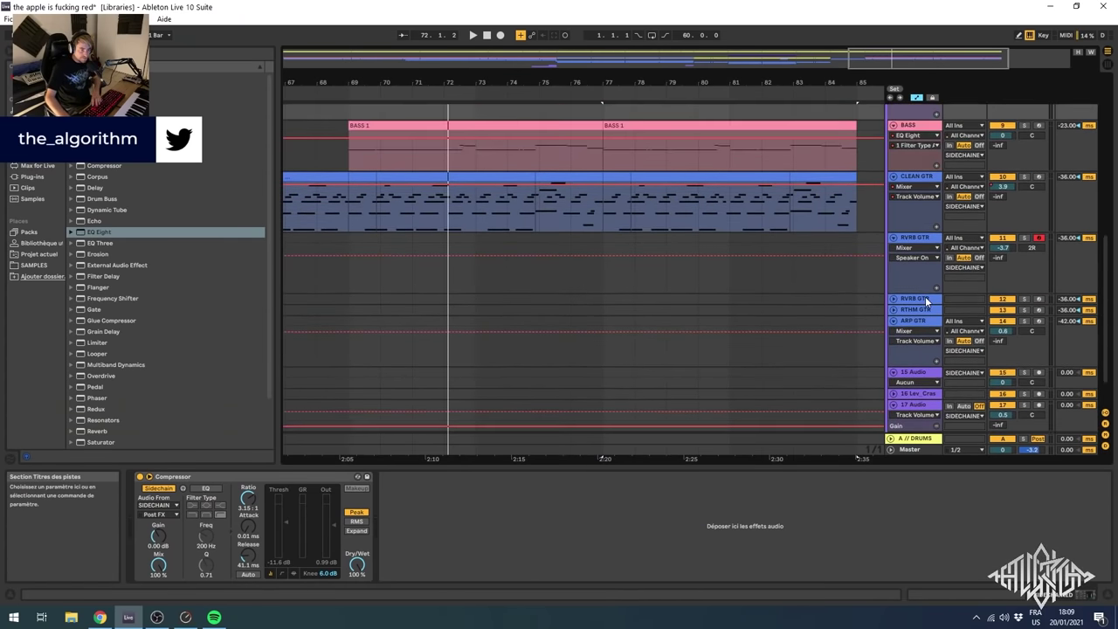
{"action": "scroll", "coordinate": [926, 297], "scroll_direction": "up", "scroll_amount": 10}
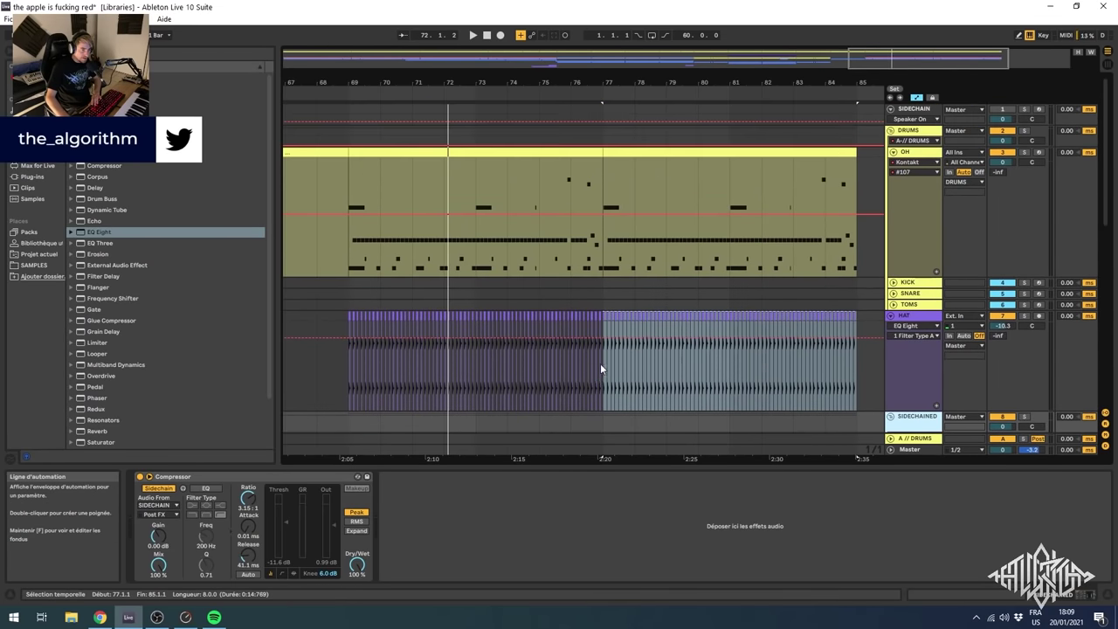
- Inspect the Hihat Pointy pads on C1 and E1 in the SIDECHAIN track's Drum Rack and increase the track's height
{"action": "left_click", "coordinate": [434, 150]}
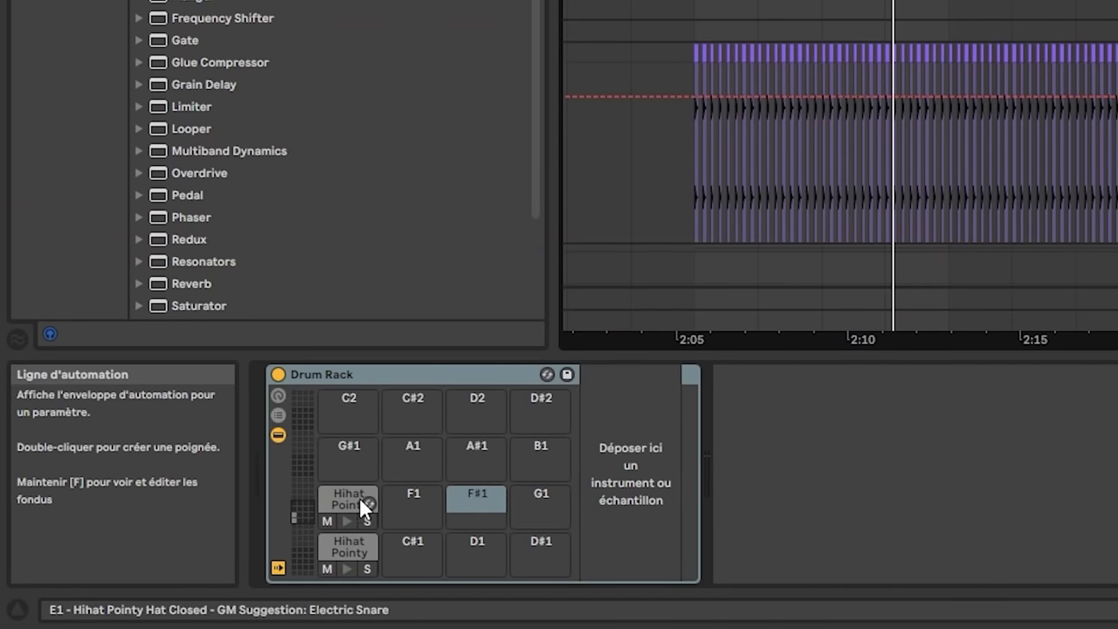
{"action": "left_click", "coordinate": [350, 547]}
{"action": "left_click", "coordinate": [349, 500]}
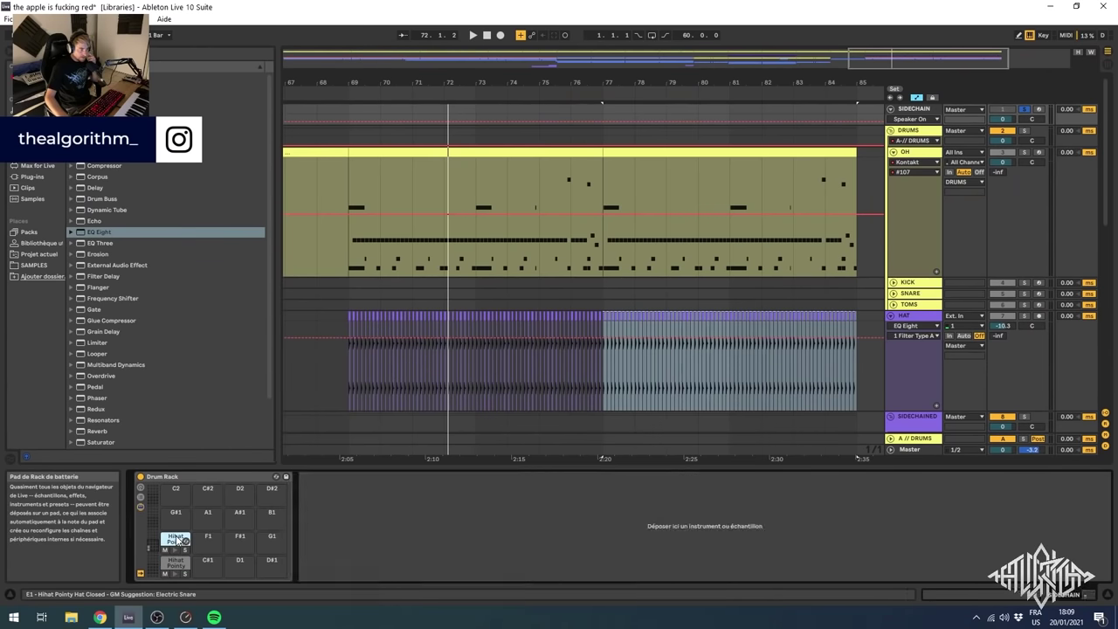
{"action": "left_click_drag", "start_coordinate": [927, 125], "coordinate": [927, 165]}
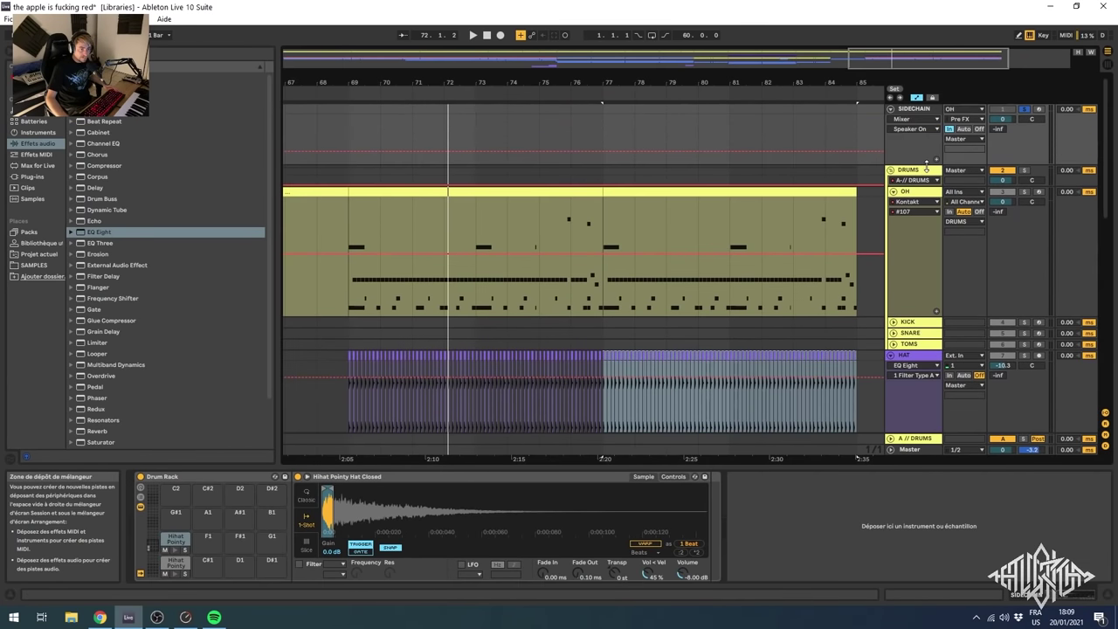
- Compare the OH track's Compressor, the SIDECHAIN track's hi-hat Drum Rack and the SIDECHAINED group's sidechain Compressor
{"action": "left_click", "coordinate": [914, 191]}
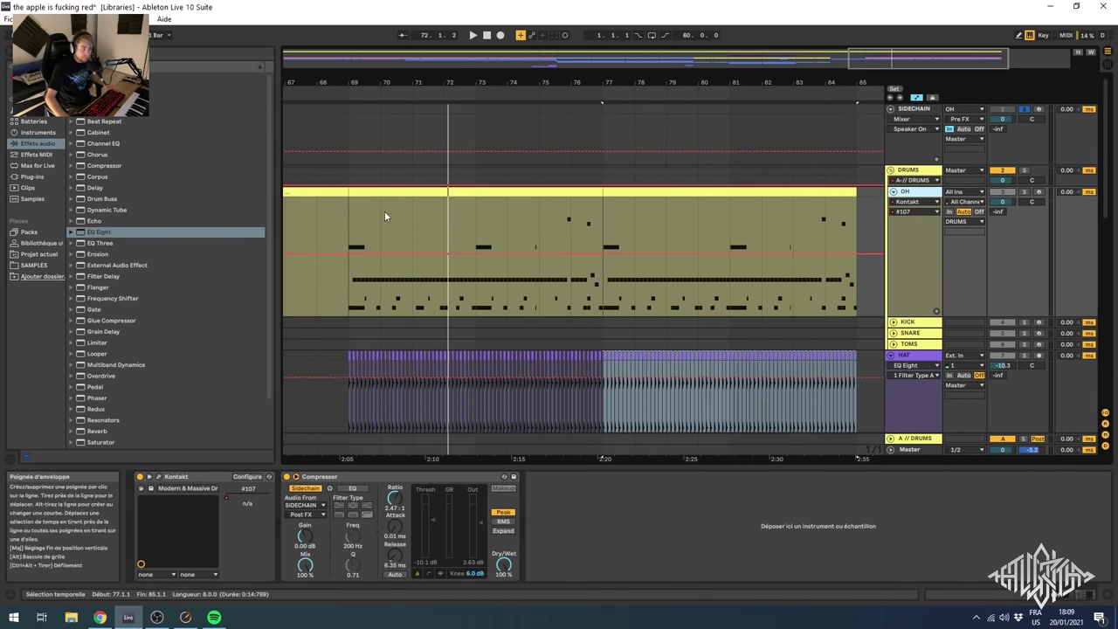
{"action": "left_click", "coordinate": [341, 234]}
{"action": "left_click", "coordinate": [931, 110]}
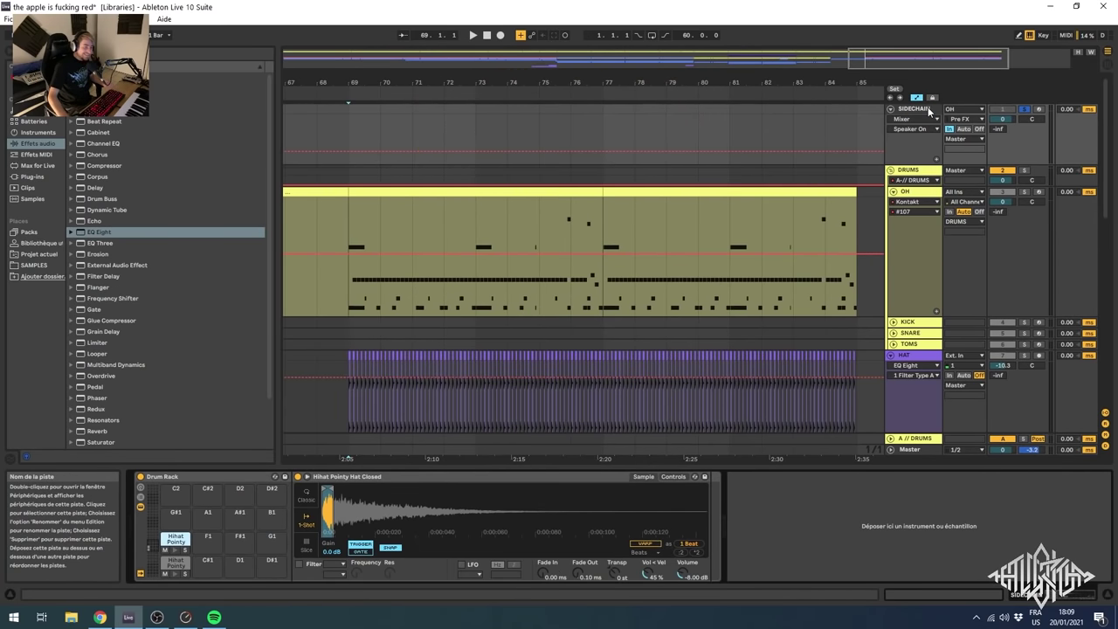
{"action": "left_click", "coordinate": [928, 107]}
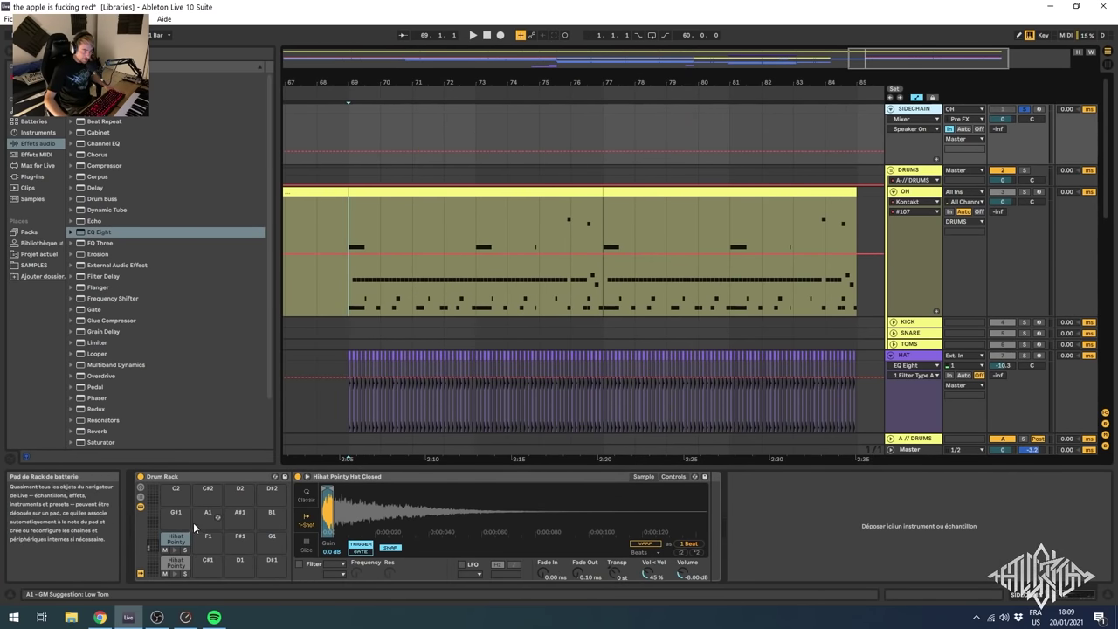
{"action": "scroll", "coordinate": [907, 150], "scroll_direction": "down", "scroll_amount": 4}
{"action": "left_click", "coordinate": [913, 304]}
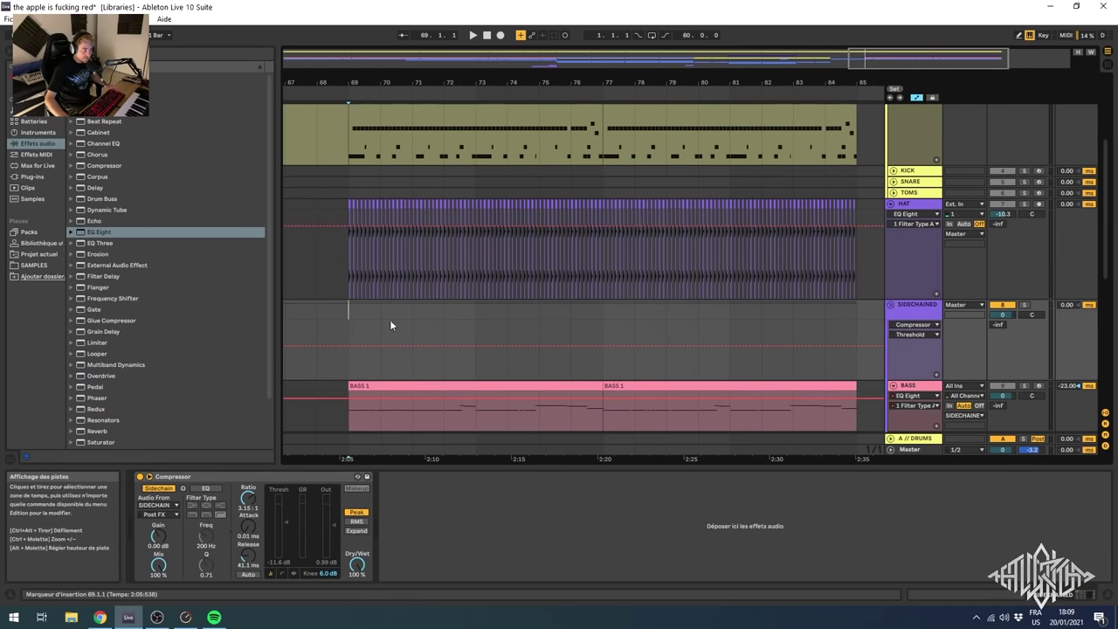
{"action": "scroll", "coordinate": [390, 325], "scroll_direction": "up", "scroll_amount": 2}
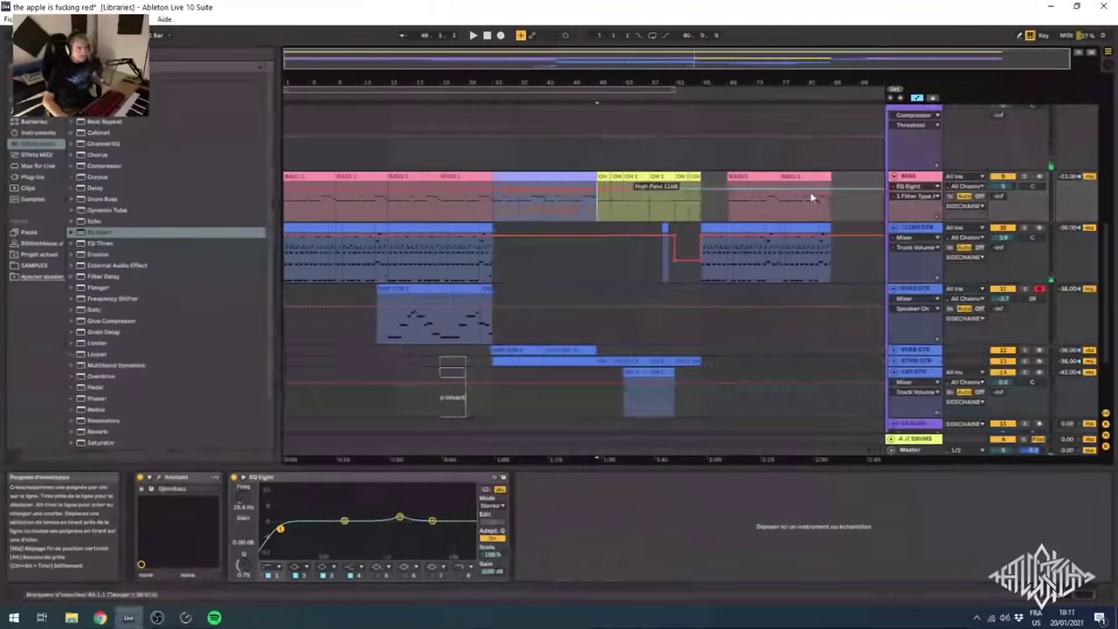
- Transpose the low notes from 12.1 to 17.4 of the BASS 1 clip at bar 77 to G#1 and shrink the note editor
{"action": "double_click", "coordinate": [808, 178]}
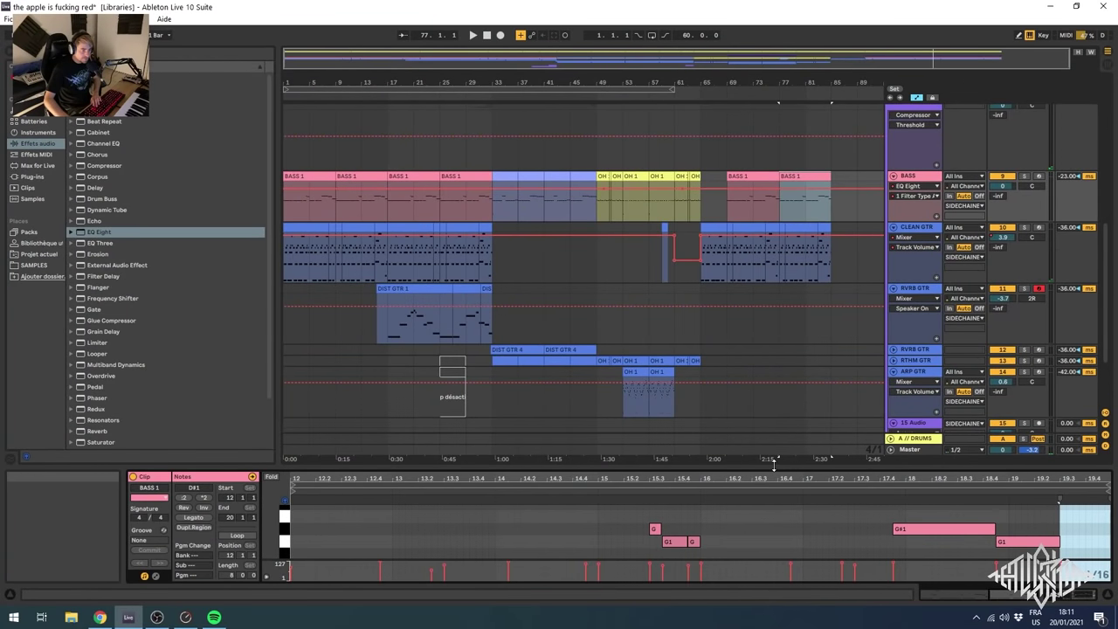
{"action": "left_click_drag", "start_coordinate": [774, 464], "coordinate": [774, 210]}
{"action": "left_click_drag", "start_coordinate": [321, 333], "coordinate": [898, 455]}
{"action": "key", "text": "Up"}
{"action": "key", "text": "Up"}
{"action": "key", "text": "Up"}
{"action": "key", "text": "Up"}
{"action": "key", "text": "Up"}
{"action": "key", "text": "Up"}
{"action": "key", "text": "Up"}
{"action": "key", "text": "Up"}
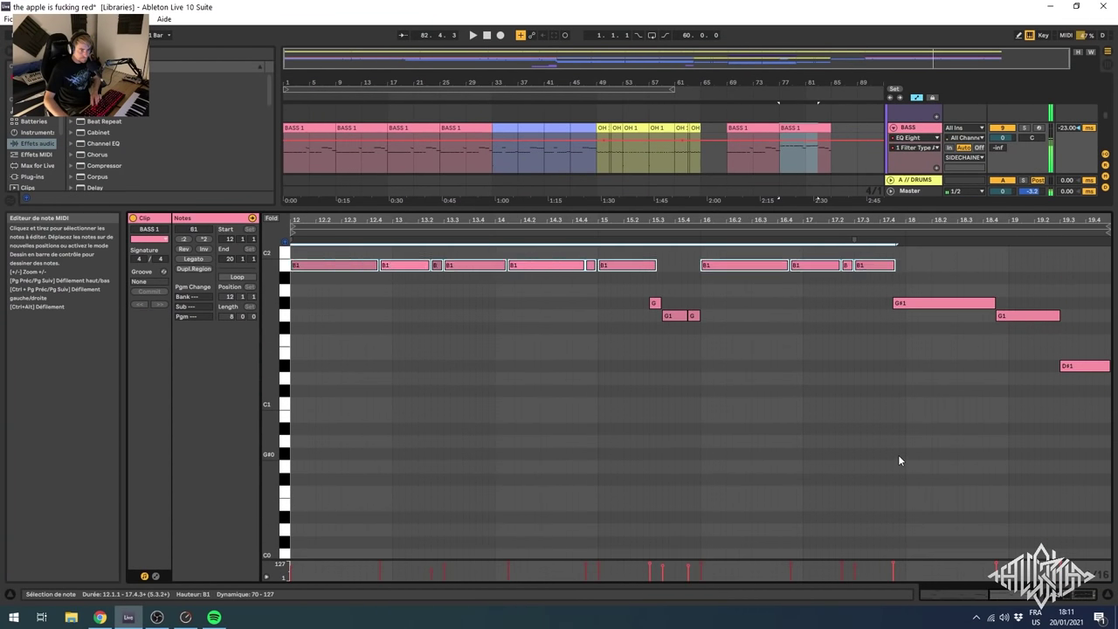
{"action": "key", "text": "Down"}
{"action": "key", "text": "Down"}
{"action": "key", "text": "Down"}
{"action": "key", "text": "Down"}
{"action": "key", "text": "Up"}
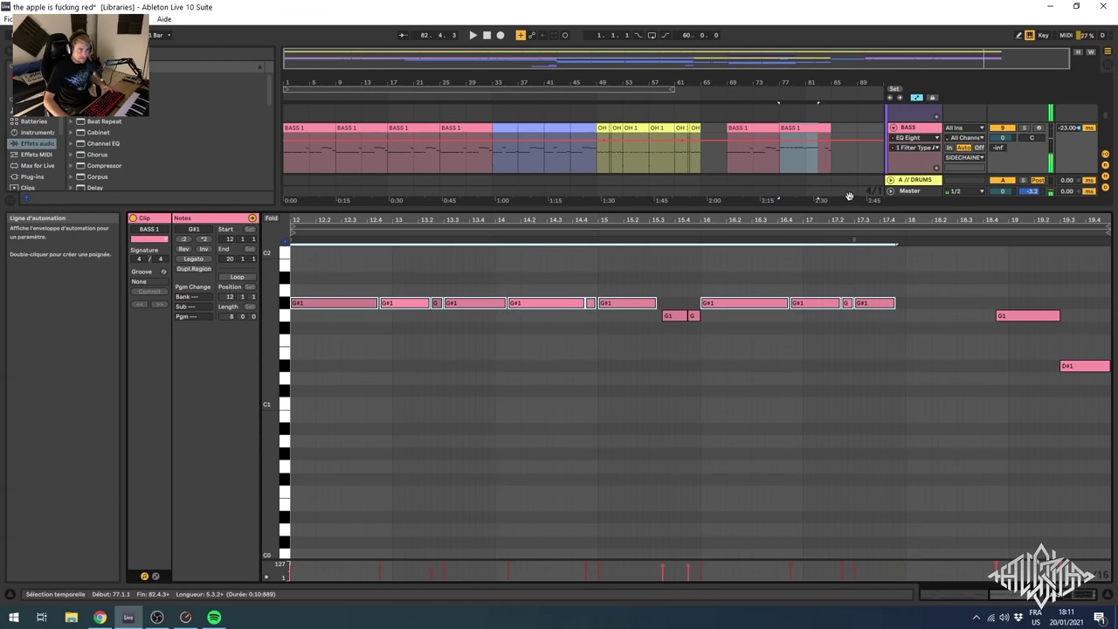
{"action": "left_click_drag", "start_coordinate": [849, 196], "coordinate": [849, 428]}
{"action": "left_click", "coordinate": [772, 186]}
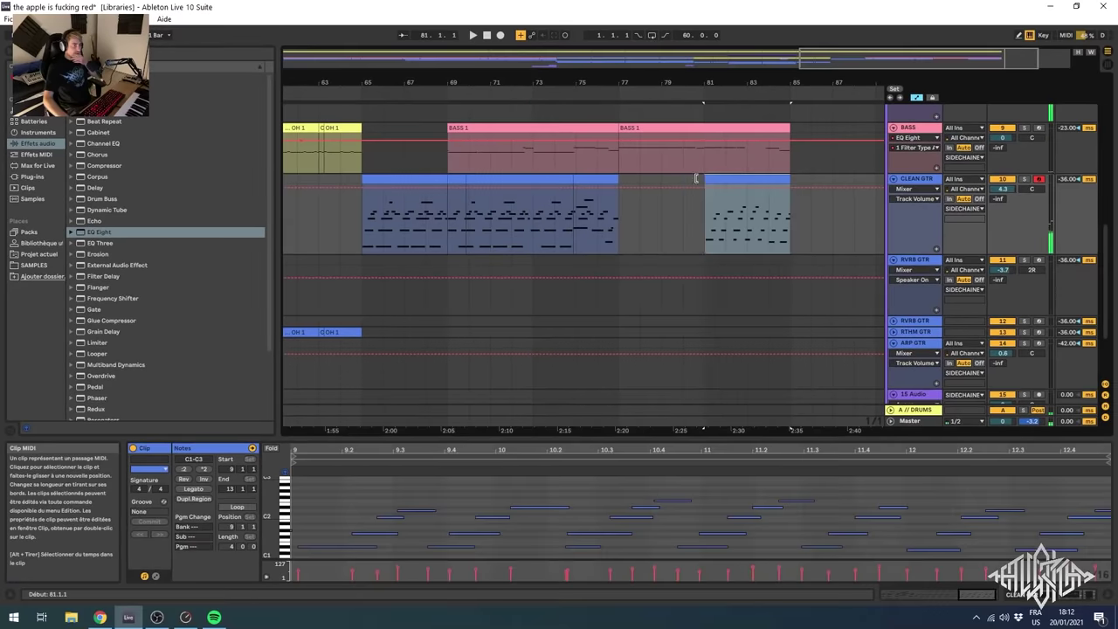
- Extend the start of the CLEAN GTR clip at bar 81 back to bar 77 and place the insert marker at bar 75
{"action": "left_click_drag", "start_coordinate": [705, 179], "coordinate": [622, 181]}
{"action": "left_click", "coordinate": [608, 226]}
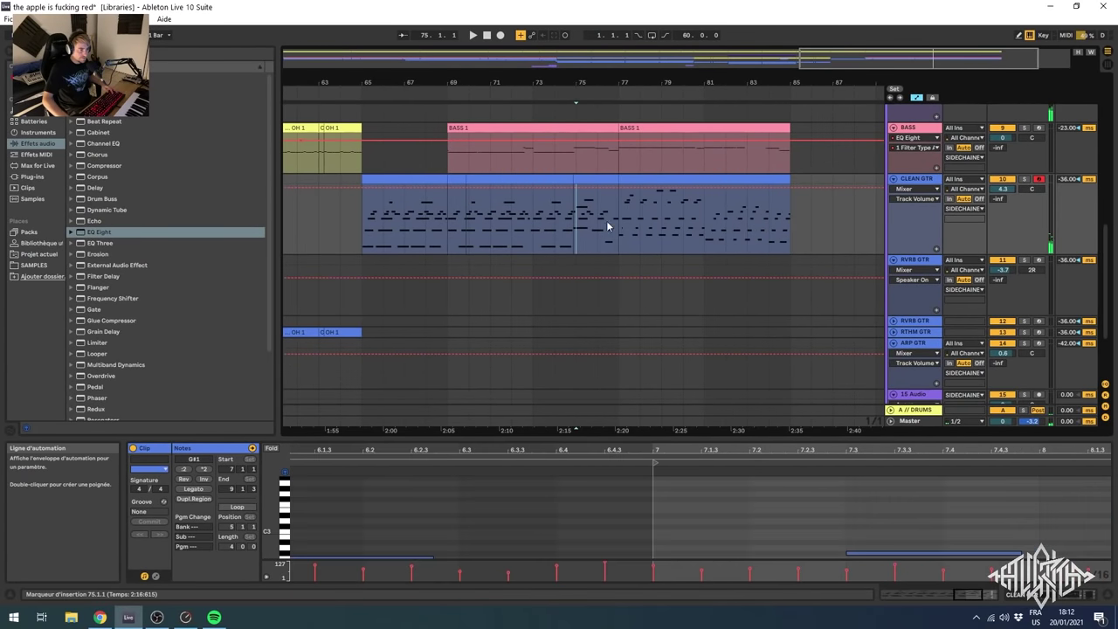
- Add a G2 note at the start of bar 77 in the CLEAN GTR clip and transpose it up an octave
{"action": "left_click_drag", "start_coordinate": [955, 53], "coordinate": [975, 61]}
{"action": "left_click", "coordinate": [575, 183]}
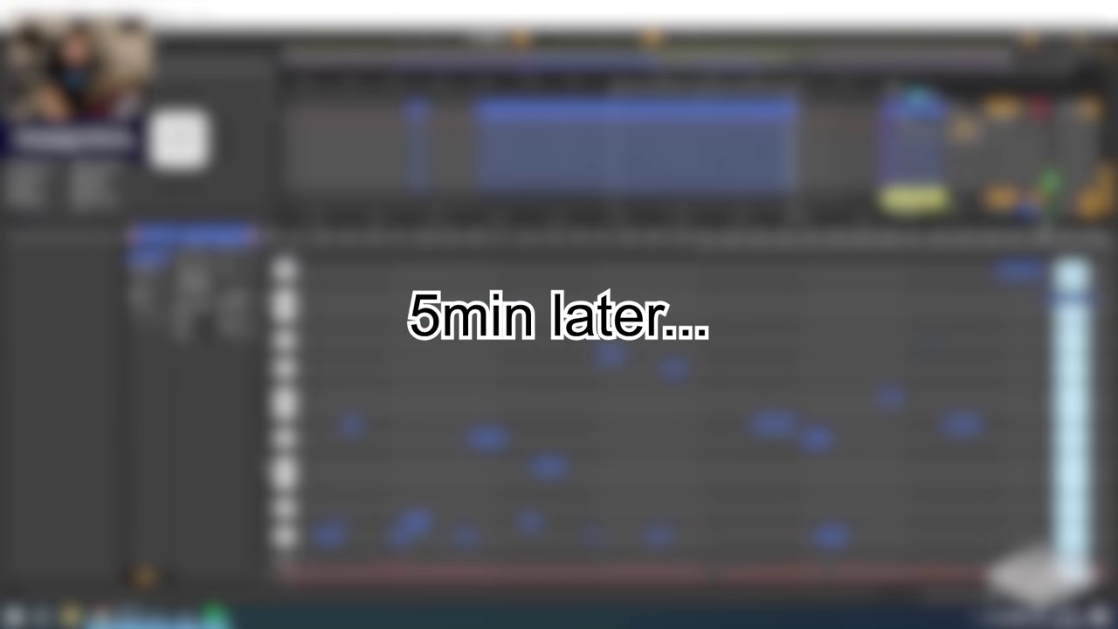
{"action": "scroll", "coordinate": [301, 298], "scroll_direction": "up", "scroll_amount": 3}
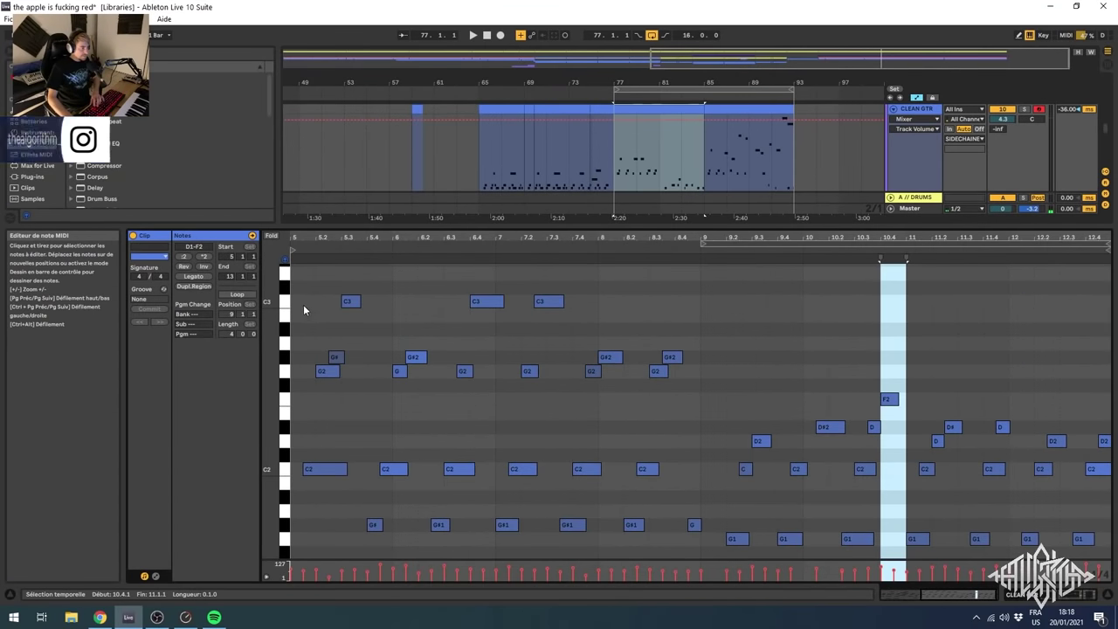
{"action": "double_click", "coordinate": [298, 371]}
{"action": "key", "text": "shift+Up"}
{"action": "left_click", "coordinate": [772, 162]}
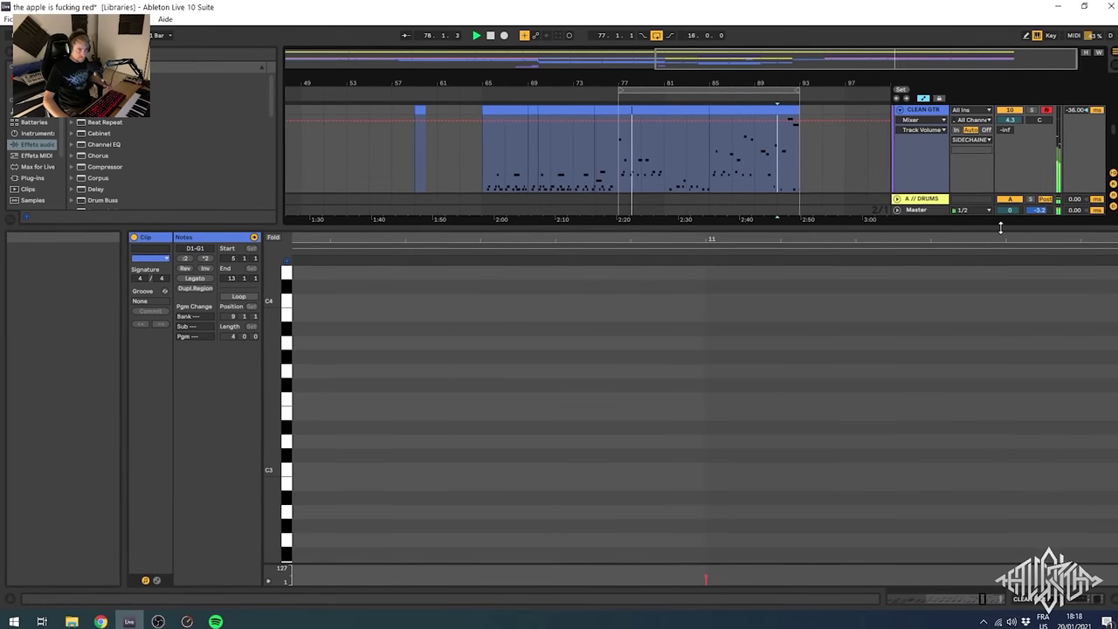
- Shrink the note editor and duplicate the time from bar 77 to bar 93 across all tracks
{"action": "left_click_drag", "start_coordinate": [1001, 227], "coordinate": [970, 542]}
{"action": "scroll", "coordinate": [775, 414], "scroll_direction": "up", "scroll_amount": 2}
{"action": "left_click_drag", "start_coordinate": [806, 343], "coordinate": [617, 261]}
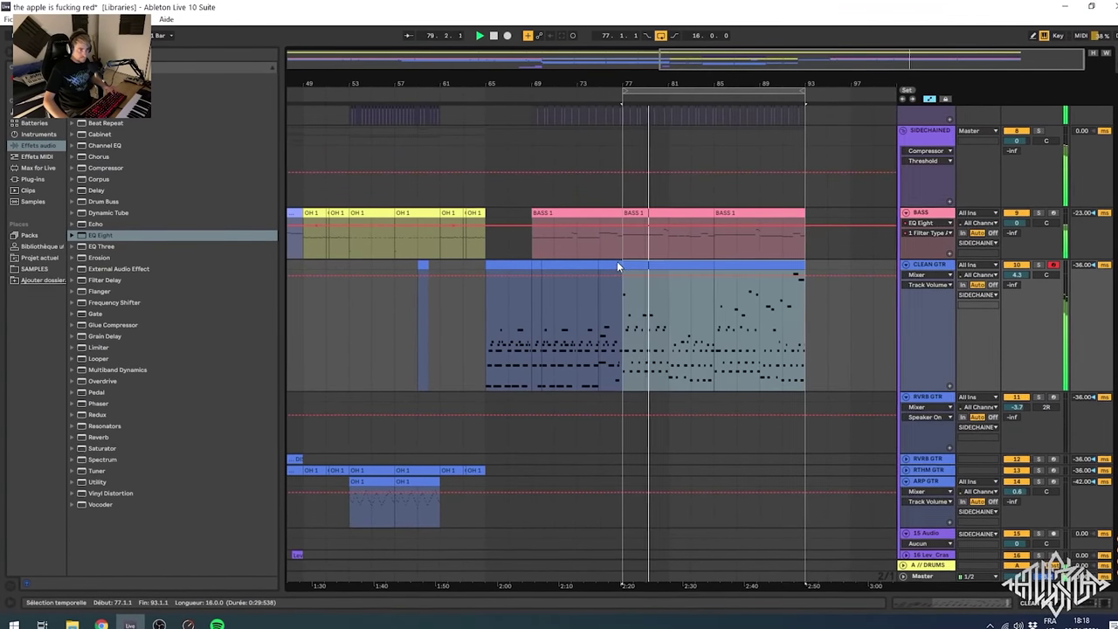
{"action": "key", "text": "ctrl+shift+d"}
- Examine the BASS, CLEAN GTR and other guitar tracks across the arrangement during playback of bars 77 to 109
{"action": "scroll", "coordinate": [717, 261], "scroll_direction": "down", "scroll_amount": 3}
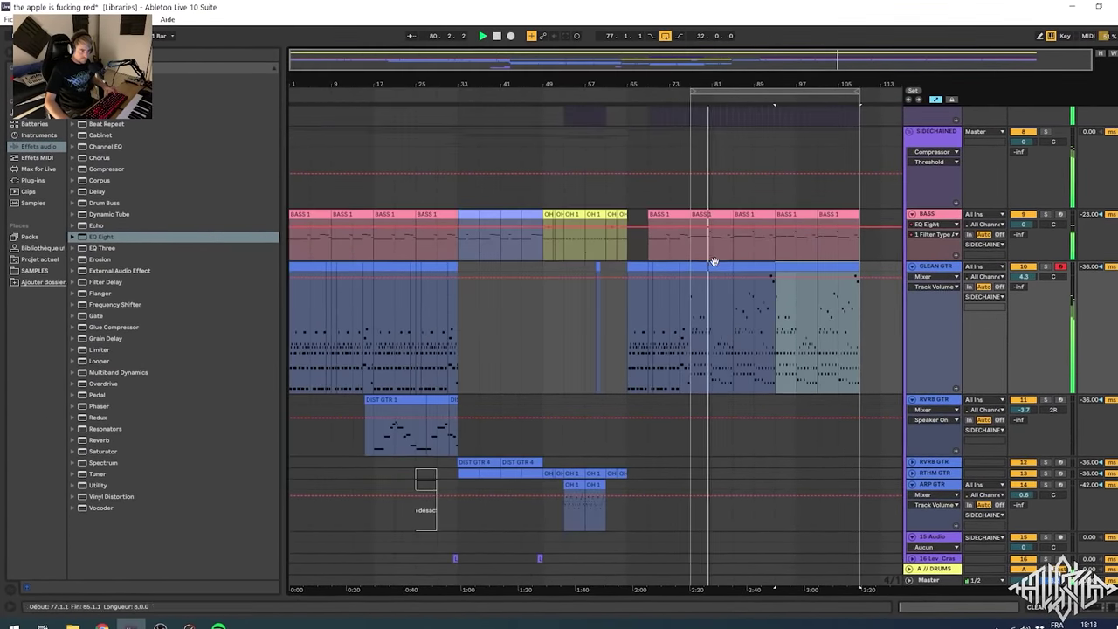
{"action": "scroll", "coordinate": [793, 283], "scroll_direction": "down", "scroll_amount": 2}
{"action": "scroll", "coordinate": [793, 314], "scroll_direction": "up", "scroll_amount": 2}
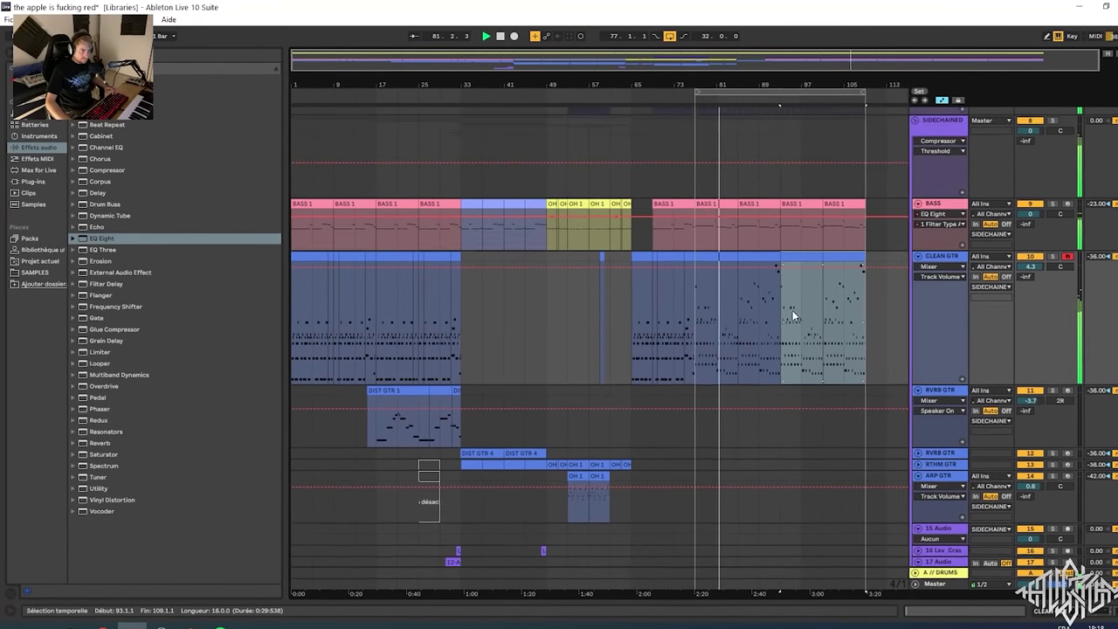
{"action": "scroll", "coordinate": [793, 316], "scroll_direction": "up", "scroll_amount": 3}
{"action": "scroll", "coordinate": [799, 318], "scroll_direction": "down", "scroll_amount": 5}
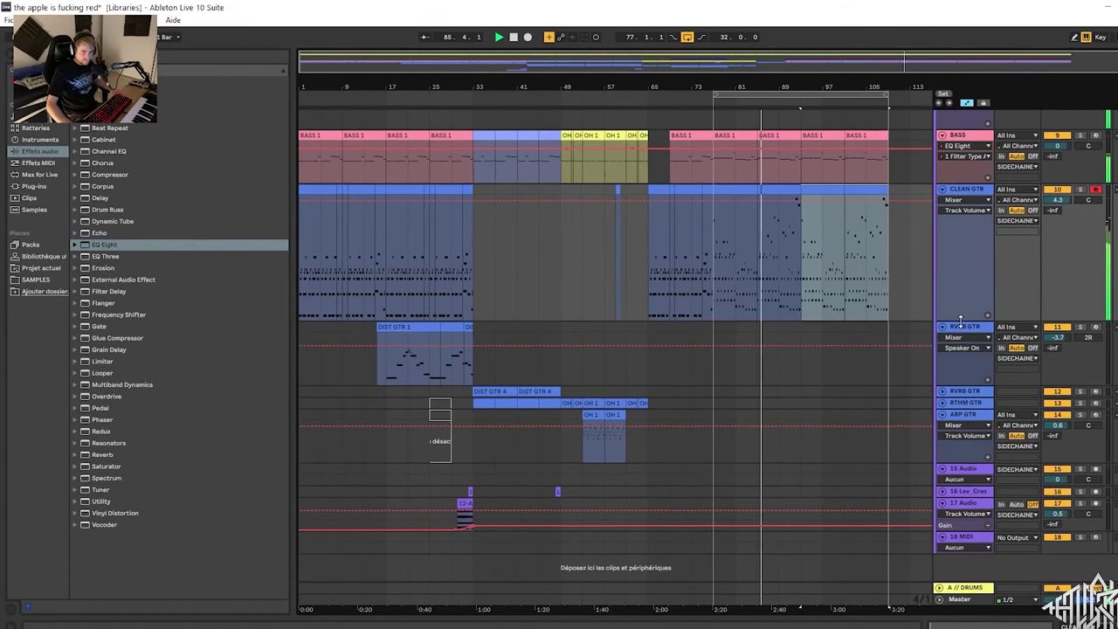
{"action": "scroll", "coordinate": [899, 302], "scroll_direction": "up", "scroll_amount": 1}
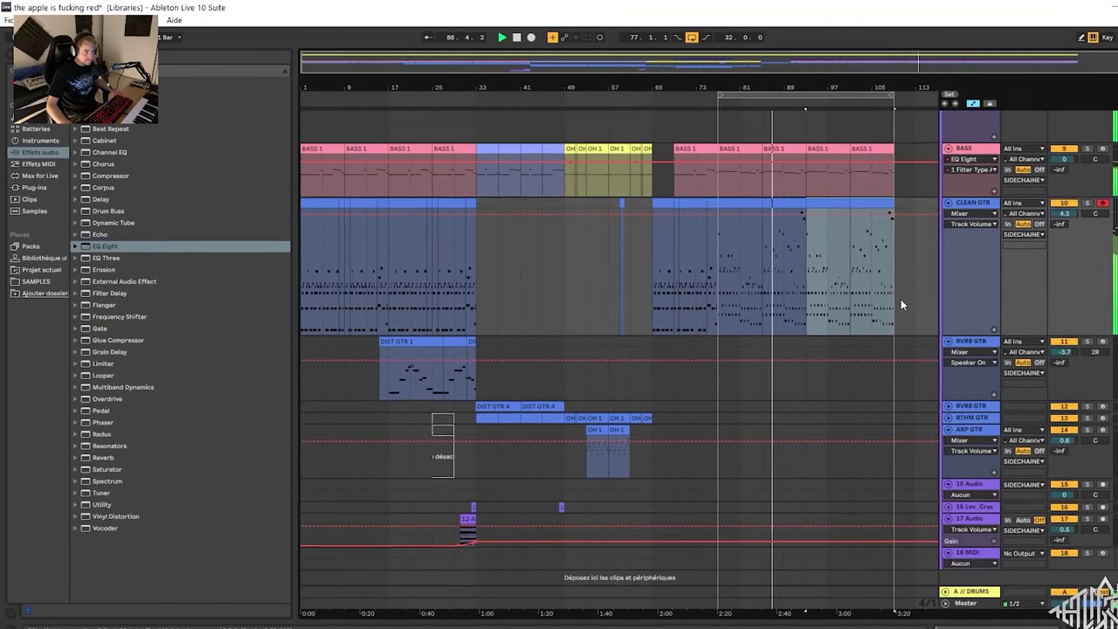
{"action": "scroll", "coordinate": [901, 304], "scroll_direction": "up", "scroll_amount": 4}
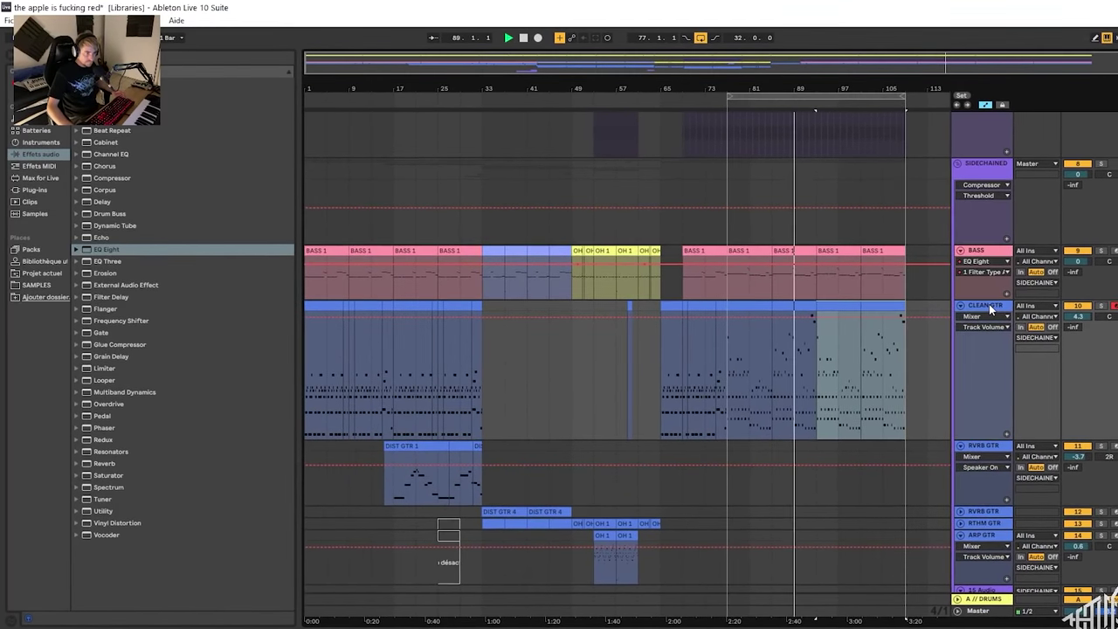
{"action": "scroll", "coordinate": [863, 411], "scroll_direction": "down", "scroll_amount": 2}
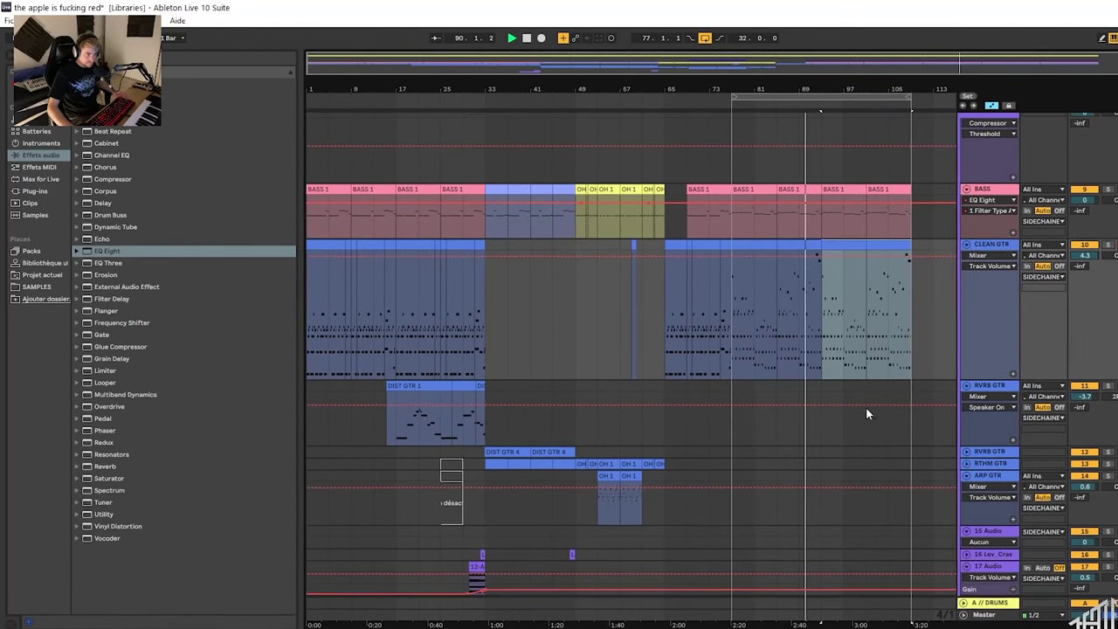
{"action": "scroll", "coordinate": [856, 320], "scroll_direction": "up", "scroll_amount": 1}
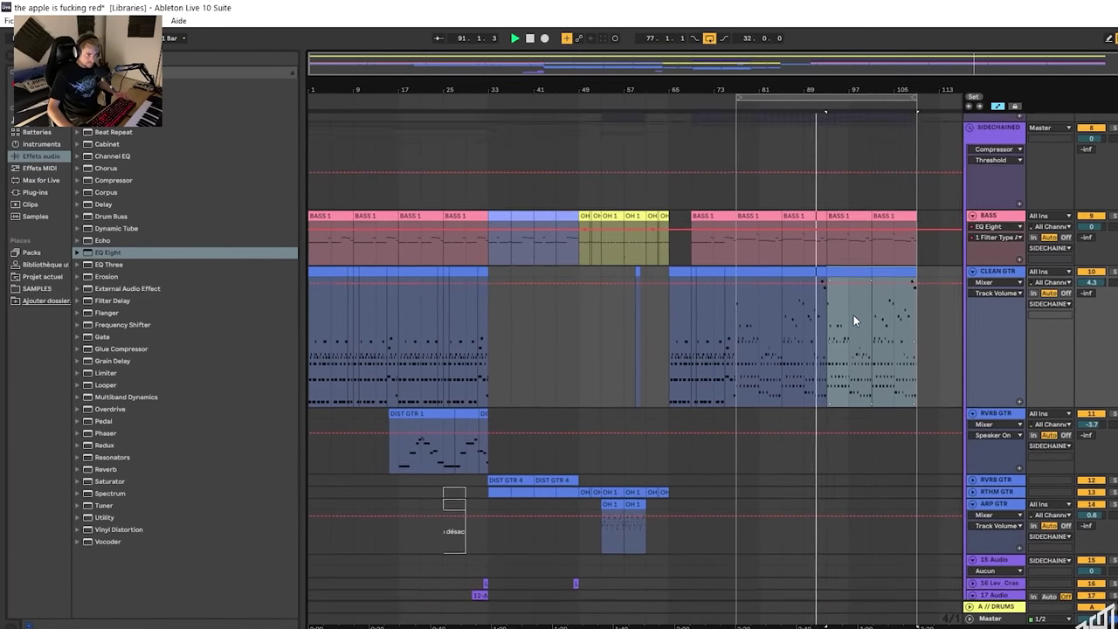
{"action": "scroll", "coordinate": [861, 319], "scroll_direction": "up", "scroll_amount": 1}
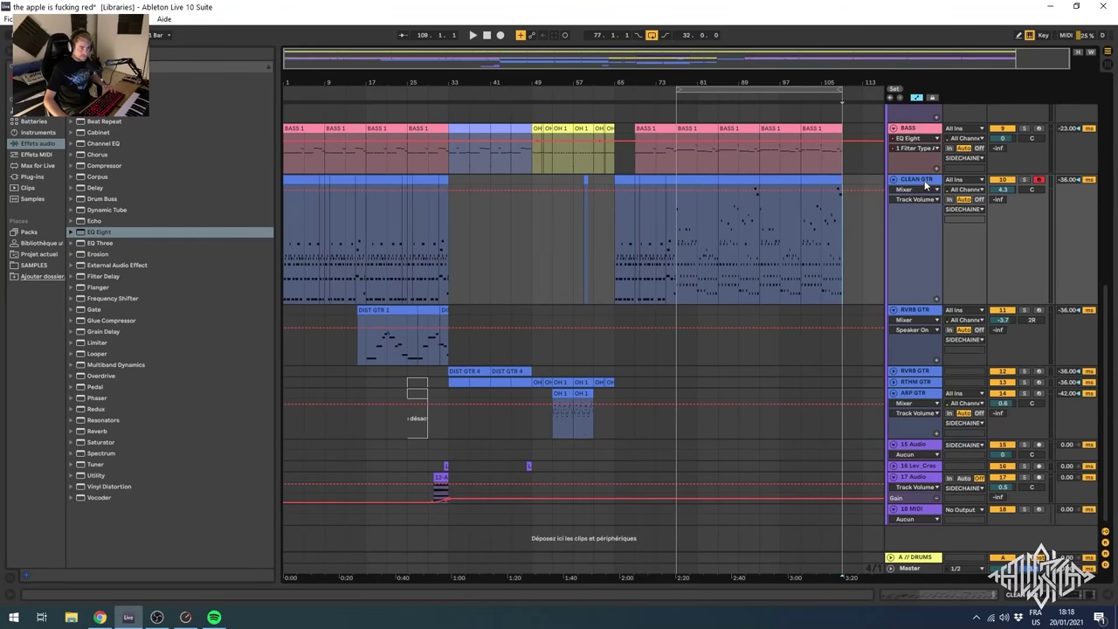
- Duplicate the CLEAN GTR track and adjust the duplicate's track volume
{"action": "right_click", "coordinate": [924, 180]}
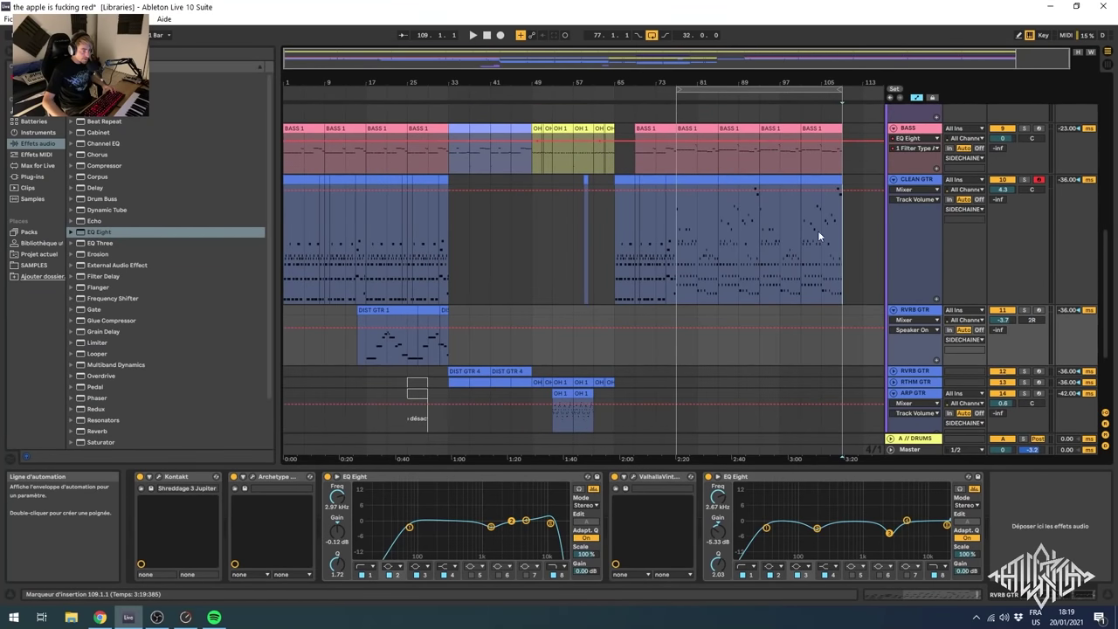
{"action": "left_click", "coordinate": [913, 180]}
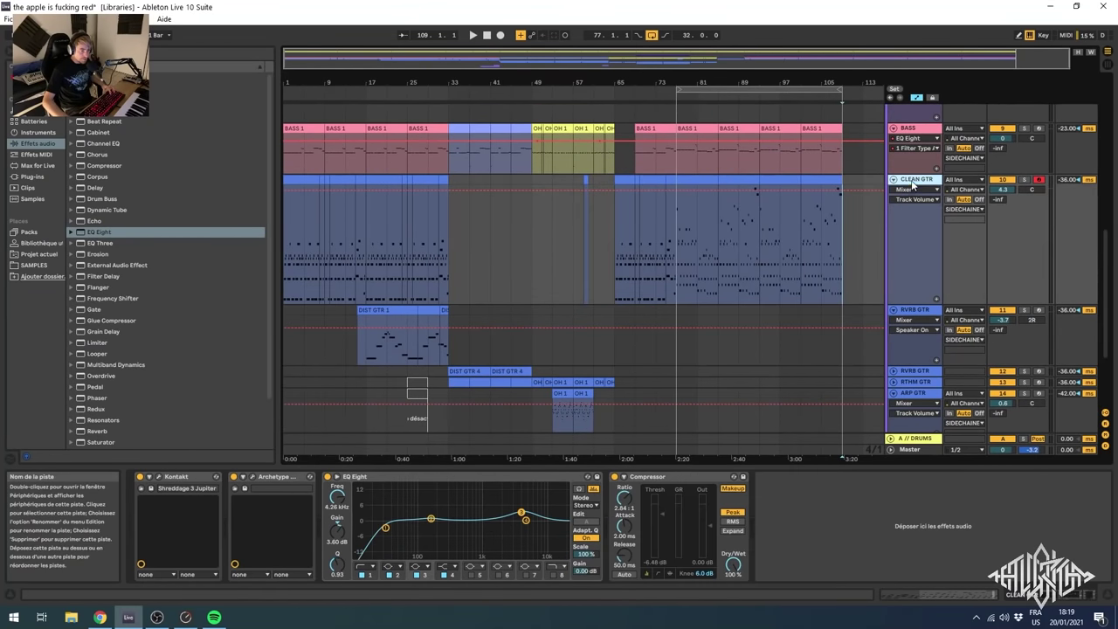
{"action": "scroll", "coordinate": [905, 206], "scroll_direction": "up", "scroll_amount": 1}
{"action": "key", "text": "ctrl+d"}
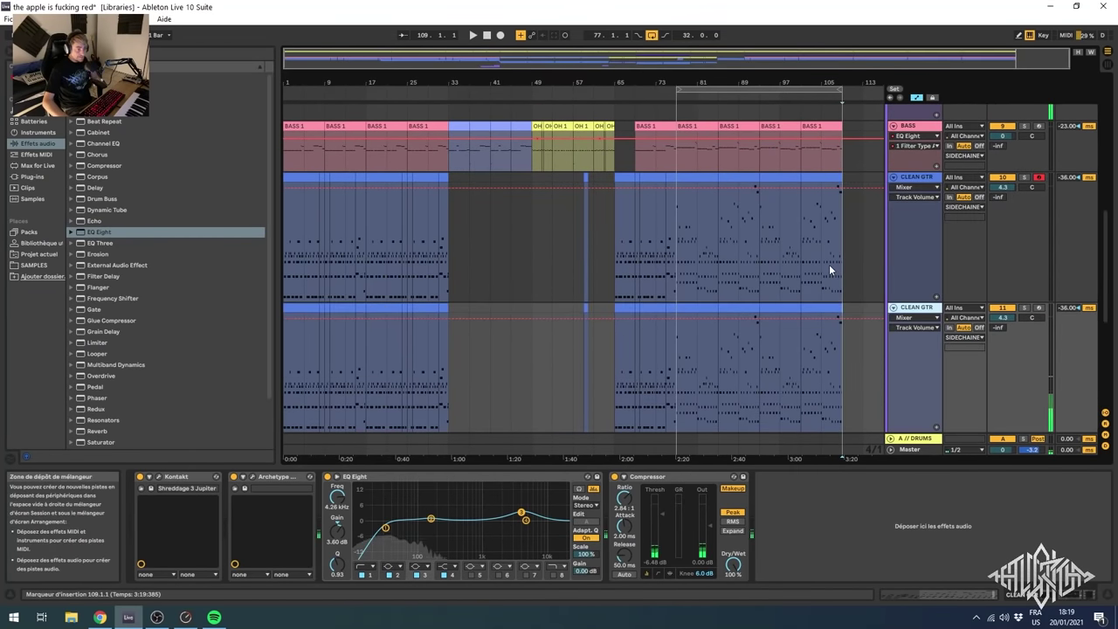
{"action": "scroll", "coordinate": [838, 271], "scroll_direction": "down", "scroll_amount": 3}
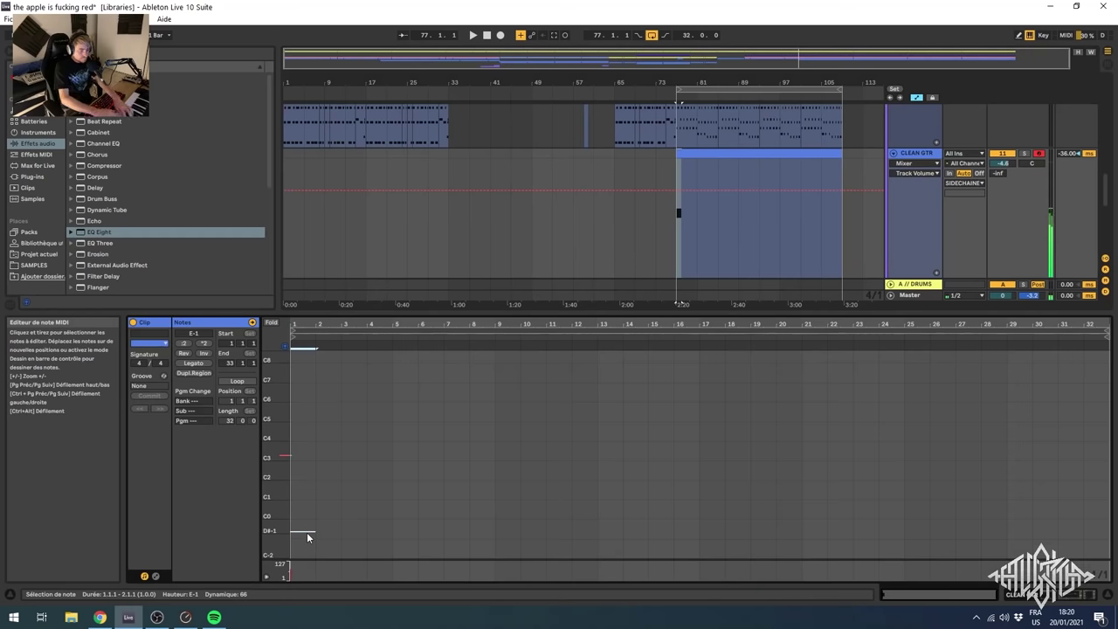
{"action": "left_click_drag", "start_coordinate": [1008, 169], "coordinate": [956, 169]}
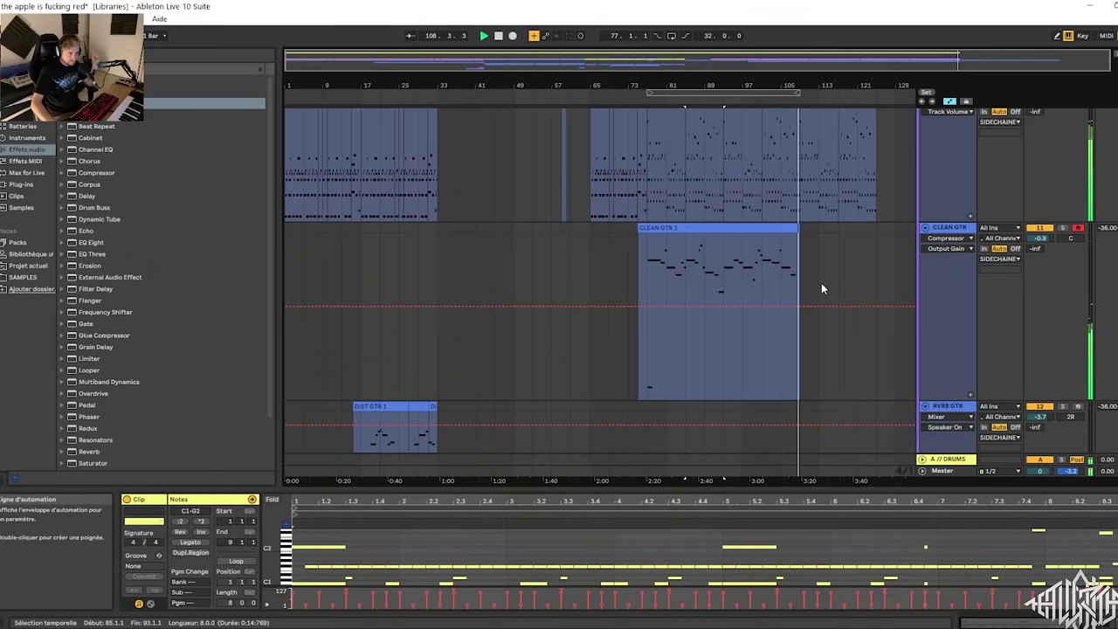
- Examine the drum, HAT, BASS and CLEAN GTR tracks throughout the arrangement
{"action": "scroll", "coordinate": [821, 282], "scroll_direction": "up", "scroll_amount": 3}
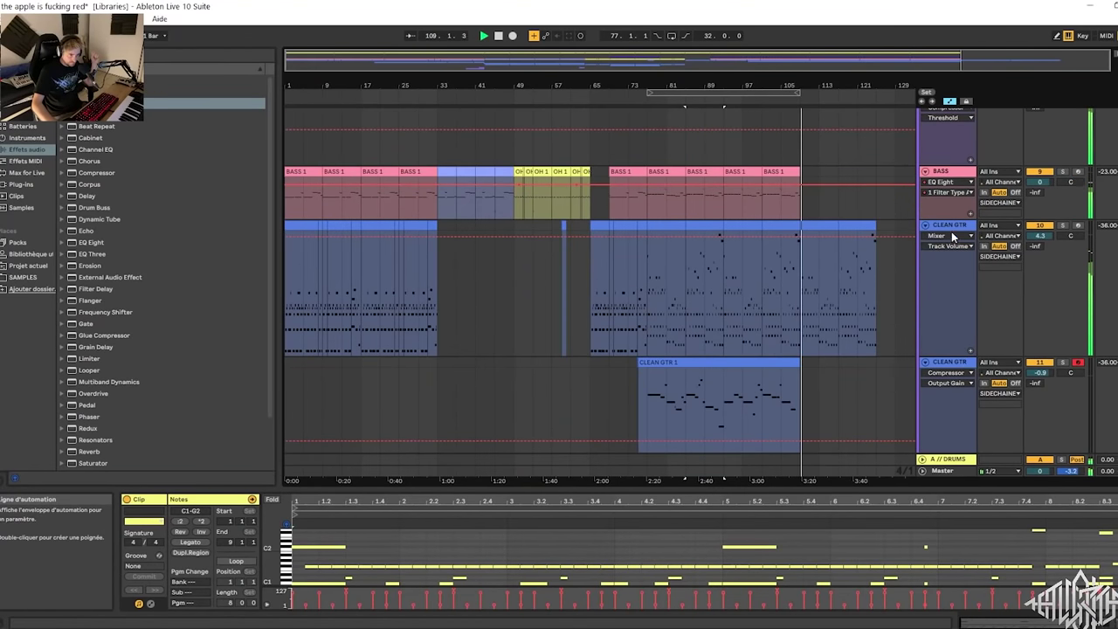
{"action": "left_click", "coordinate": [956, 225]}
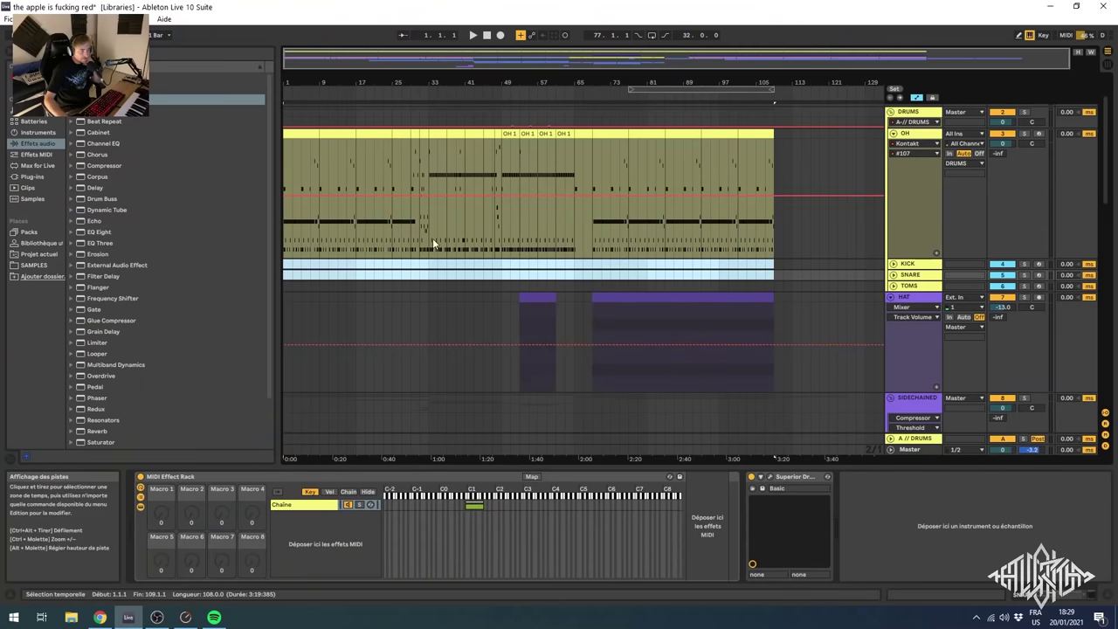
{"action": "scroll", "coordinate": [767, 367], "scroll_direction": "down", "scroll_amount": 2}
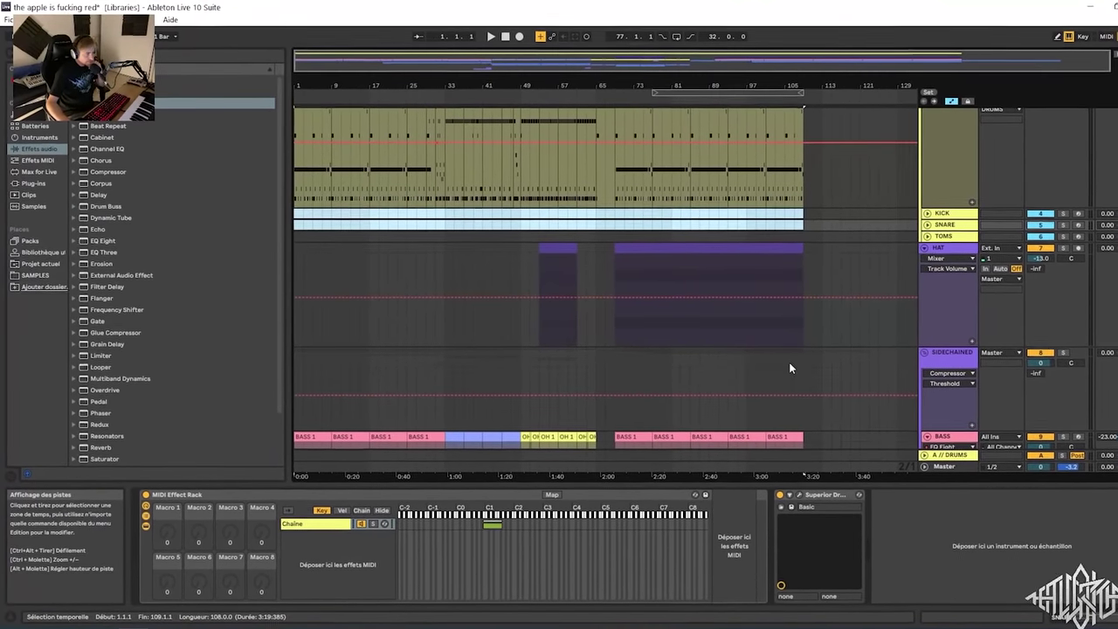
{"action": "scroll", "coordinate": [832, 285], "scroll_direction": "down", "scroll_amount": 3}
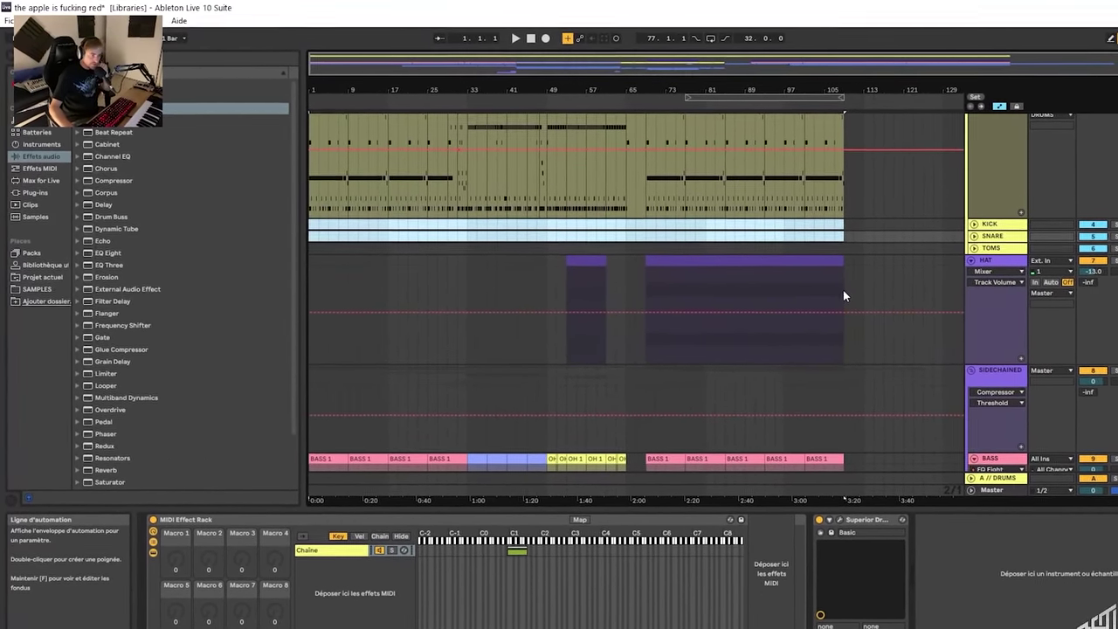
{"action": "scroll", "coordinate": [858, 258], "scroll_direction": "up", "scroll_amount": 5}
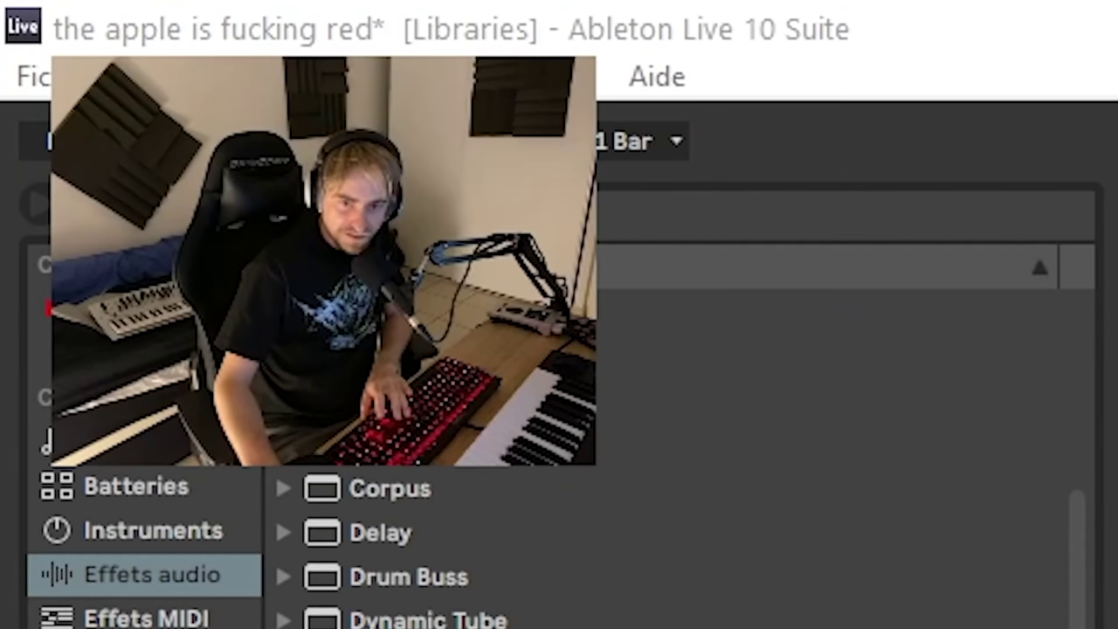
{"action": "scroll", "coordinate": [731, 336], "scroll_direction": "down", "scroll_amount": 4}
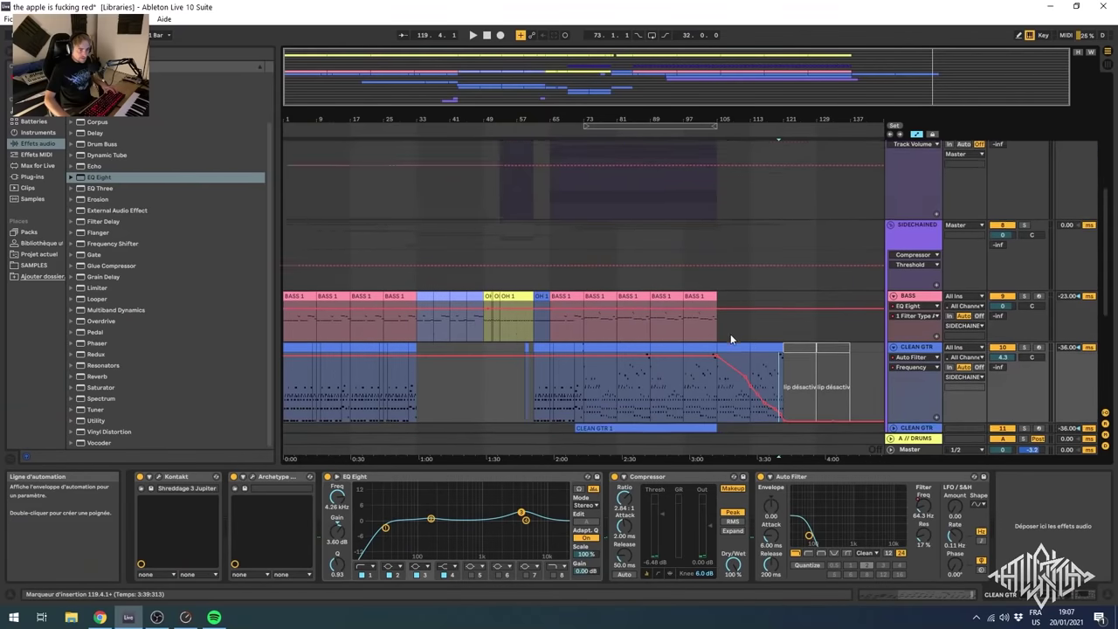
{"action": "left_click", "coordinate": [920, 449]}
{"action": "scroll", "coordinate": [769, 345], "scroll_direction": "down", "scroll_amount": 2}
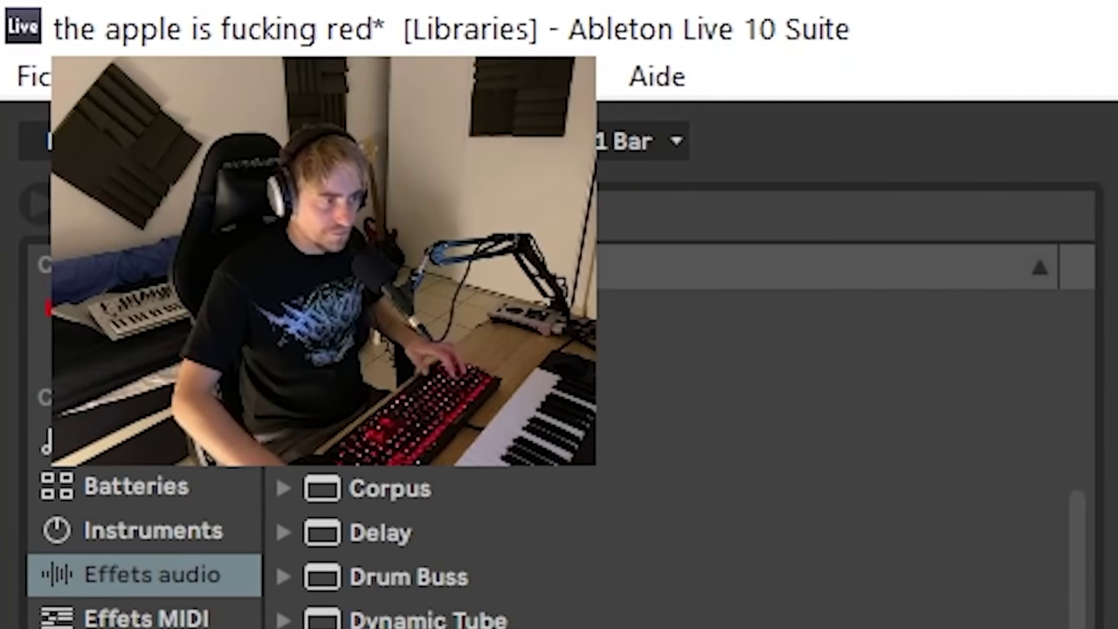
- During playback from bar 1, set the volume of RTHM GTR track 16 to -0.8 dB and unfold the ARP GTR track
{"action": "left_click", "coordinate": [300, 168]}
{"action": "key", "text": "space"}
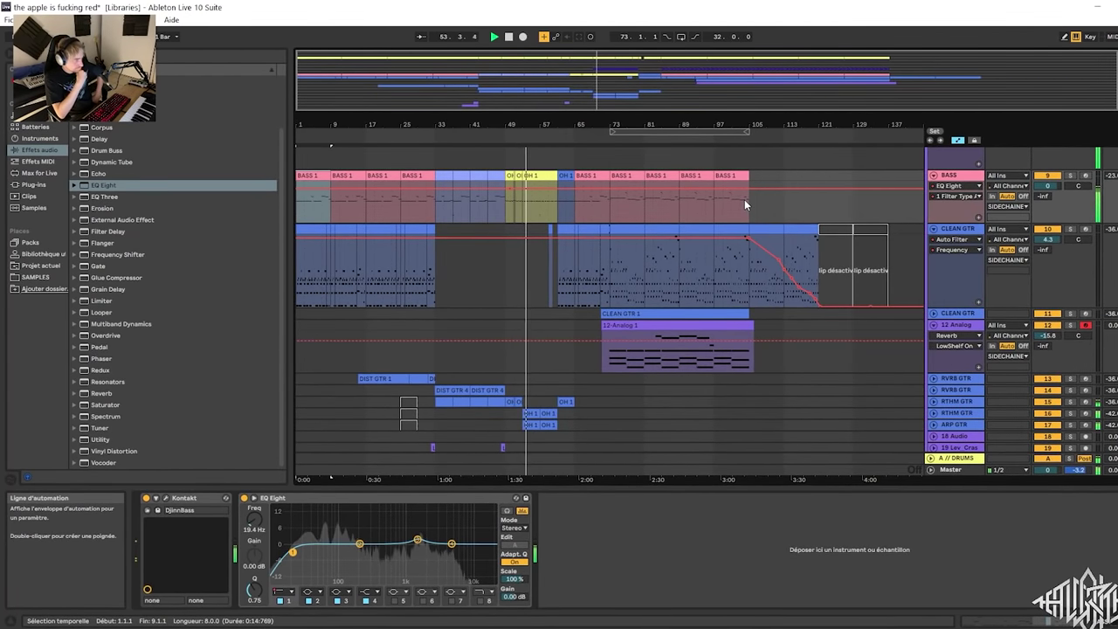
{"action": "scroll", "coordinate": [608, 354], "scroll_direction": "down", "scroll_amount": 1}
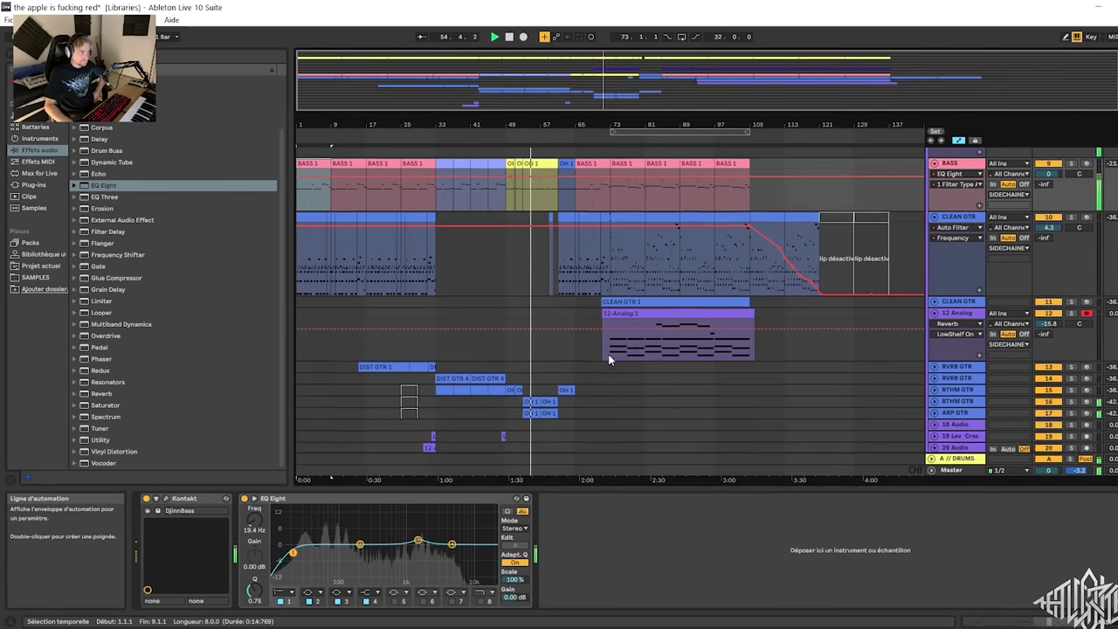
{"action": "scroll", "coordinate": [608, 356], "scroll_direction": "down", "scroll_amount": 3}
{"action": "left_click", "coordinate": [935, 353]}
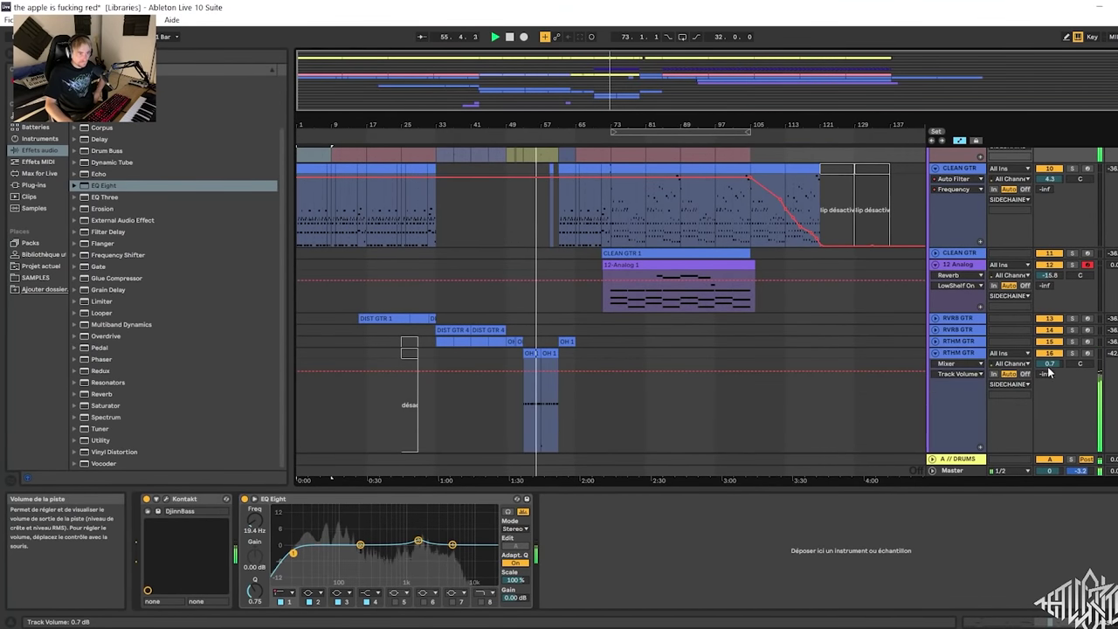
{"action": "left_click_drag", "start_coordinate": [1049, 372], "coordinate": [1053, 364]}
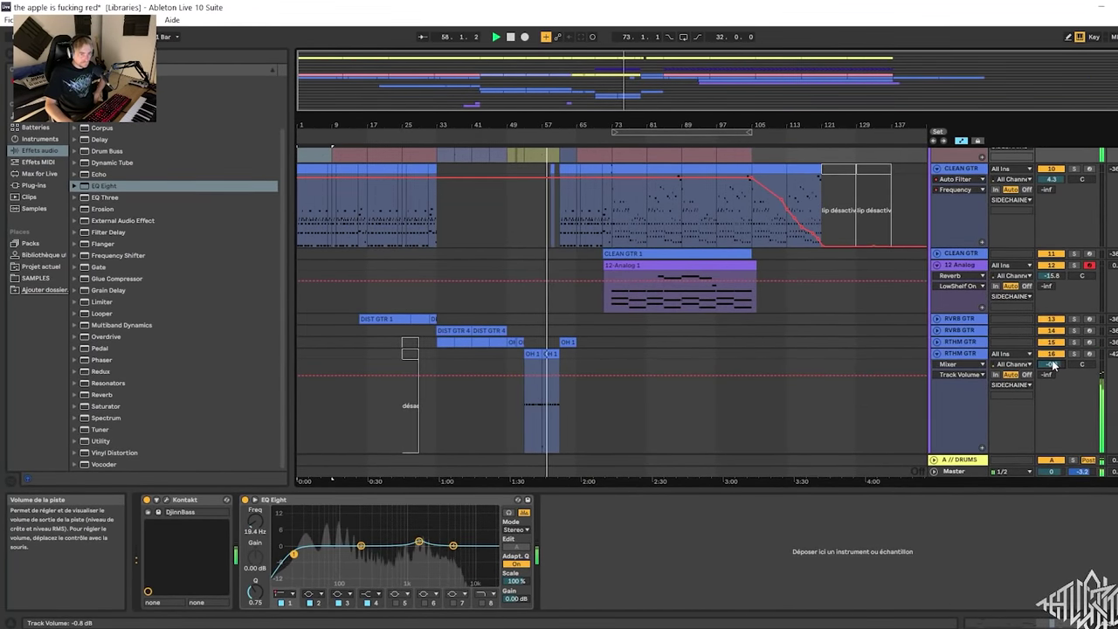
{"action": "scroll", "coordinate": [1048, 376], "scroll_direction": "down", "scroll_amount": 8}
{"action": "left_click", "coordinate": [938, 340]}
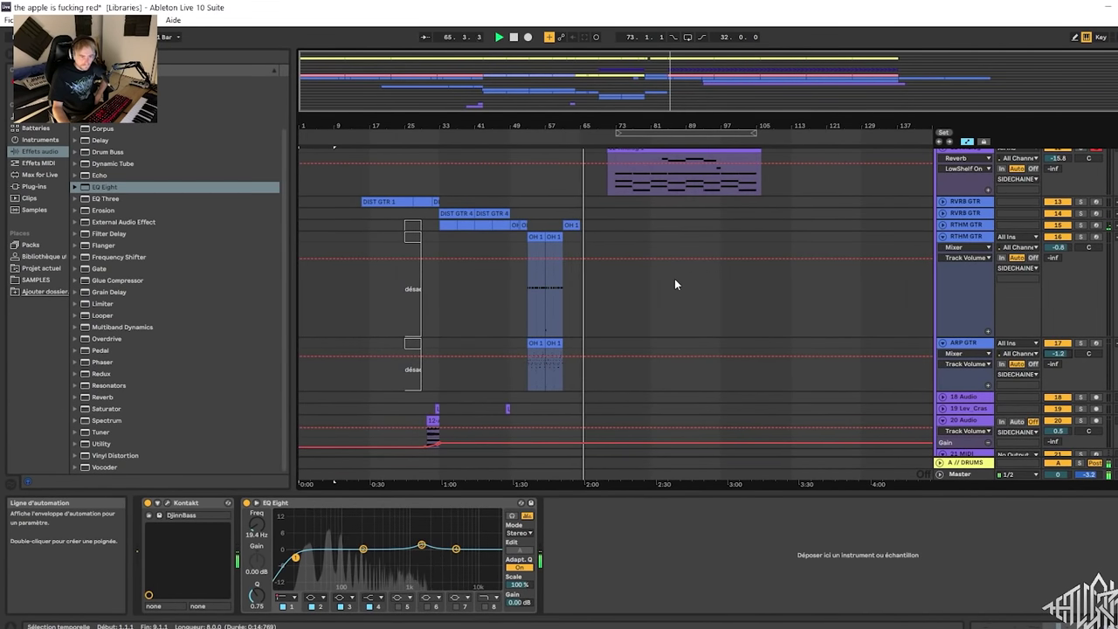
- In the 12 Analog track's EQ Eight, set band 2 to -3.84 dB at 198 Hz and the low cut to about 126 Hz
{"action": "scroll", "coordinate": [675, 280], "scroll_direction": "up", "scroll_amount": 10}
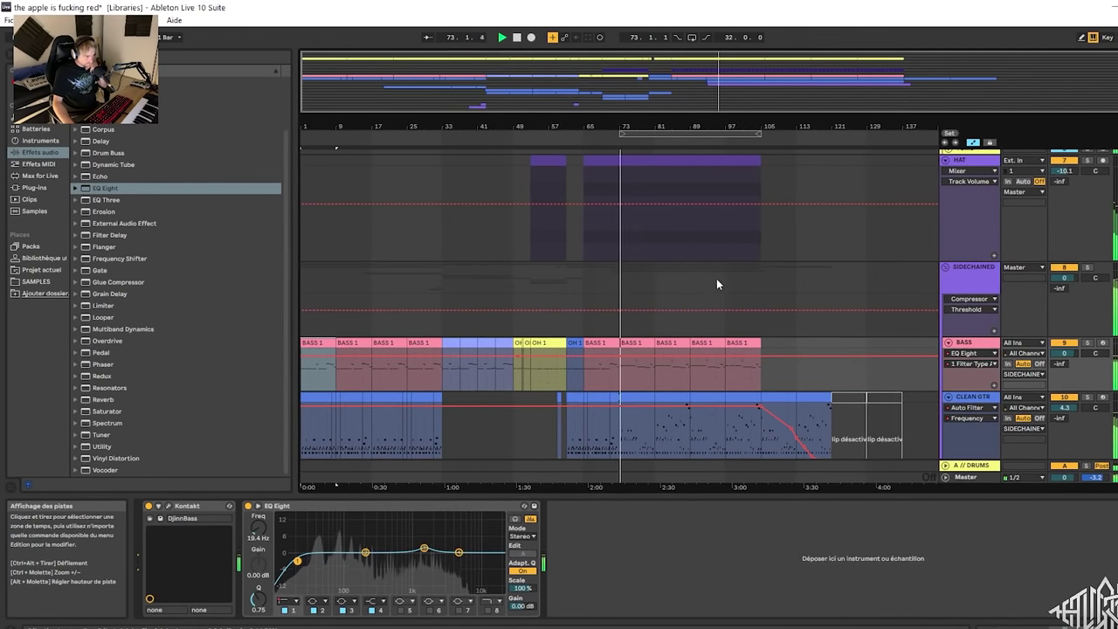
{"action": "scroll", "coordinate": [753, 368], "scroll_direction": "down", "scroll_amount": 5}
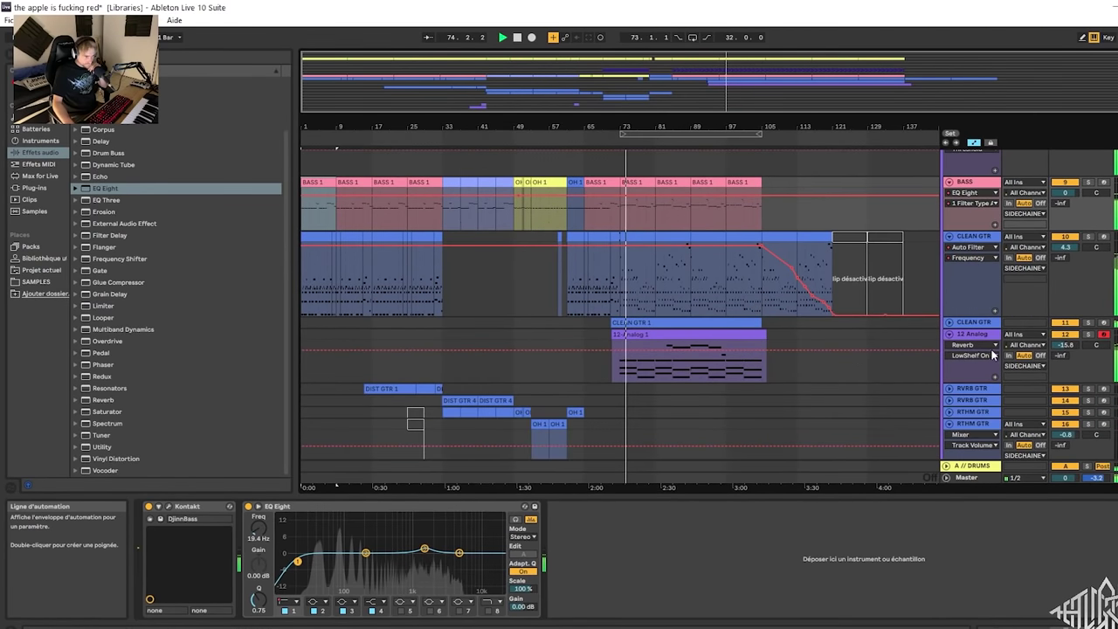
{"action": "left_click", "coordinate": [974, 333]}
{"action": "left_click_drag", "start_coordinate": [1000, 553], "coordinate": [1001, 565]}
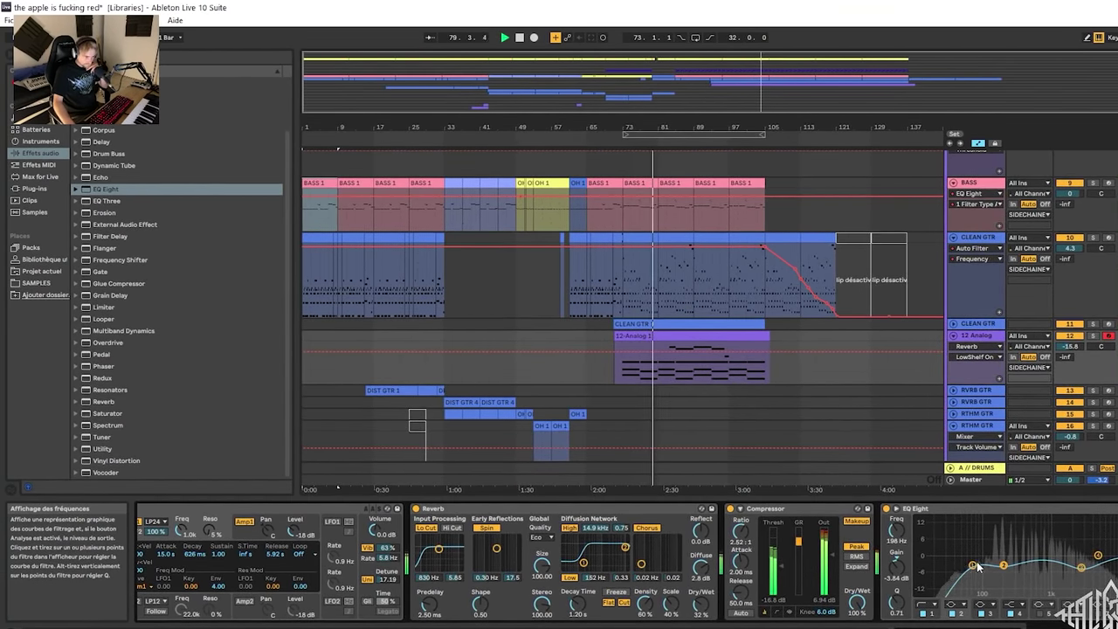
{"action": "left_click_drag", "start_coordinate": [991, 568], "coordinate": [992, 571]}
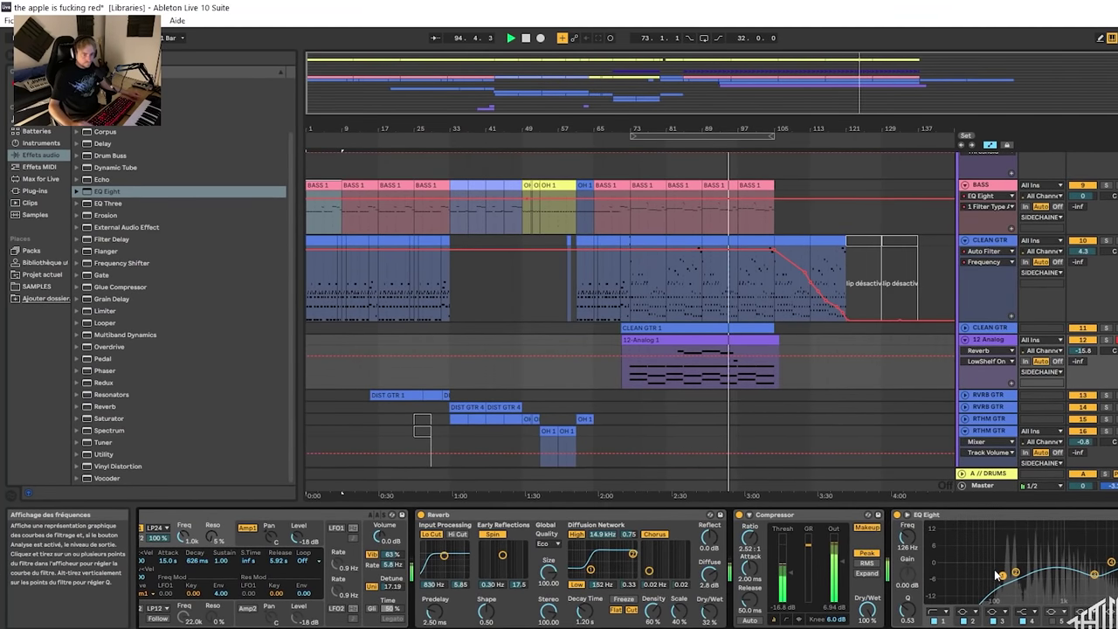
- Add a Delay audio effect after EQ Eight on the 12 Analog track
{"action": "left_click", "coordinate": [996, 341]}
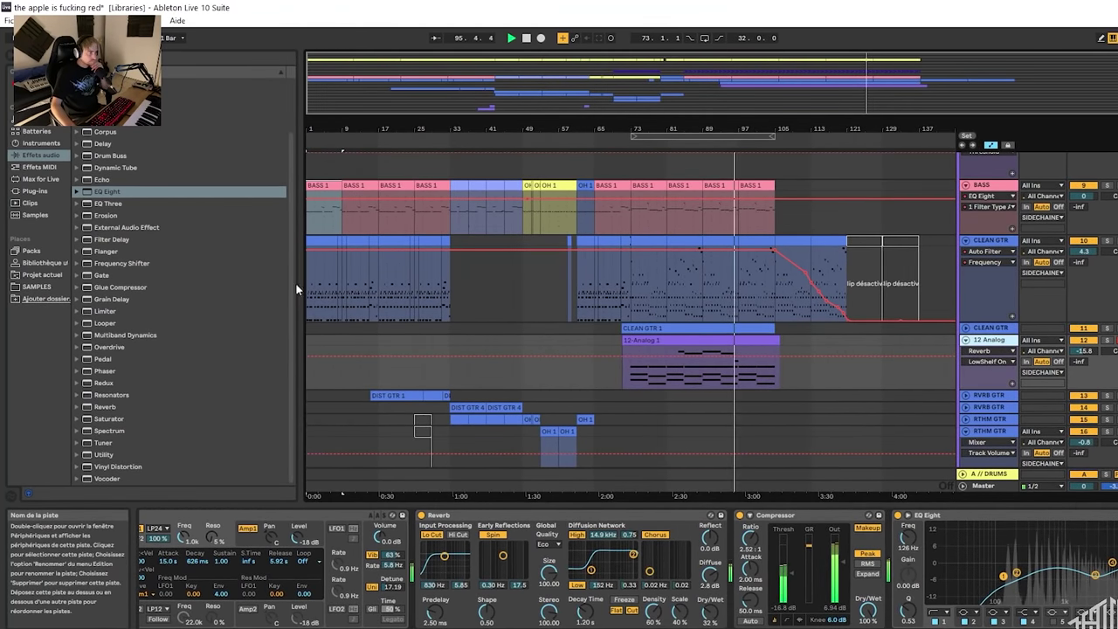
{"action": "left_click", "coordinate": [131, 144]}
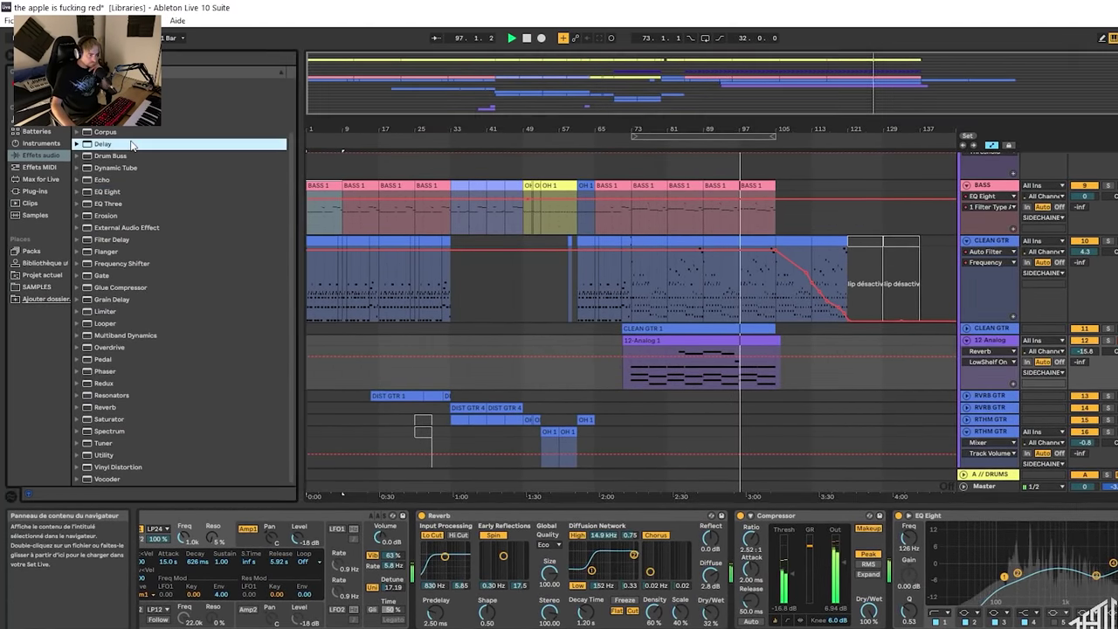
{"action": "left_click", "coordinate": [1013, 517]}
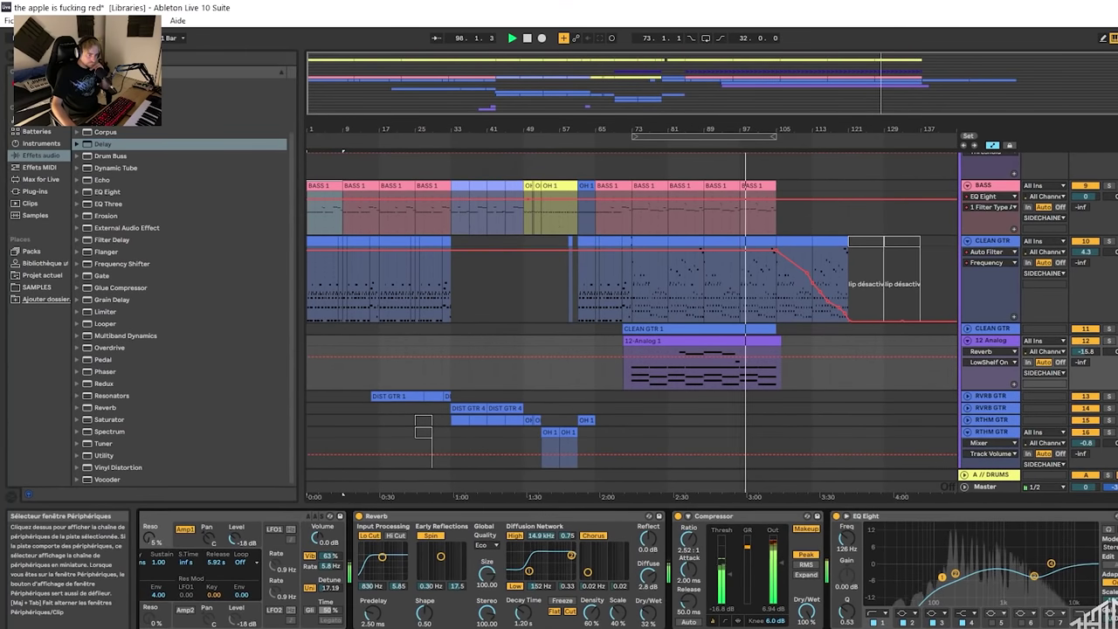
{"action": "double_click", "coordinate": [110, 144]}
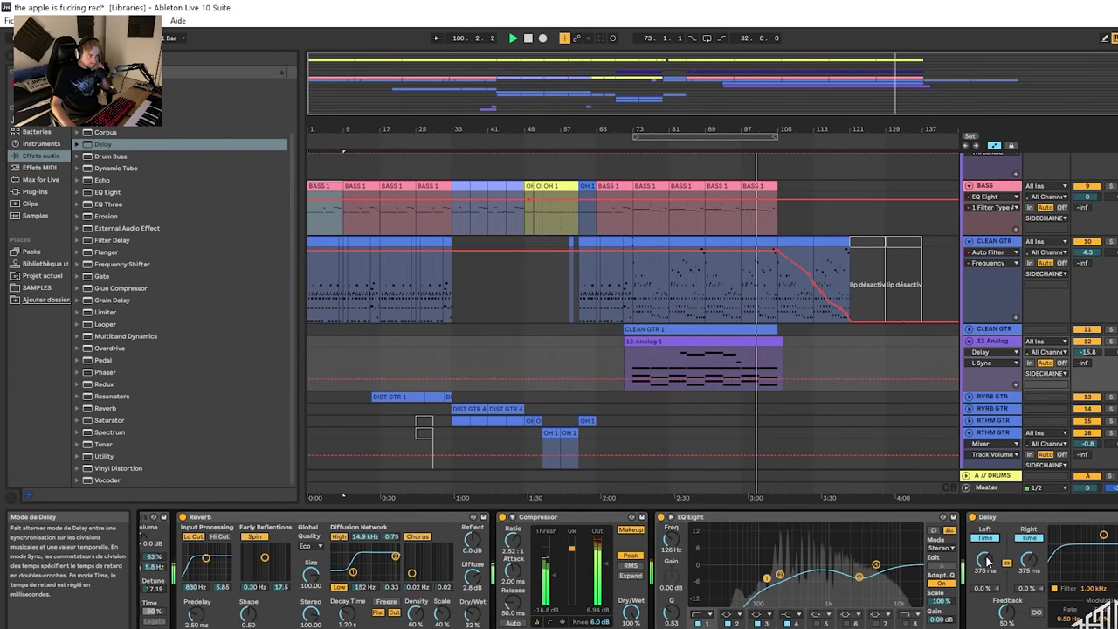
- In the 12 Analog track's Delay, unlink the channels and set the left time to 1.00 ms and the right time to 1.12 ms
{"action": "left_click_drag", "start_coordinate": [986, 561], "coordinate": [985, 616]}
{"action": "left_click", "coordinate": [1008, 563]}
{"action": "left_click", "coordinate": [1030, 538]}
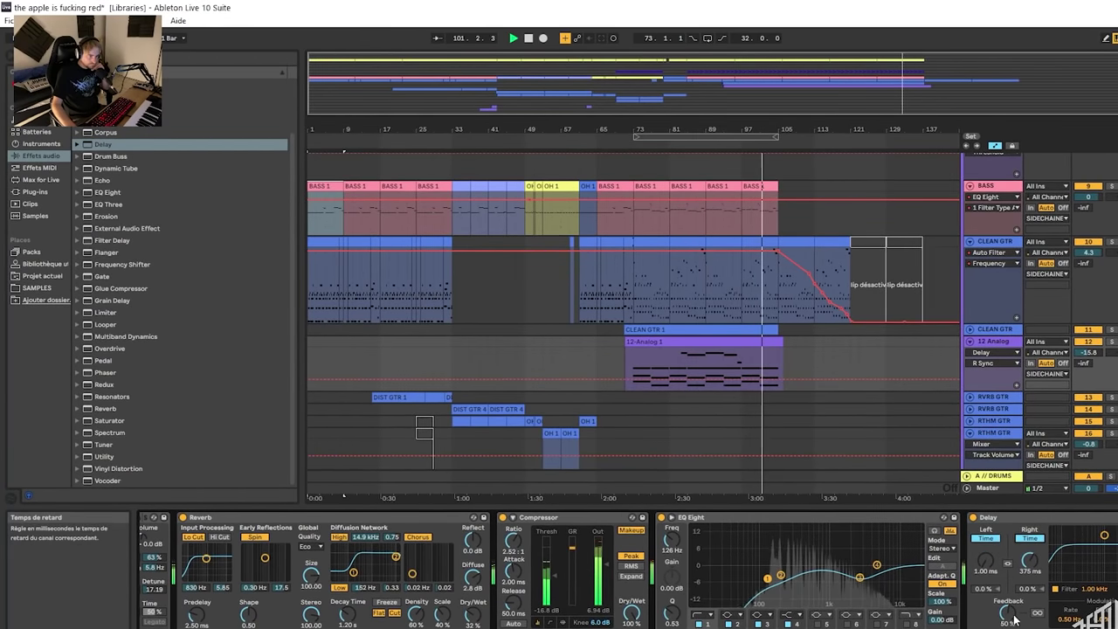
{"action": "left_click_drag", "start_coordinate": [1030, 561], "coordinate": [1031, 617]}
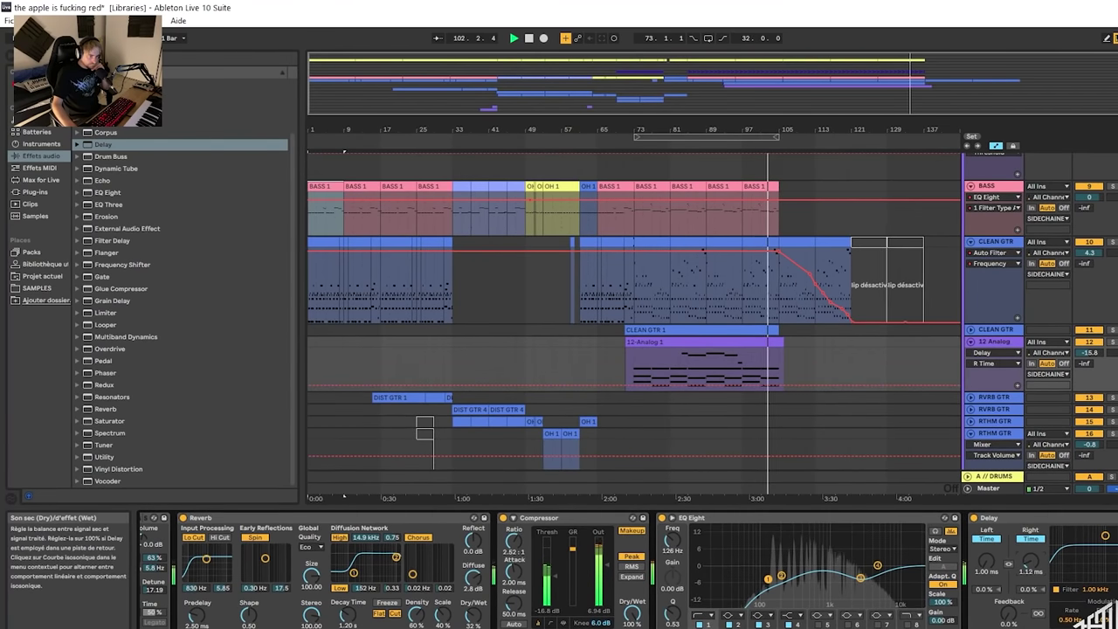
- Raise the 12 Analog track's volume to -11.2 dB and select the track
{"action": "left_click_drag", "start_coordinate": [1089, 354], "coordinate": [1087, 343]}
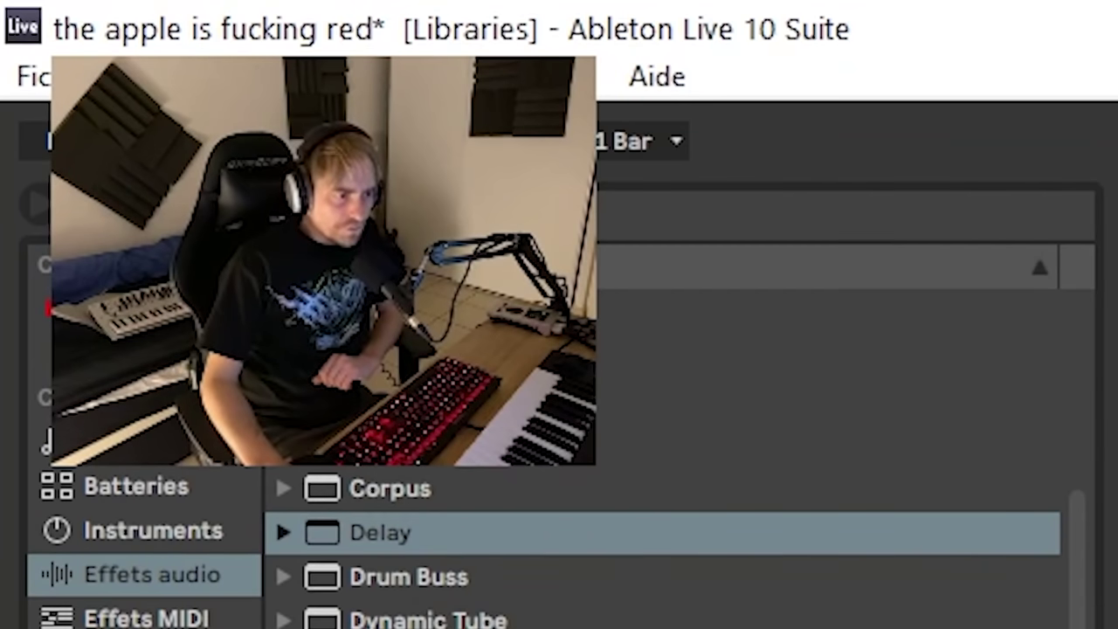
{"action": "scroll", "coordinate": [467, 211], "scroll_direction": "up", "scroll_amount": 7}
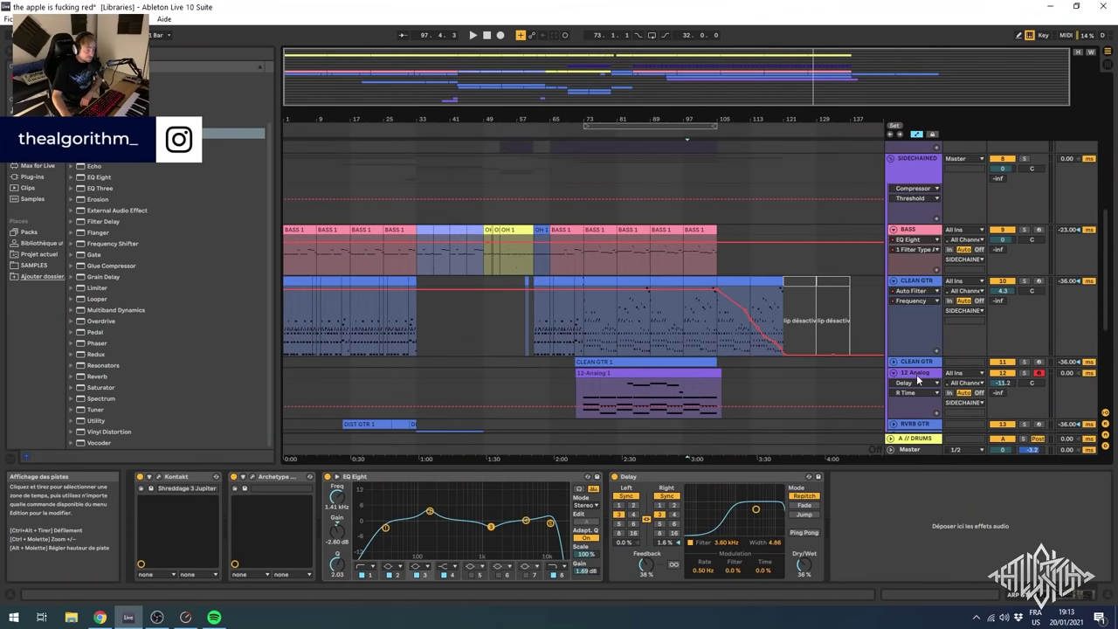
{"action": "left_click", "coordinate": [917, 372]}
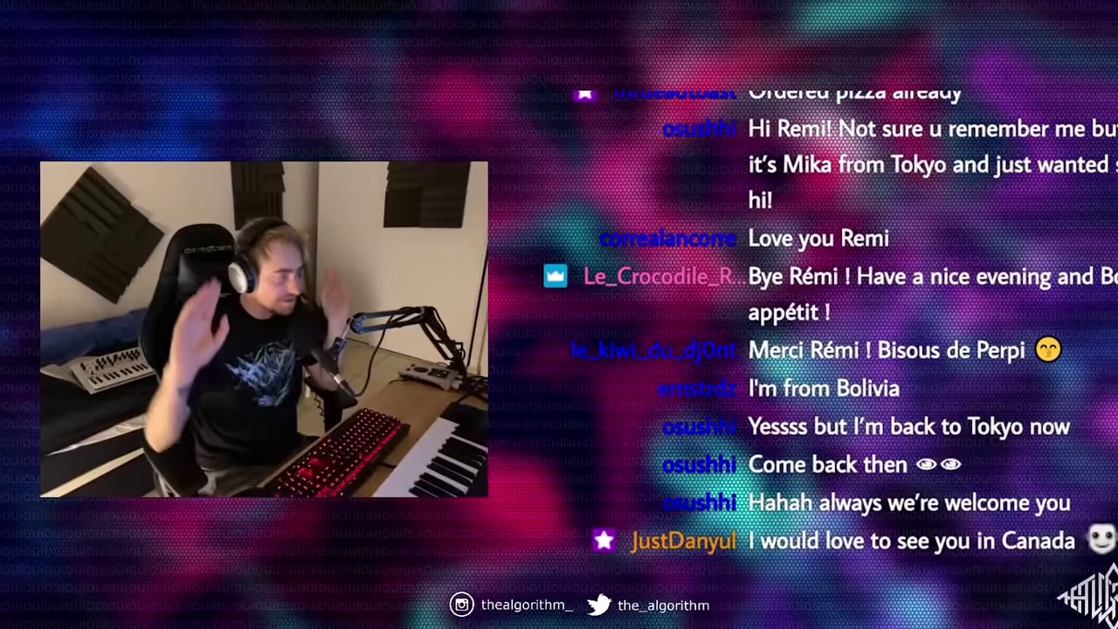